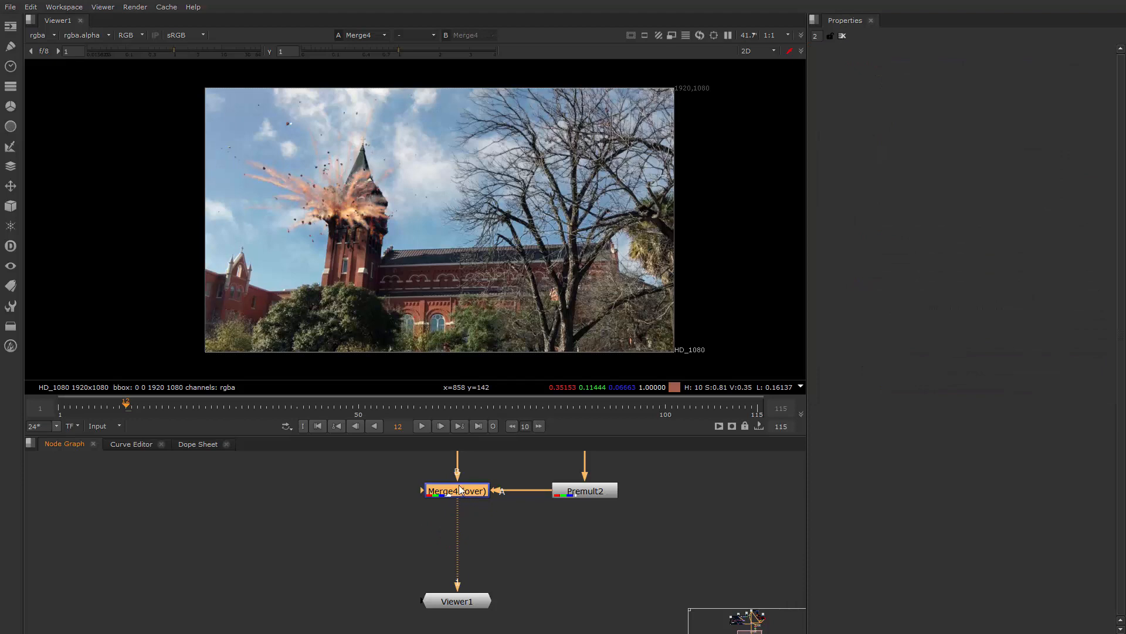
Add a ColorCorrect node after Merge4 and place it slightly below the merge, above Viewer1
{"action": "key", "text": "c"}
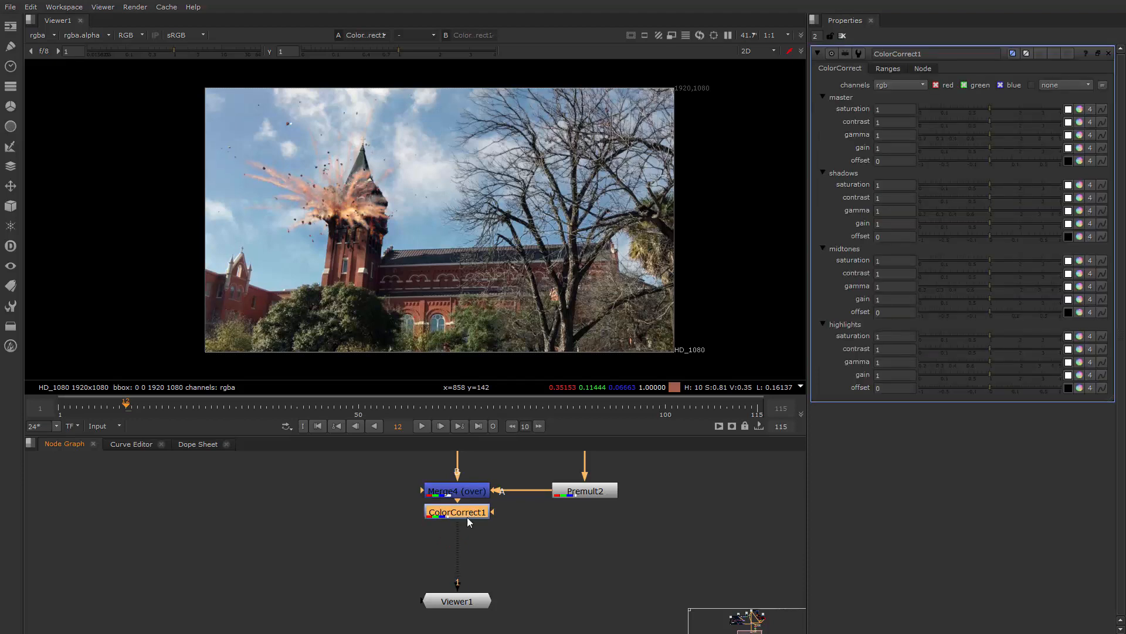
{"action": "left_click_drag", "start_coordinate": [472, 513], "coordinate": [470, 533]}
{"action": "middle_click_drag", "start_coordinate": [577, 538], "coordinate": [618, 522]}
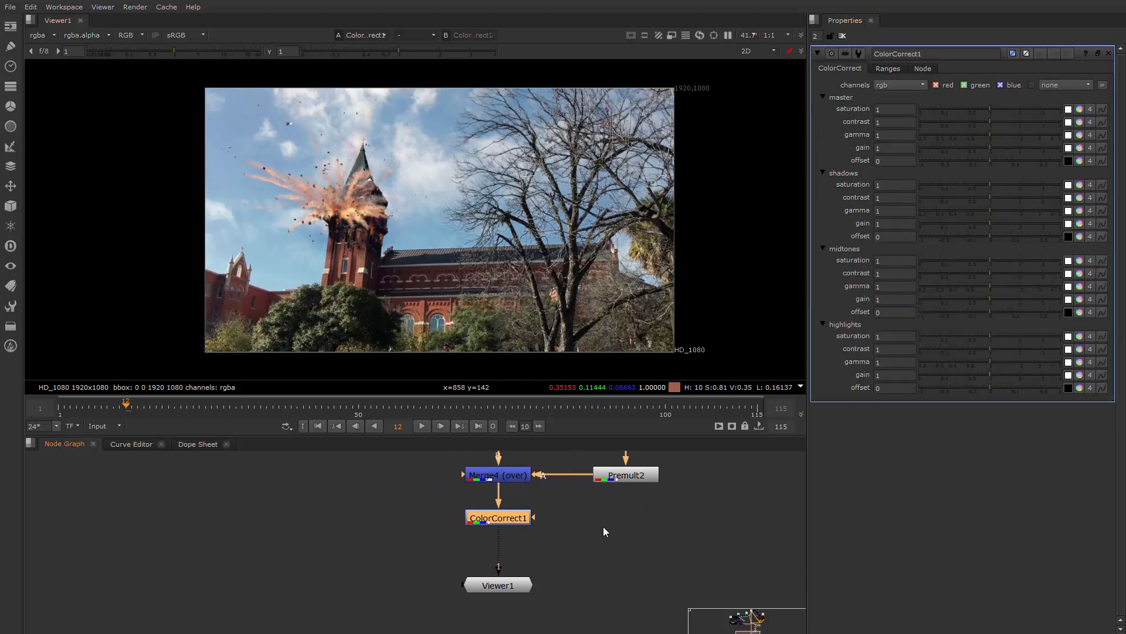
{"action": "middle_click_drag", "start_coordinate": [625, 562], "coordinate": [604, 559]}
Lower the master saturation of ColorCorrect1 to 0.64 and check the effect on the explosion and building
{"action": "left_click_drag", "start_coordinate": [989, 107], "coordinate": [975, 107]}
{"action": "scroll", "coordinate": [491, 246], "scroll_direction": "up", "scroll_amount": 5}
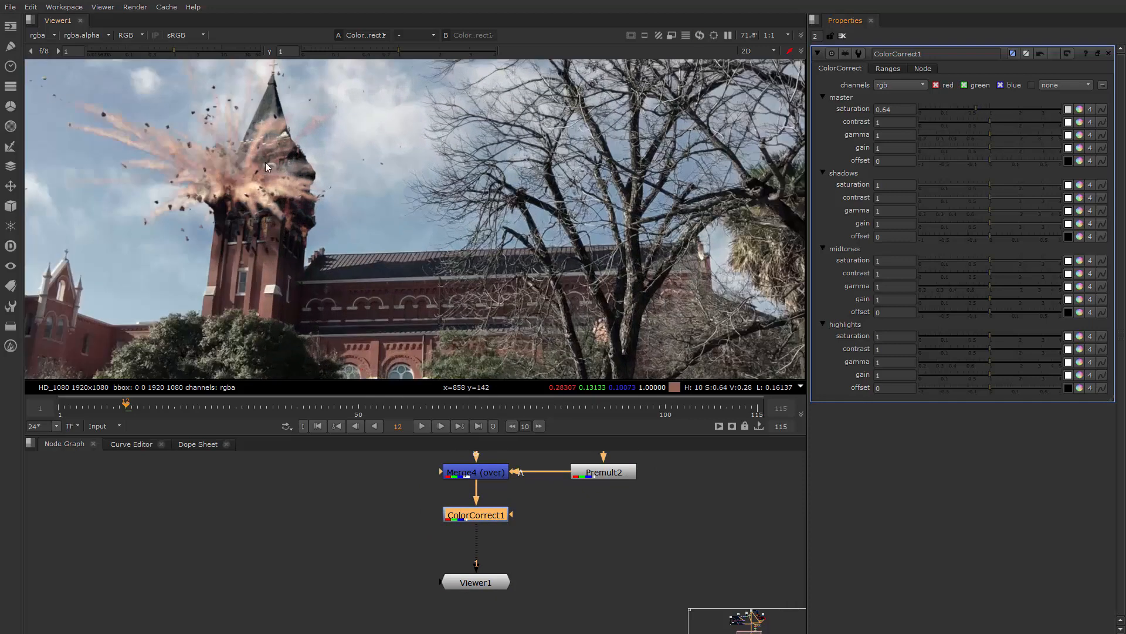
{"action": "middle_click_drag", "start_coordinate": [549, 218], "coordinate": [396, 209]}
{"action": "scroll", "coordinate": [397, 209], "scroll_direction": "down", "scroll_amount": 2}
{"action": "middle_click_drag", "start_coordinate": [464, 216], "coordinate": [421, 204]}
{"action": "scroll", "coordinate": [480, 210], "scroll_direction": "down", "scroll_amount": 2}
{"action": "scroll", "coordinate": [451, 212], "scroll_direction": "up", "scroll_amount": 1}
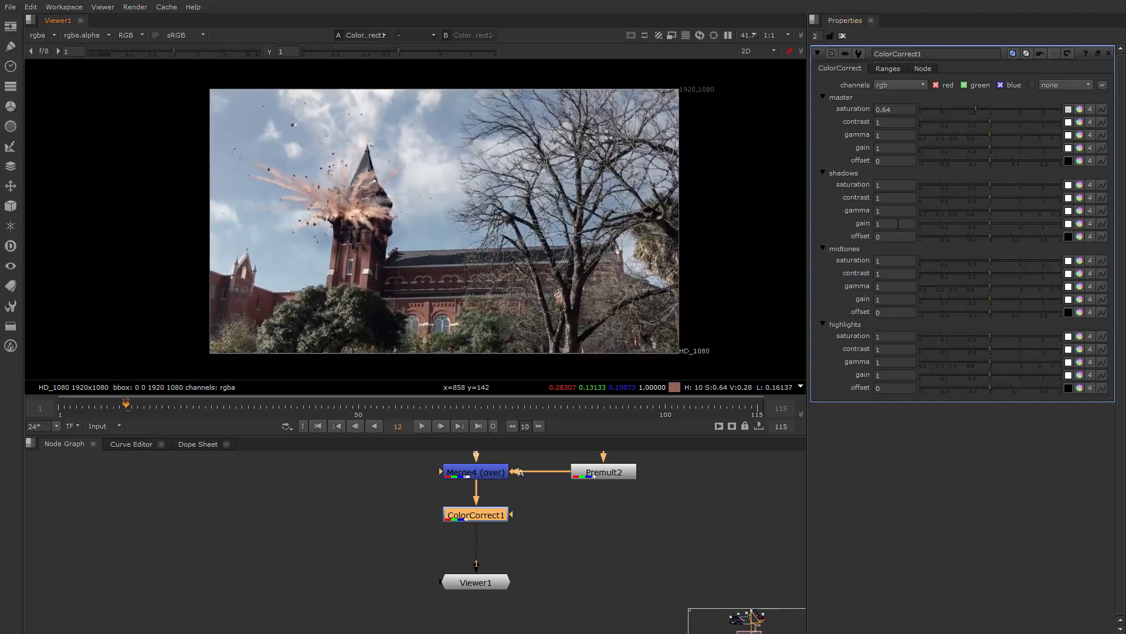
Try raising the master contrast of ColorCorrect1 to 1.65, and undo it
{"action": "left_click_drag", "start_coordinate": [984, 121], "coordinate": [1011, 119]}
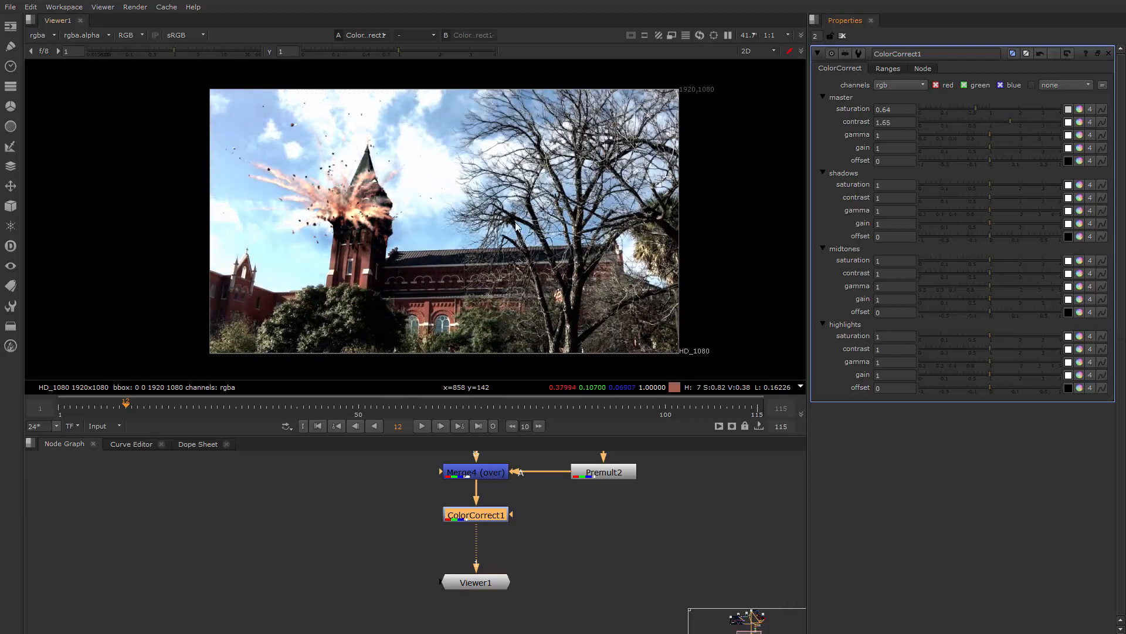
{"action": "key", "text": "ctrl+z"}
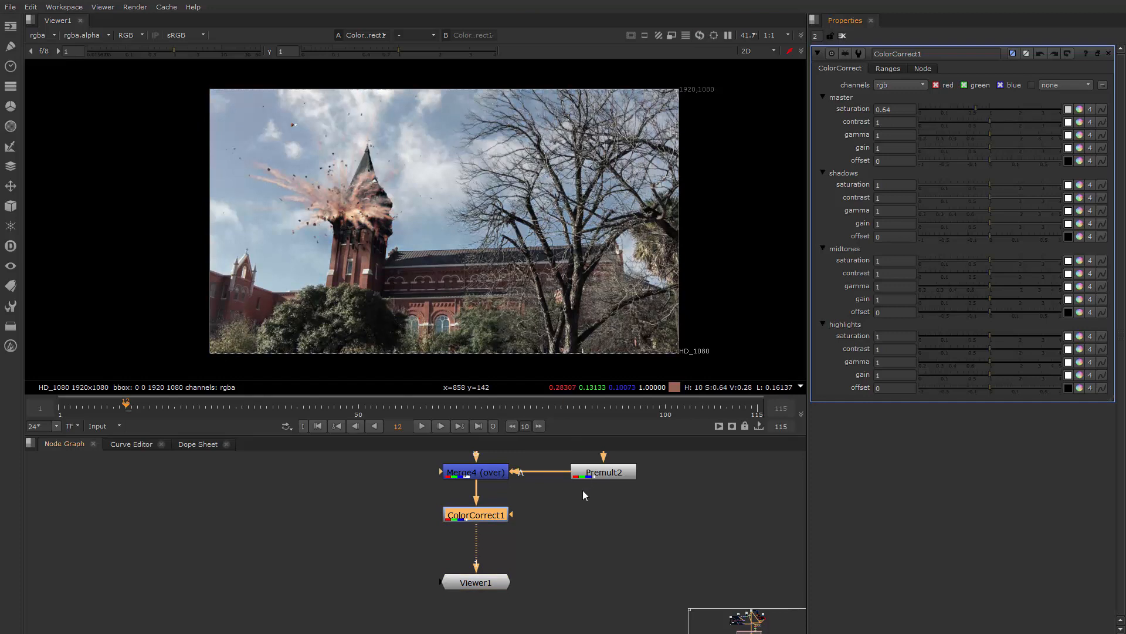
{"action": "middle_click_drag", "start_coordinate": [578, 540], "coordinate": [580, 463]}
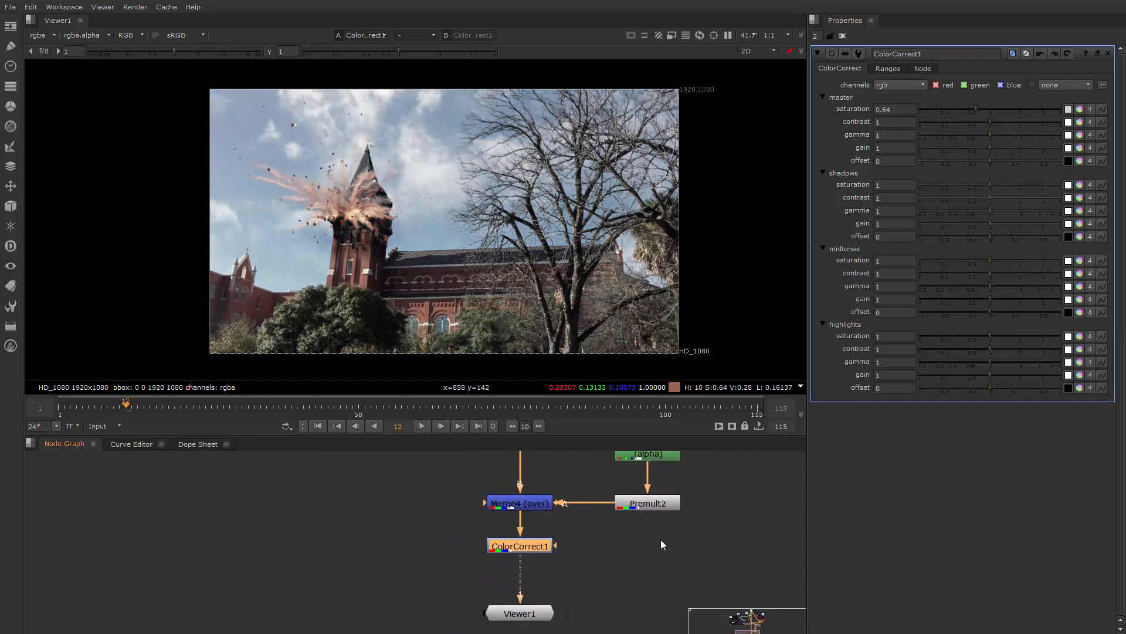
{"action": "middle_click_drag", "start_coordinate": [660, 540], "coordinate": [669, 500]}
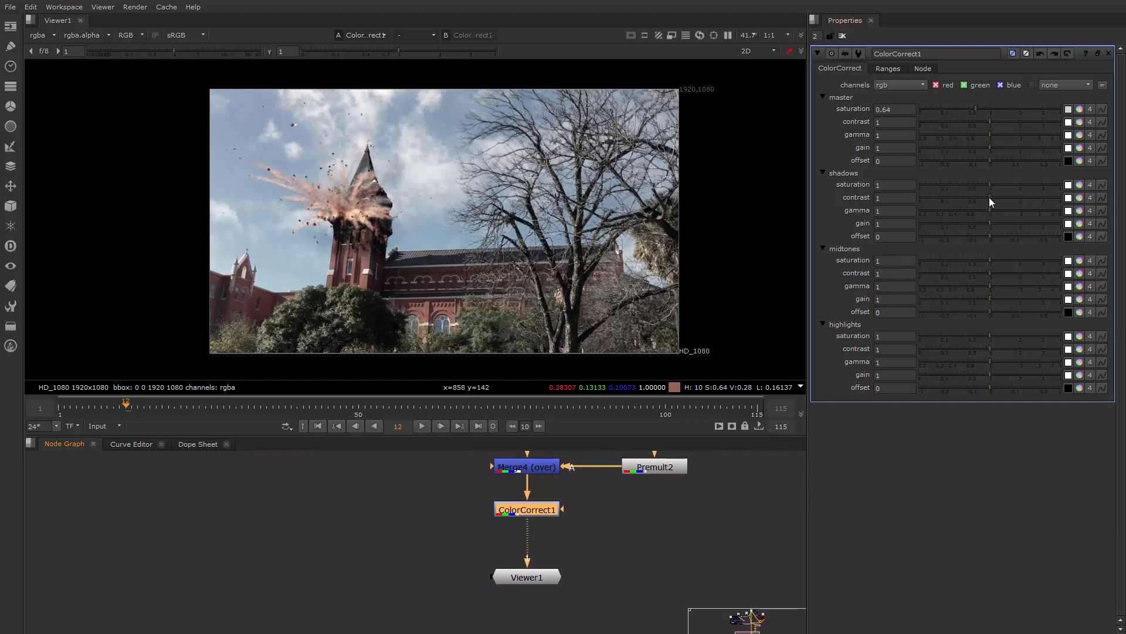
Set the shadows contrast of ColorCorrect1 to 1.55 and move Viewer1 lower in the node graph
{"action": "mouse_move", "coordinate": [990, 197]}
{"action": "left_mouse_down"}
{"action": "mouse_move", "coordinate": [1016, 195]}
{"action": "mouse_move", "coordinate": [1008, 200]}
{"action": "left_mouse_up"}
{"action": "middle_click_drag", "start_coordinate": [574, 539], "coordinate": [606, 500]}
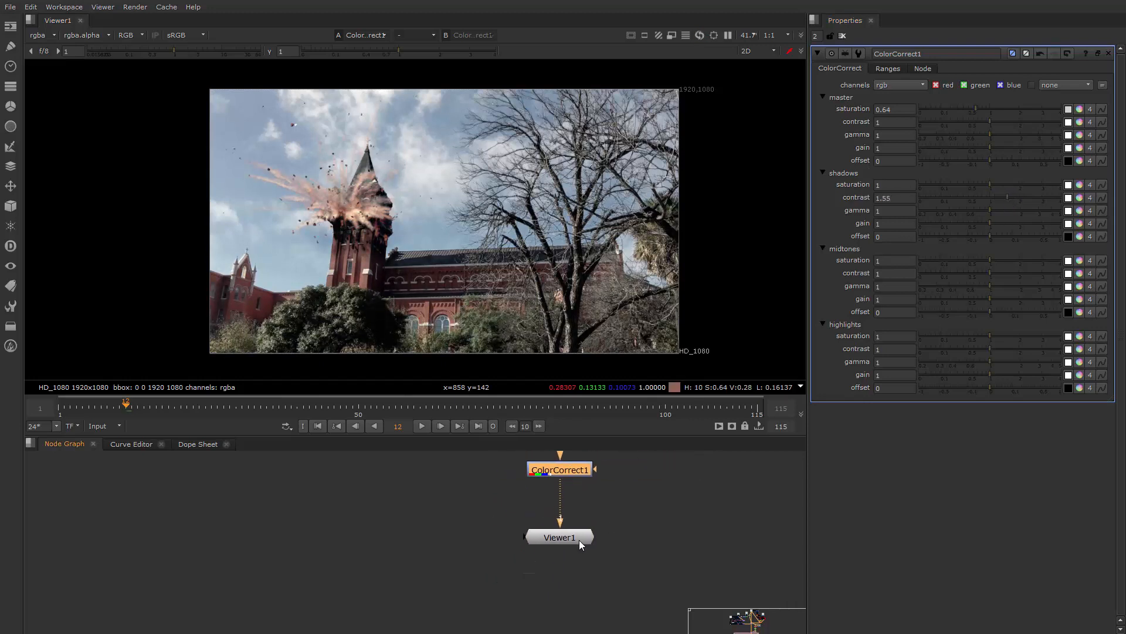
{"action": "left_click_drag", "start_coordinate": [578, 539], "coordinate": [579, 570]}
Add a LensDistortion node and insert it into the connection between ColorCorrect1 and Viewer1
{"action": "left_click", "coordinate": [602, 511]}
{"action": "key", "text": "Tab"}
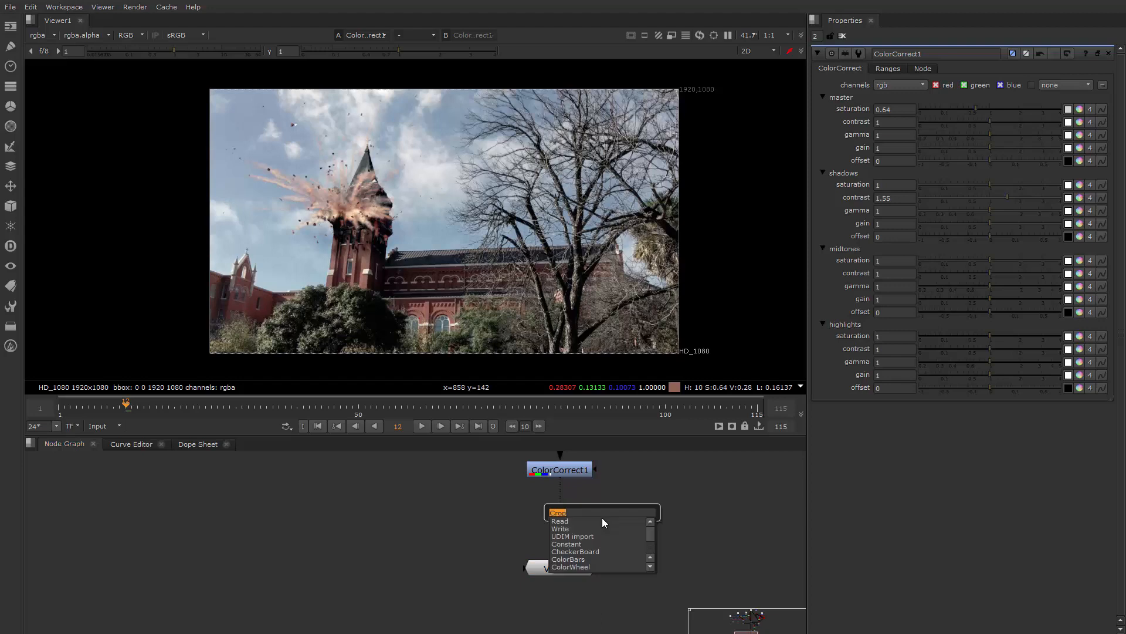
{"action": "type", "text": "gl"}
{"action": "key", "text": "Return"}
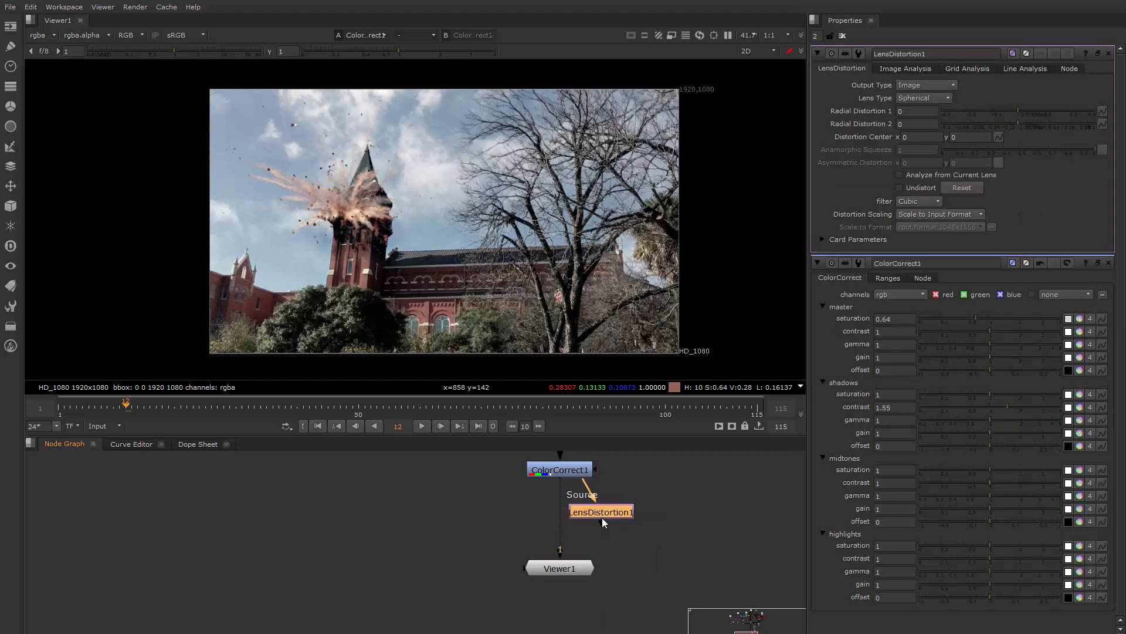
{"action": "left_click_drag", "start_coordinate": [600, 517], "coordinate": [572, 514]}
Set Radial Distortion 1 of LensDistortion1 to 0.04 and move Viewer1 further below it
{"action": "mouse_move", "coordinate": [1014, 110]}
{"action": "left_mouse_down"}
{"action": "mouse_move", "coordinate": [1038, 110]}
{"action": "mouse_move", "coordinate": [968, 104]}
{"action": "mouse_move", "coordinate": [1029, 111]}
{"action": "left_mouse_up"}
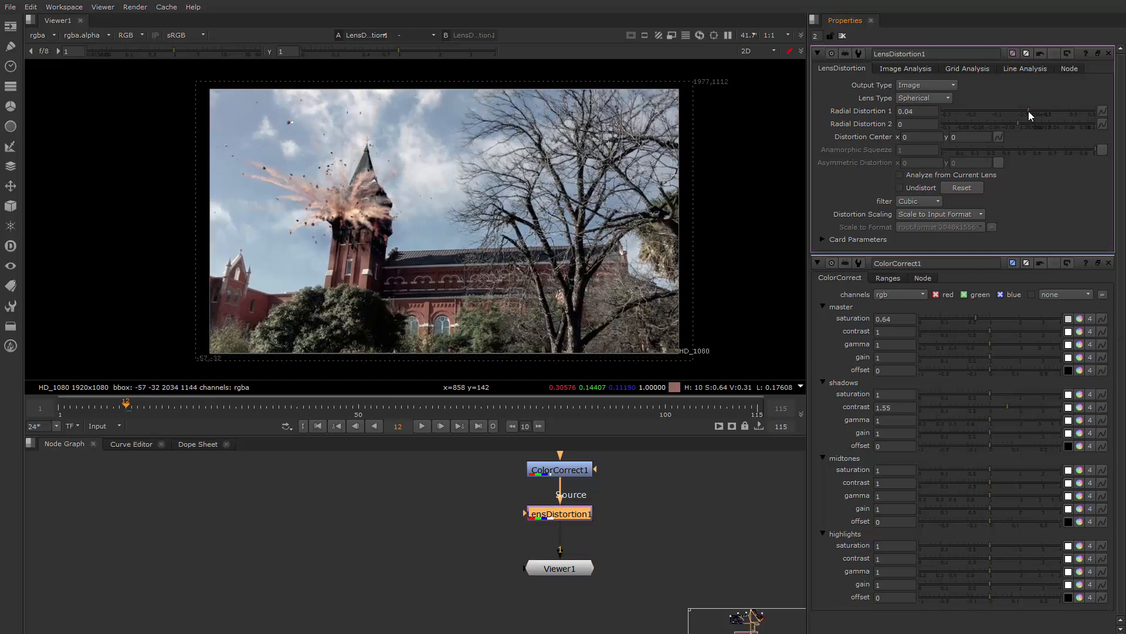
{"action": "left_click", "coordinate": [681, 518]}
{"action": "middle_click_drag", "start_coordinate": [505, 248], "coordinate": [498, 232]}
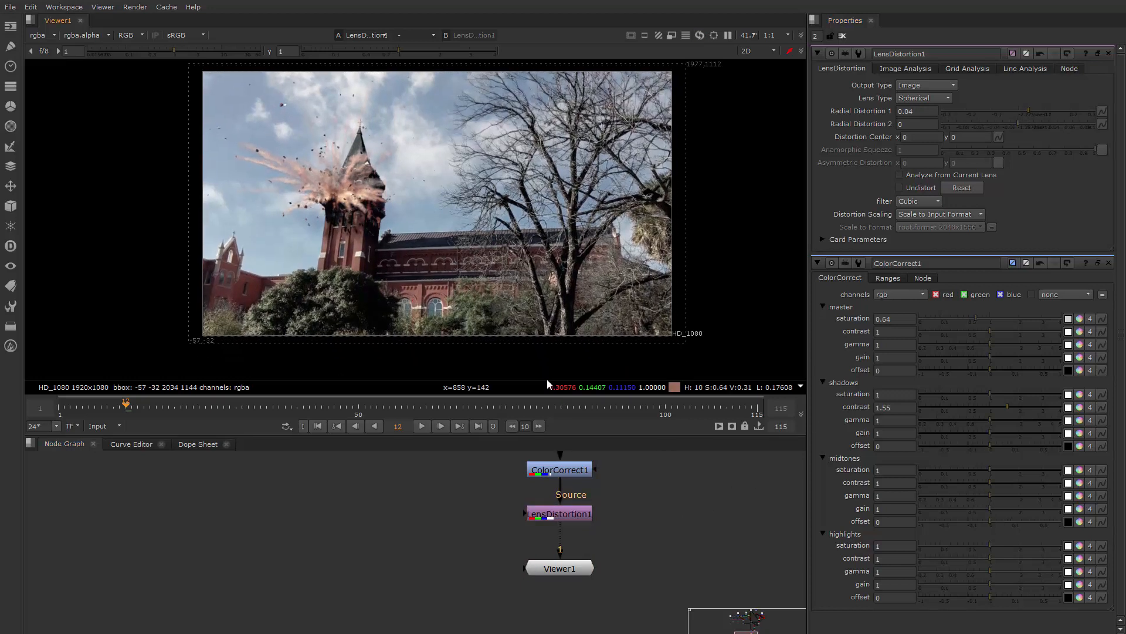
{"action": "middle_click_drag", "start_coordinate": [636, 495], "coordinate": [639, 464]}
{"action": "left_click_drag", "start_coordinate": [583, 536], "coordinate": [583, 578]}
{"action": "middle_click_drag", "start_coordinate": [610, 536], "coordinate": [611, 555]}
Play the composite from frame 12 and examine how the falling debris meets the foreground bush, ending on frame 25
{"action": "middle_click_drag", "start_coordinate": [419, 189], "coordinate": [332, 218]}
{"action": "scroll", "coordinate": [432, 197], "scroll_direction": "up", "scroll_amount": 2}
{"action": "scroll", "coordinate": [432, 197], "scroll_direction": "down", "scroll_amount": 1}
{"action": "middle_click_drag", "start_coordinate": [443, 153], "coordinate": [540, 191]}
{"action": "scroll", "coordinate": [441, 217], "scroll_direction": "down", "scroll_amount": 3}
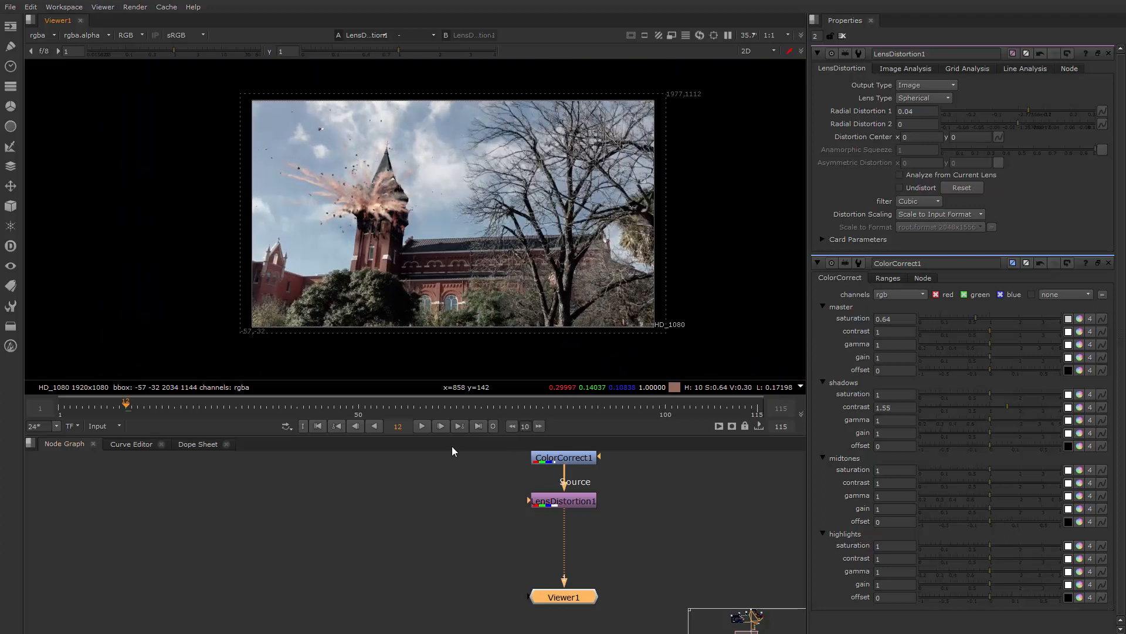
{"action": "left_click", "coordinate": [422, 426]}
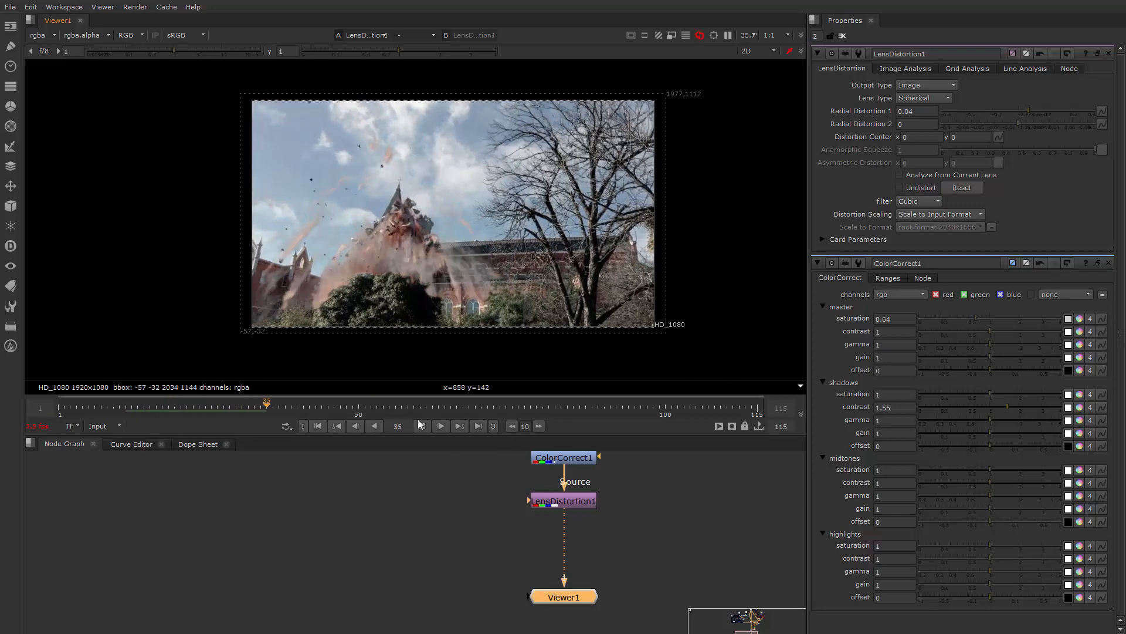
{"action": "scroll", "coordinate": [437, 282], "scroll_direction": "up", "scroll_amount": 5}
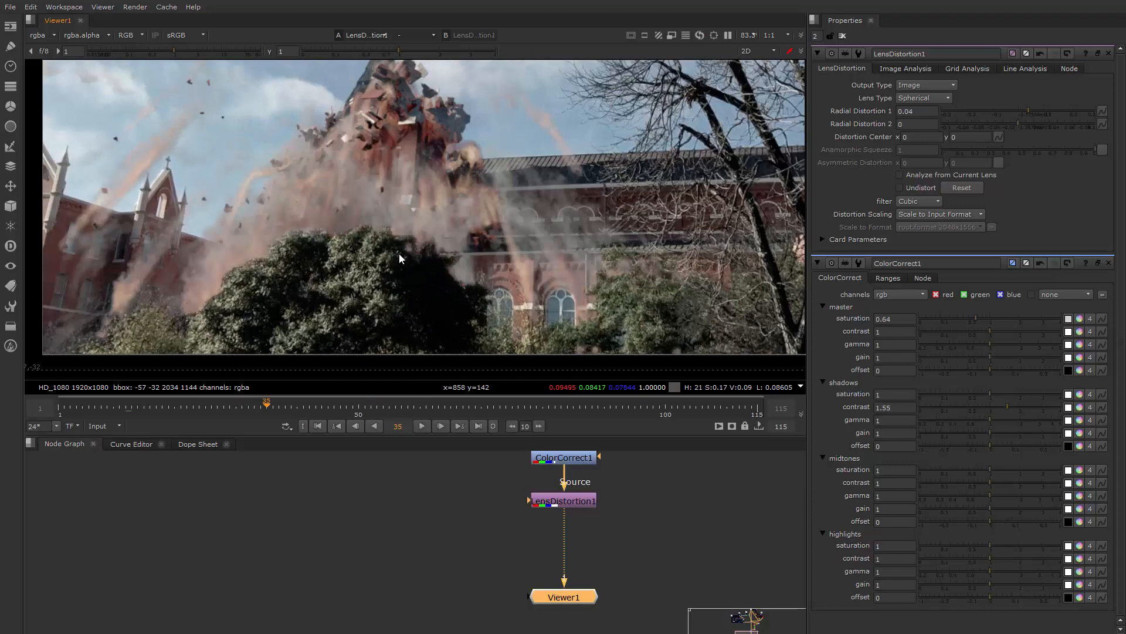
{"action": "left_click_drag", "start_coordinate": [240, 409], "coordinate": [206, 410]}
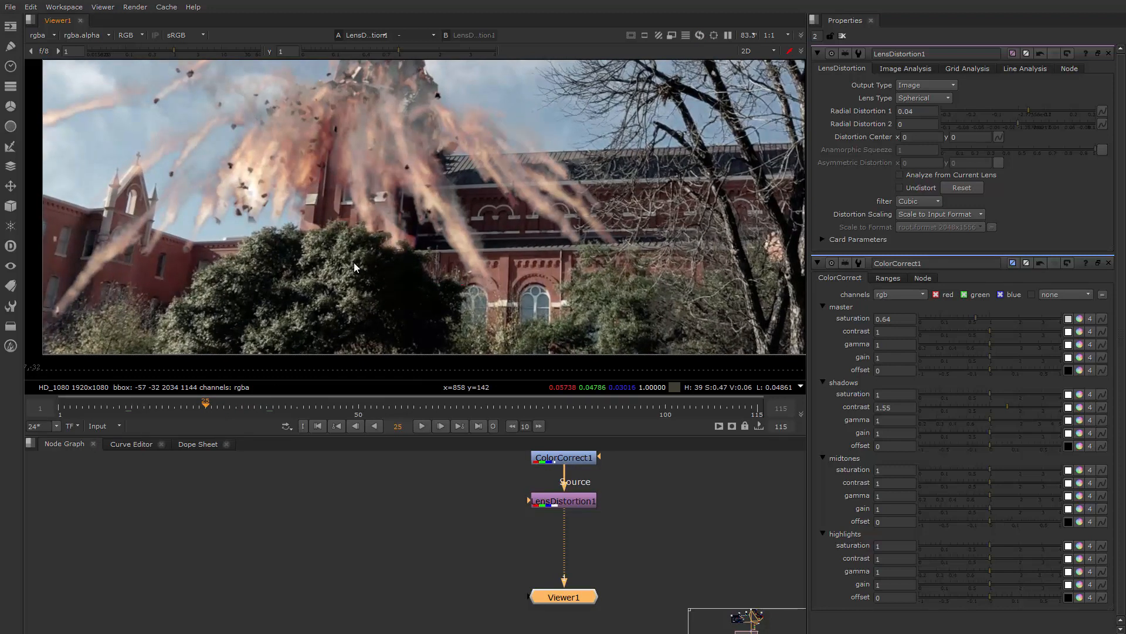
Open the Roto4 node's properties and select the Bezier1 bush outline around its upper right edge
{"action": "middle_click_drag", "start_coordinate": [447, 507], "coordinate": [409, 586]}
{"action": "middle_click_drag", "start_coordinate": [582, 555], "coordinate": [579, 610]}
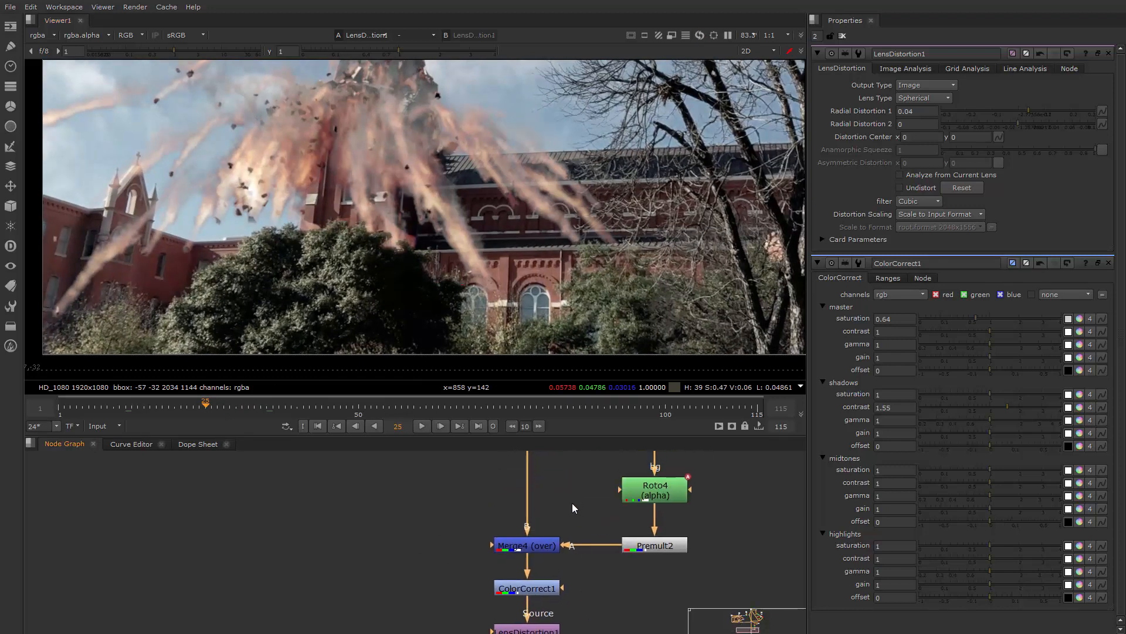
{"action": "middle_click_drag", "start_coordinate": [572, 502], "coordinate": [525, 568]}
{"action": "double_click", "coordinate": [596, 568]}
{"action": "scroll", "coordinate": [378, 234], "scroll_direction": "up", "scroll_amount": 3}
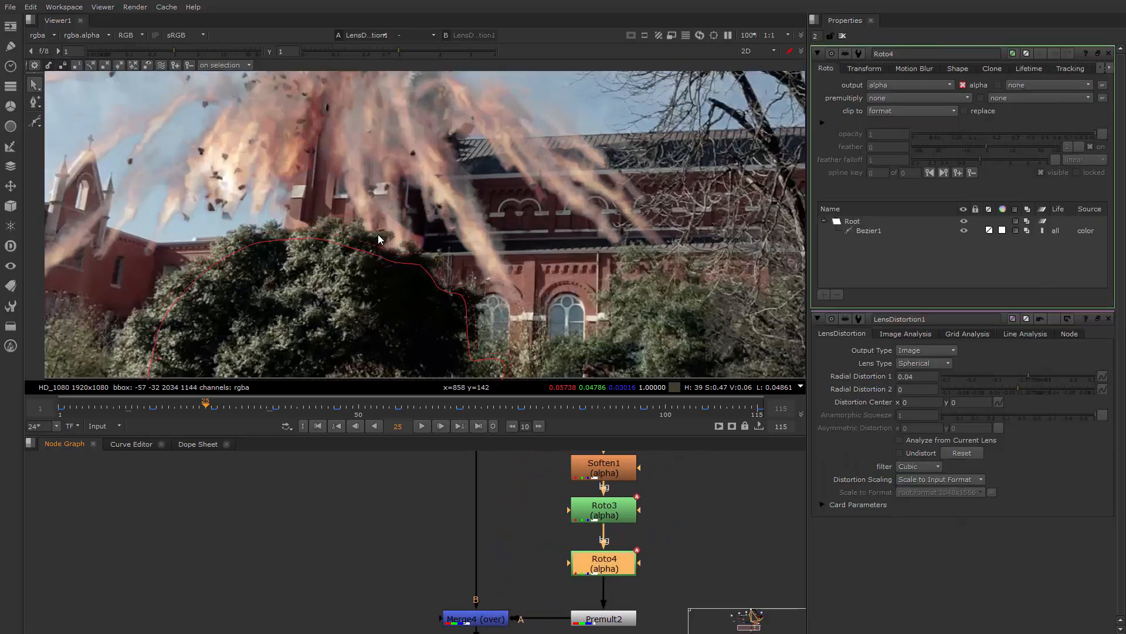
{"action": "left_click", "coordinate": [398, 269]}
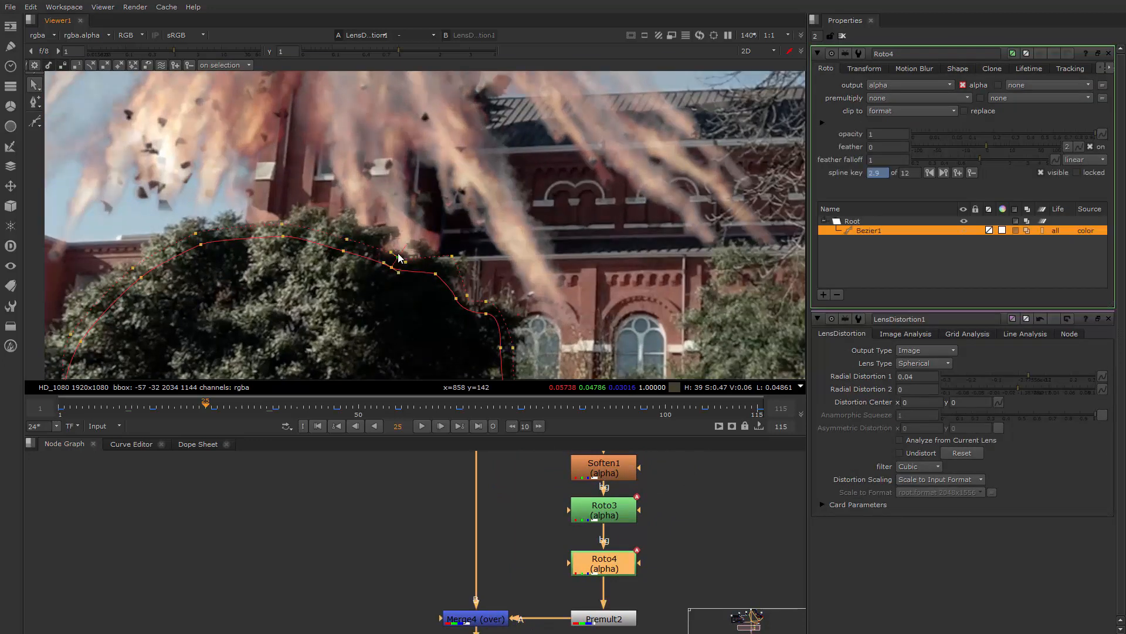
Delete the trial spline key made at frame 25 and raise the outline points to the bush's top edge at frame 26
{"action": "left_click_drag", "start_coordinate": [393, 269], "coordinate": [404, 238]}
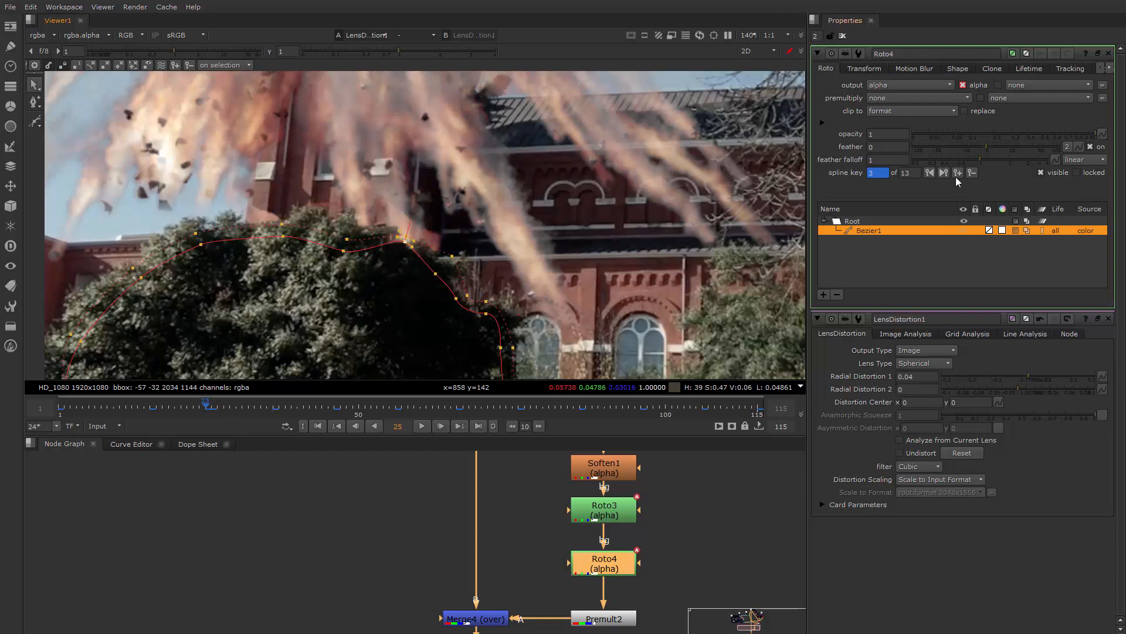
{"action": "left_click", "coordinate": [973, 173]}
{"action": "left_click", "coordinate": [212, 409]}
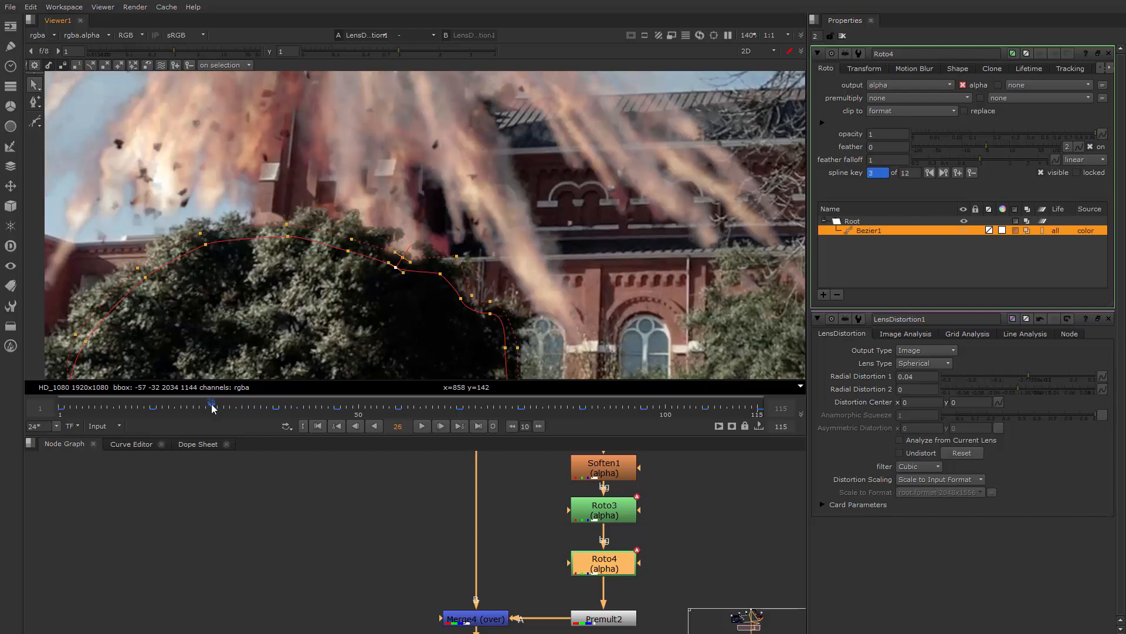
{"action": "mouse_move", "coordinate": [399, 269]}
{"action": "left_mouse_down"}
{"action": "mouse_move", "coordinate": [422, 235]}
{"action": "mouse_move", "coordinate": [404, 248]}
{"action": "left_mouse_up"}
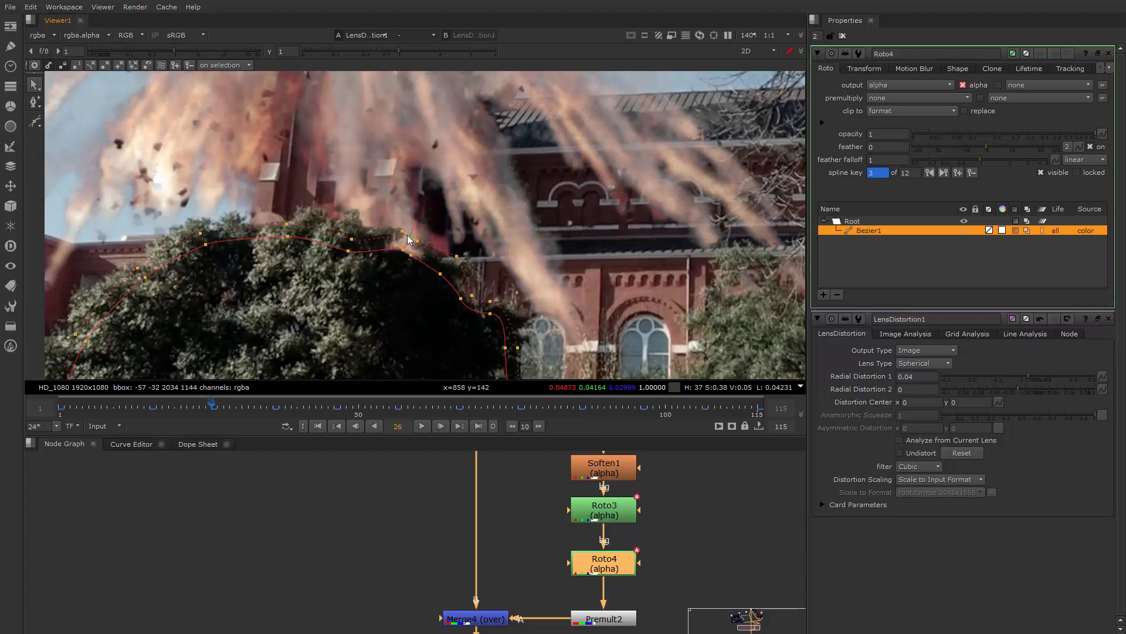
{"action": "key", "text": "ctrl+z"}
{"action": "key", "text": "ctrl+z"}
{"action": "left_click", "coordinate": [416, 227]}
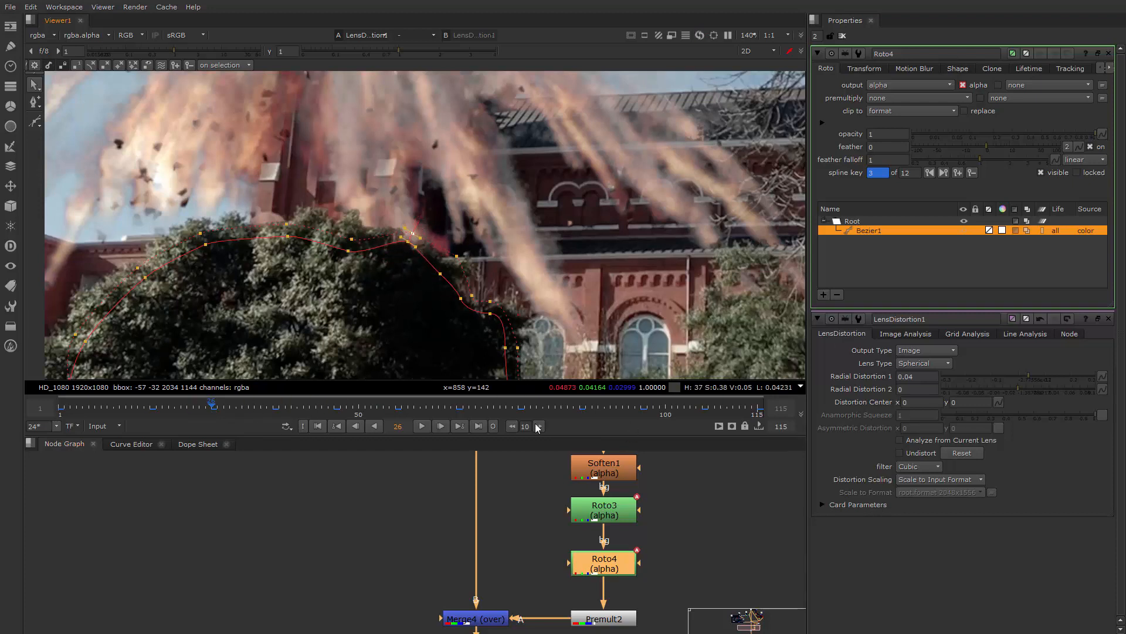
Compare the outline at frame 16, and raise the same Bezier1 points to the bush's top edge at frame 36
{"action": "left_click", "coordinate": [510, 427]}
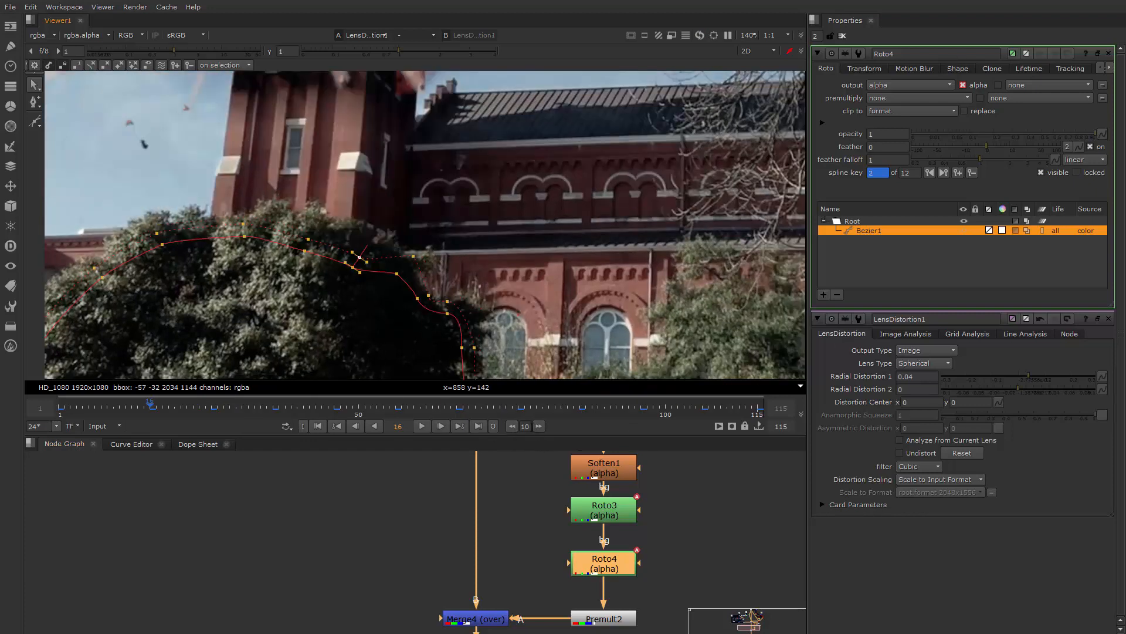
{"action": "left_click", "coordinate": [539, 426]}
{"action": "left_click", "coordinate": [539, 425]}
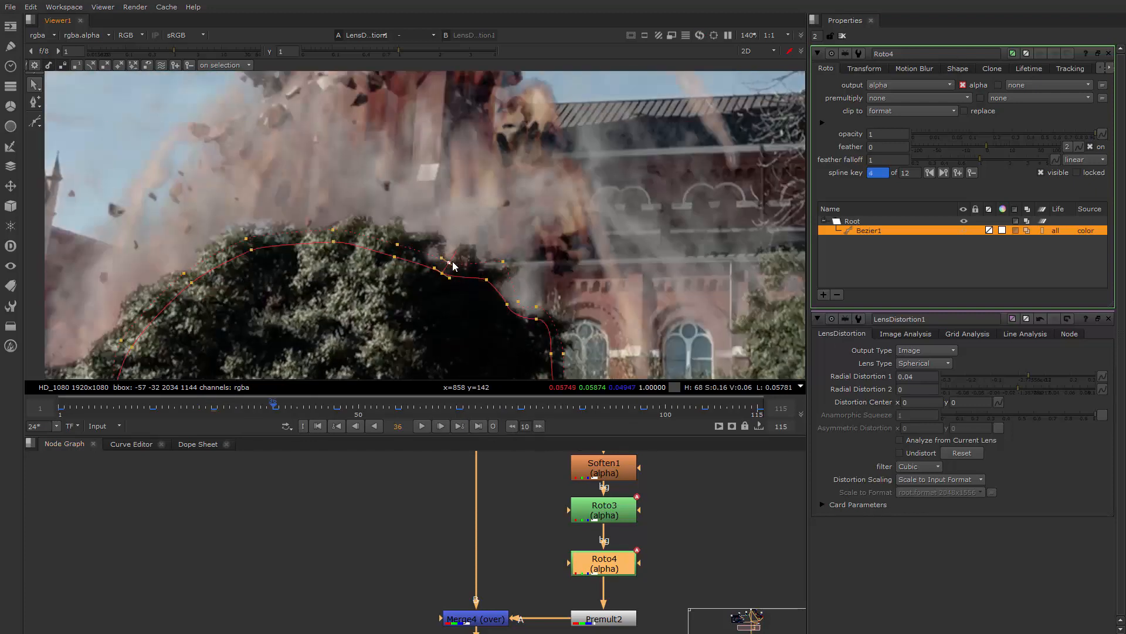
{"action": "mouse_move", "coordinate": [453, 261]}
{"action": "left_mouse_down"}
{"action": "mouse_move", "coordinate": [463, 234]}
{"action": "mouse_move", "coordinate": [458, 243]}
{"action": "left_mouse_up"}
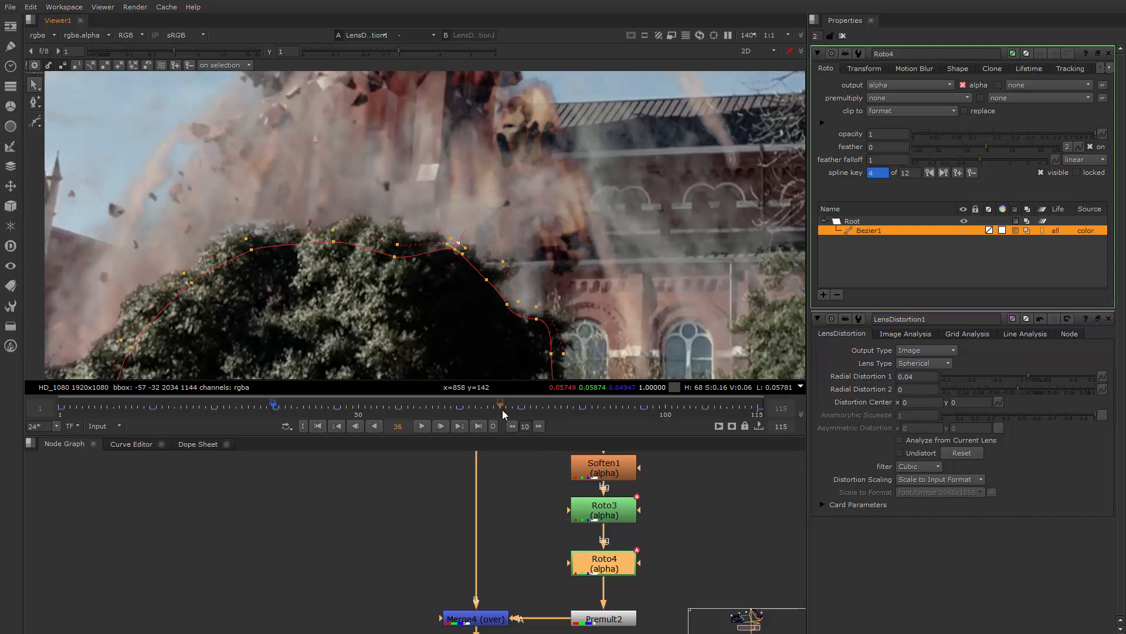
Check how the Bezier1 outline fits the bush at frames 46 and 56
{"action": "left_click", "coordinate": [538, 426]}
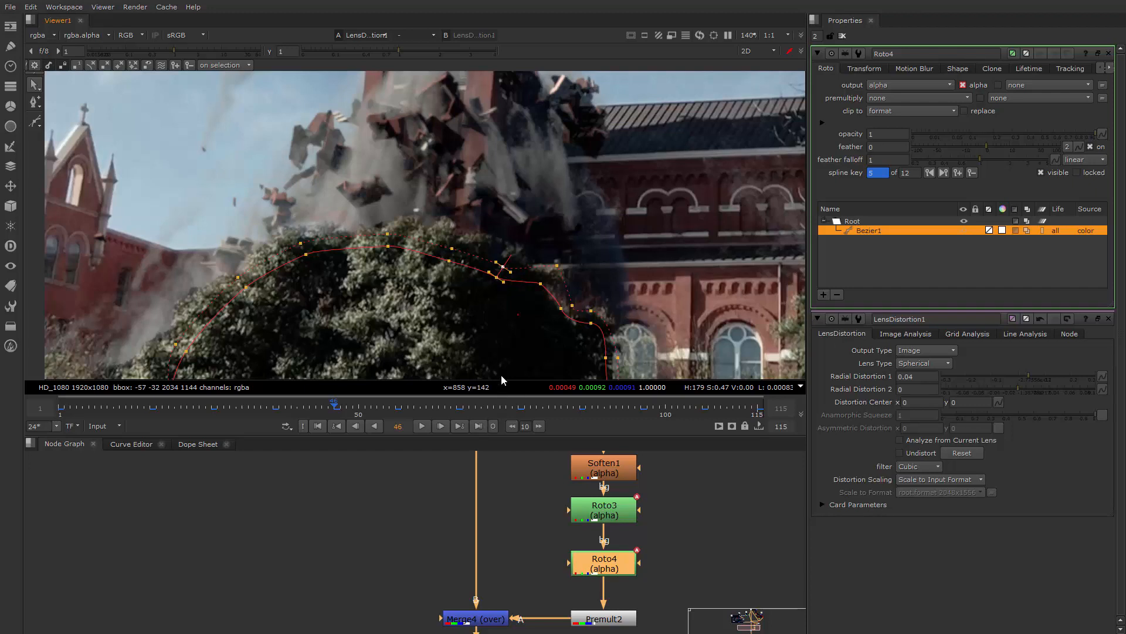
{"action": "left_click", "coordinate": [538, 426]}
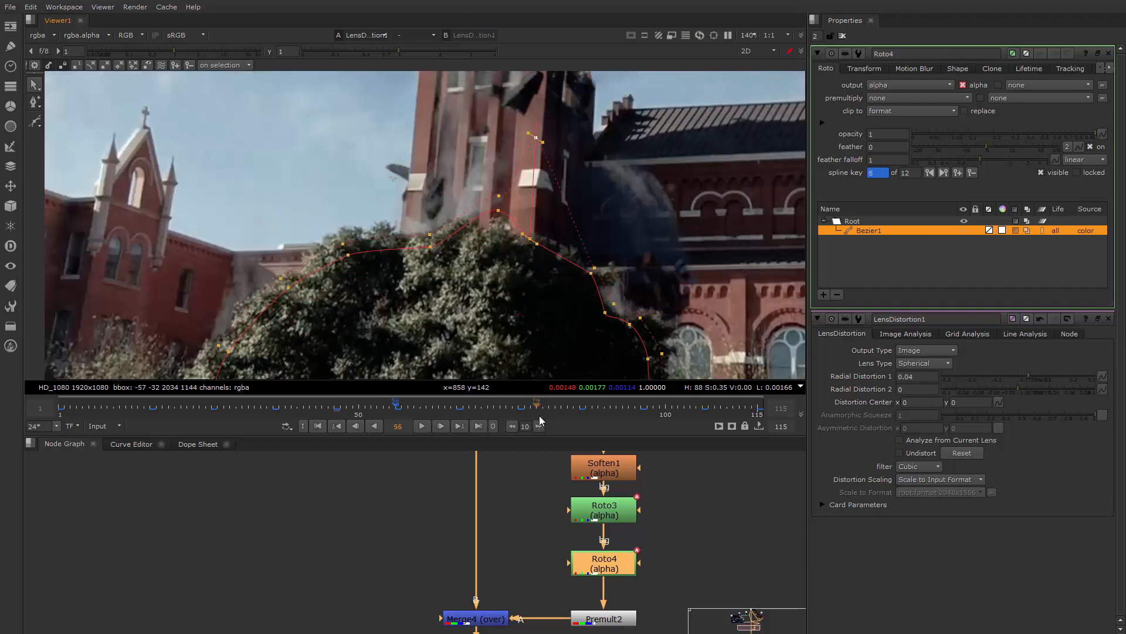
{"action": "scroll", "coordinate": [440, 277], "scroll_direction": "down", "scroll_amount": 3}
{"action": "scroll", "coordinate": [440, 277], "scroll_direction": "down", "scroll_amount": 1}
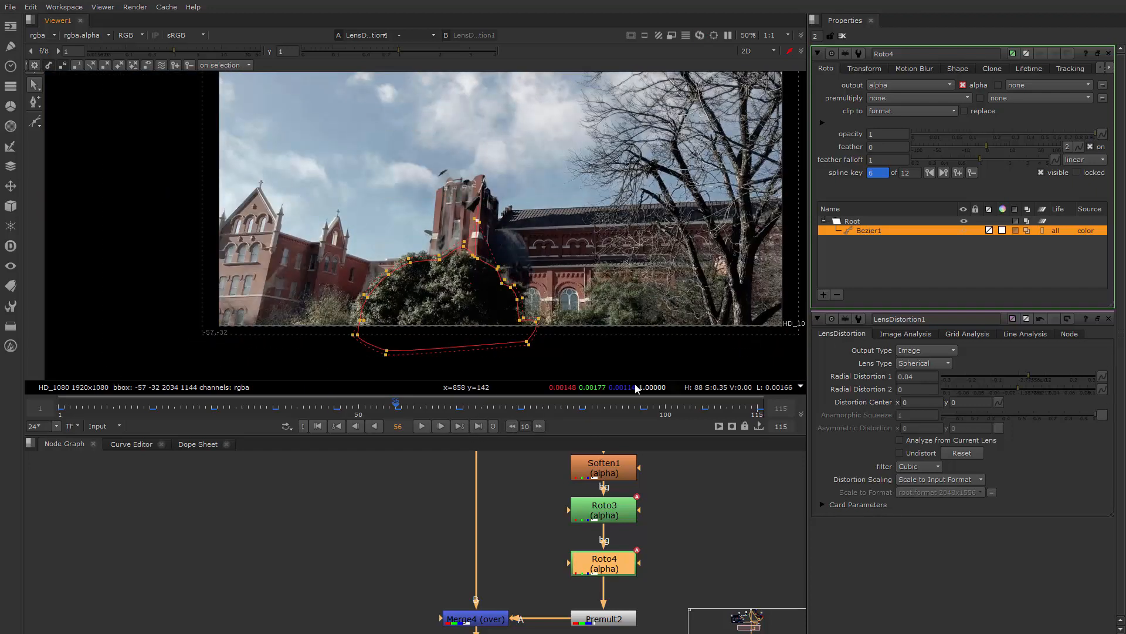
Return to frame 1, fit the whole shot in view and hide the viewer overlay
{"action": "left_click", "coordinate": [730, 525]}
{"action": "left_click_drag", "start_coordinate": [72, 407], "coordinate": [60, 408]}
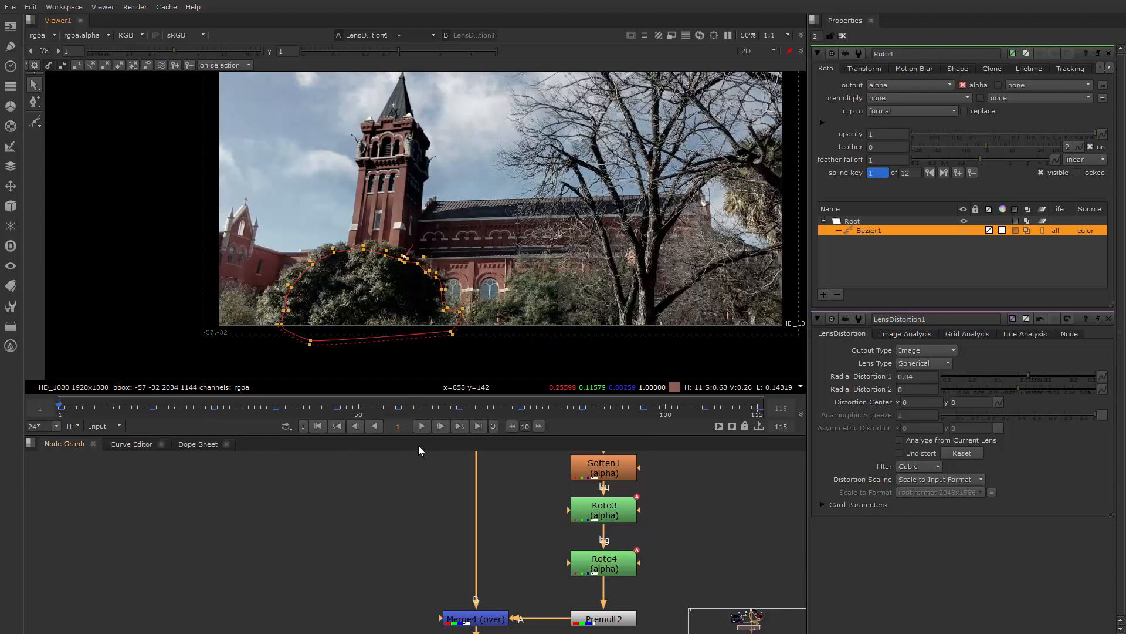
{"action": "scroll", "coordinate": [522, 200], "scroll_direction": "down", "scroll_amount": 2}
{"action": "middle_click_drag", "start_coordinate": [495, 204], "coordinate": [411, 248]}
{"action": "key", "text": "q"}
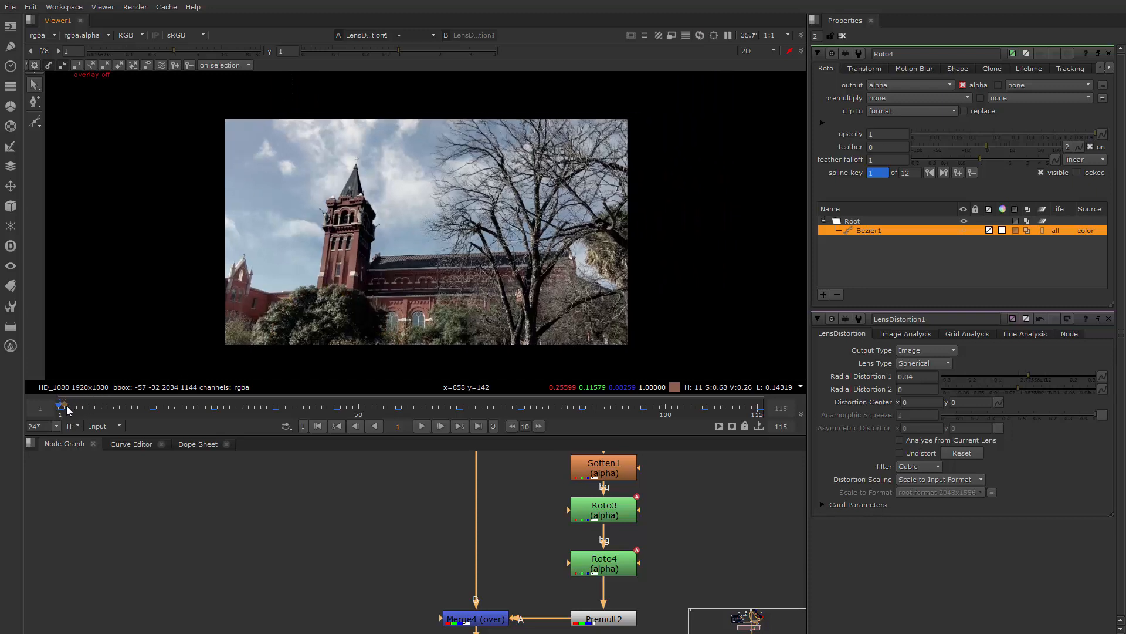
Go to frame 3 and add a Transform node between LensDistortion1 and Viewer1
{"action": "mouse_move", "coordinate": [69, 410]}
{"action": "left_mouse_down"}
{"action": "mouse_move", "coordinate": [89, 409]}
{"action": "mouse_move", "coordinate": [71, 409]}
{"action": "left_mouse_up"}
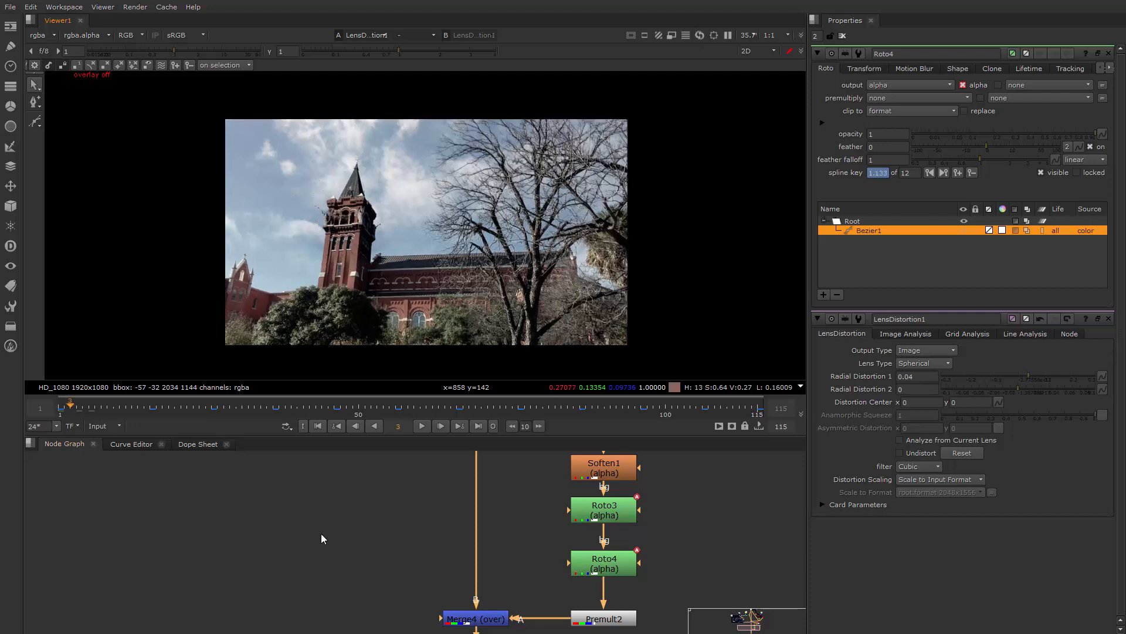
{"action": "scroll", "coordinate": [352, 549], "scroll_direction": "down", "scroll_amount": 5}
{"action": "left_click", "coordinate": [484, 511]}
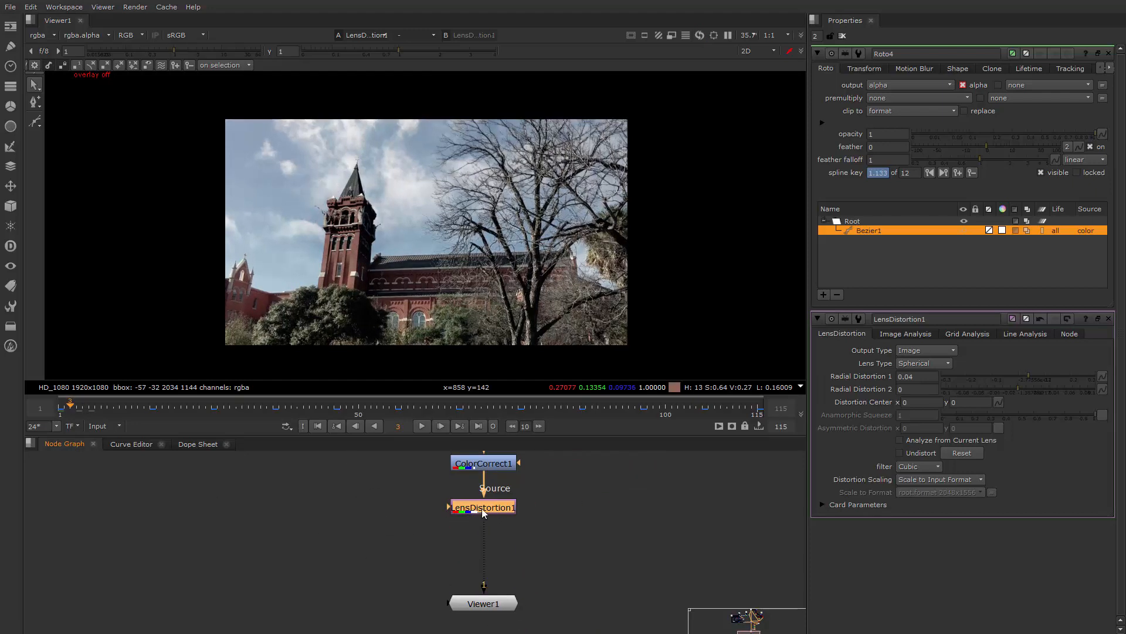
{"action": "key", "text": "t"}
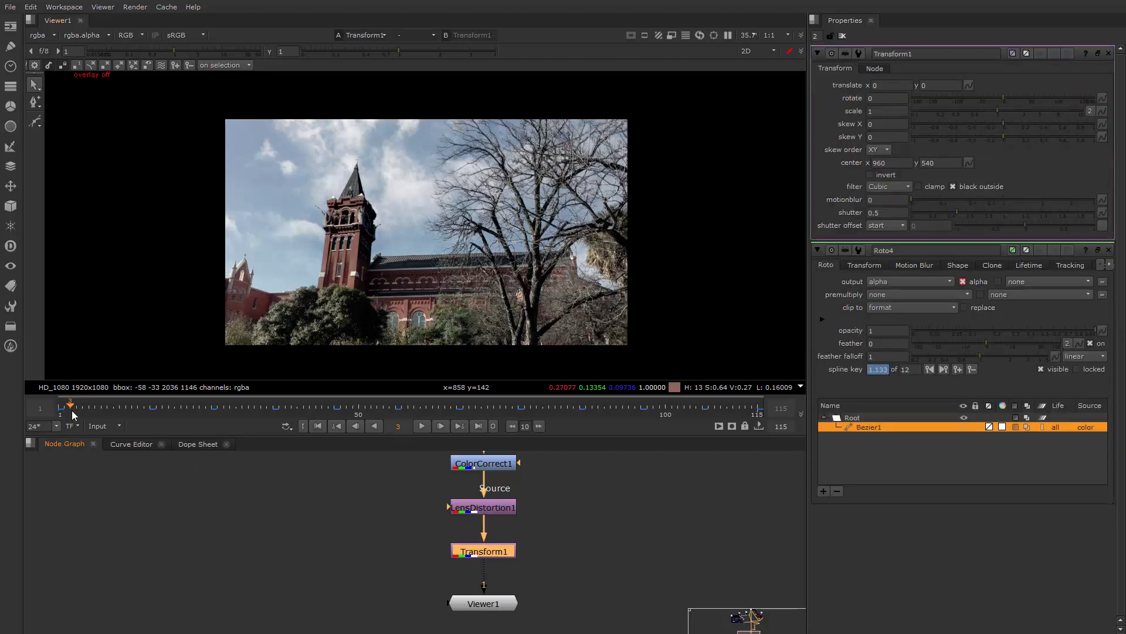
Set keyframes on Transform1's translate x and y at frame 4
{"action": "left_click_drag", "start_coordinate": [72, 410], "coordinate": [77, 407]}
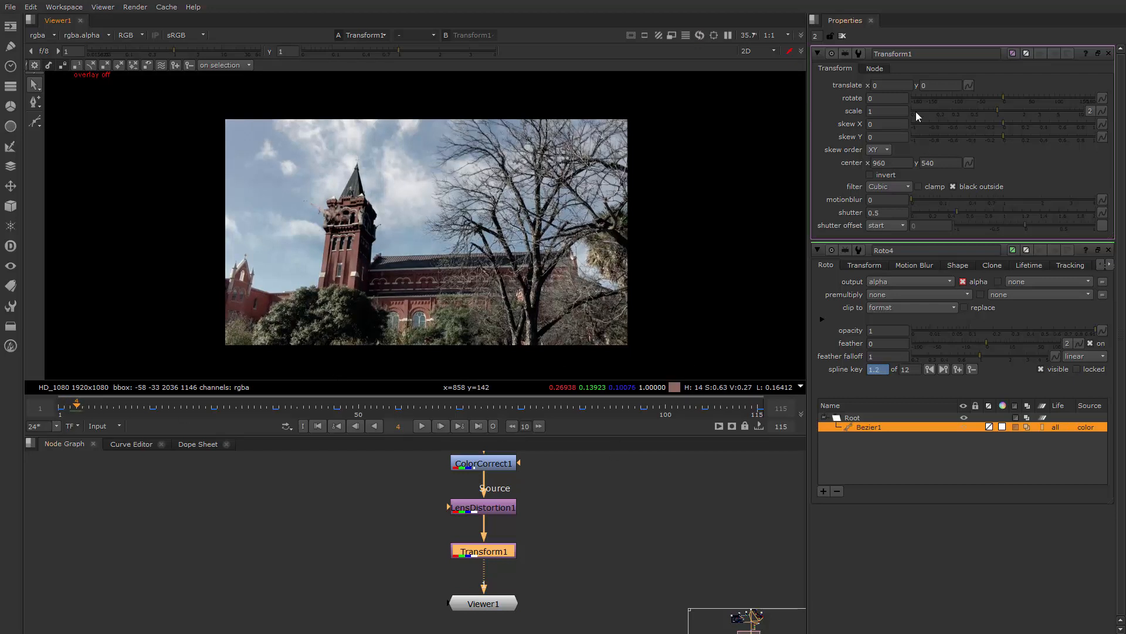
{"action": "right_click", "coordinate": [892, 84]}
{"action": "key", "text": "Escape"}
{"action": "right_click", "coordinate": [932, 84]}
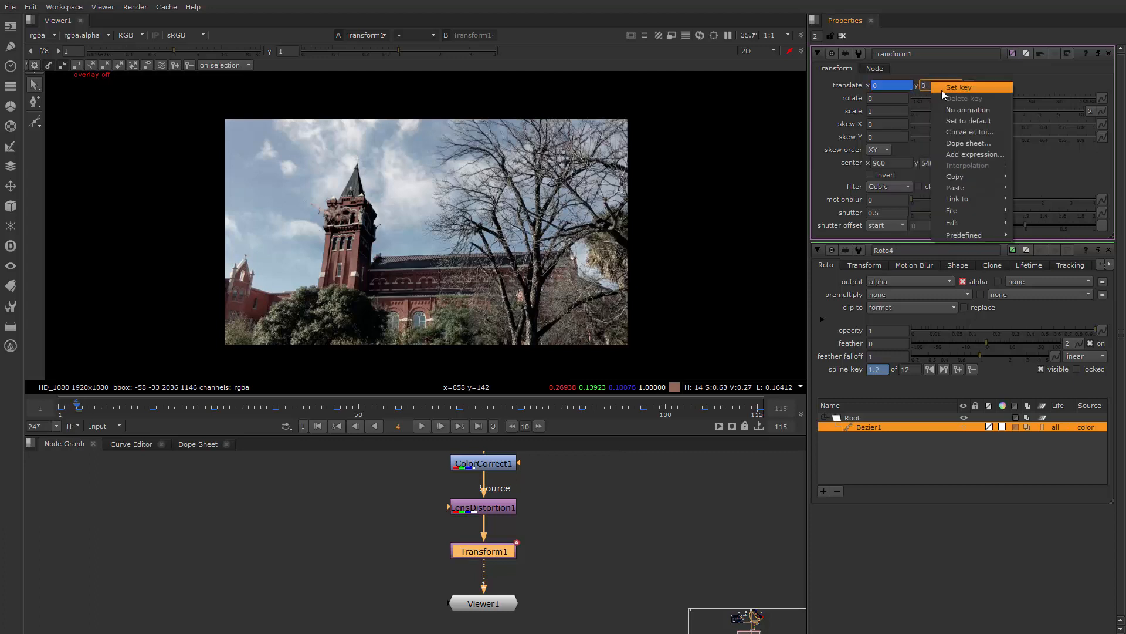
{"action": "left_click", "coordinate": [952, 92]}
At frame 6, show the viewer overlay and shift the picture to translate x 4, y 10
{"action": "left_click_drag", "start_coordinate": [74, 407], "coordinate": [89, 408]}
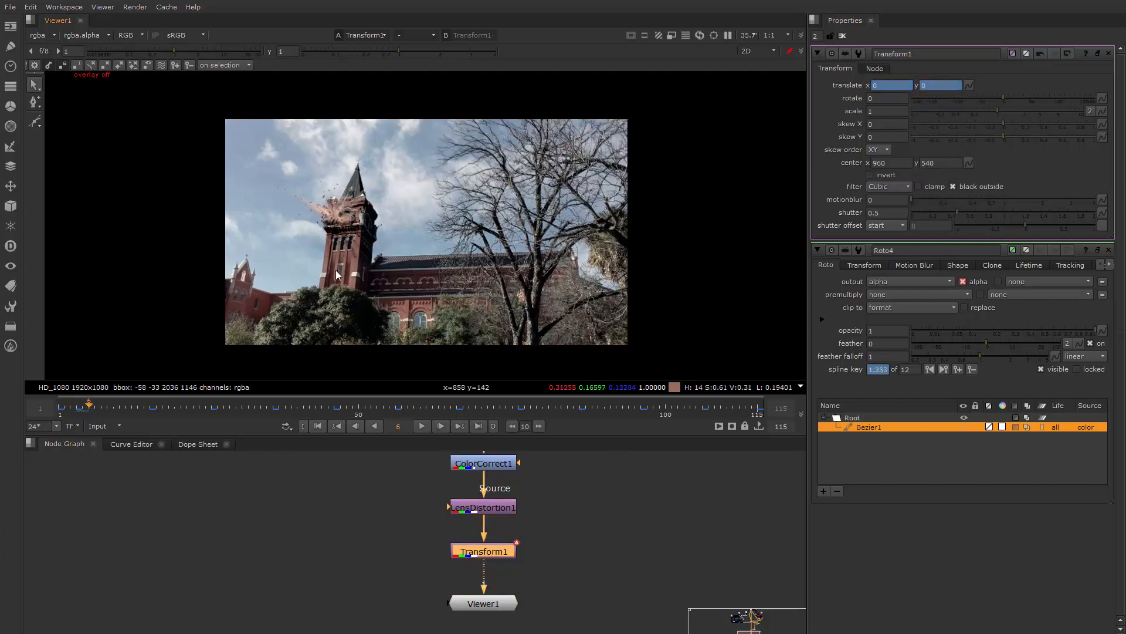
{"action": "middle_click_drag", "start_coordinate": [436, 202], "coordinate": [441, 245]}
{"action": "key", "text": "q"}
{"action": "scroll", "coordinate": [441, 245], "scroll_direction": "up", "scroll_amount": 3}
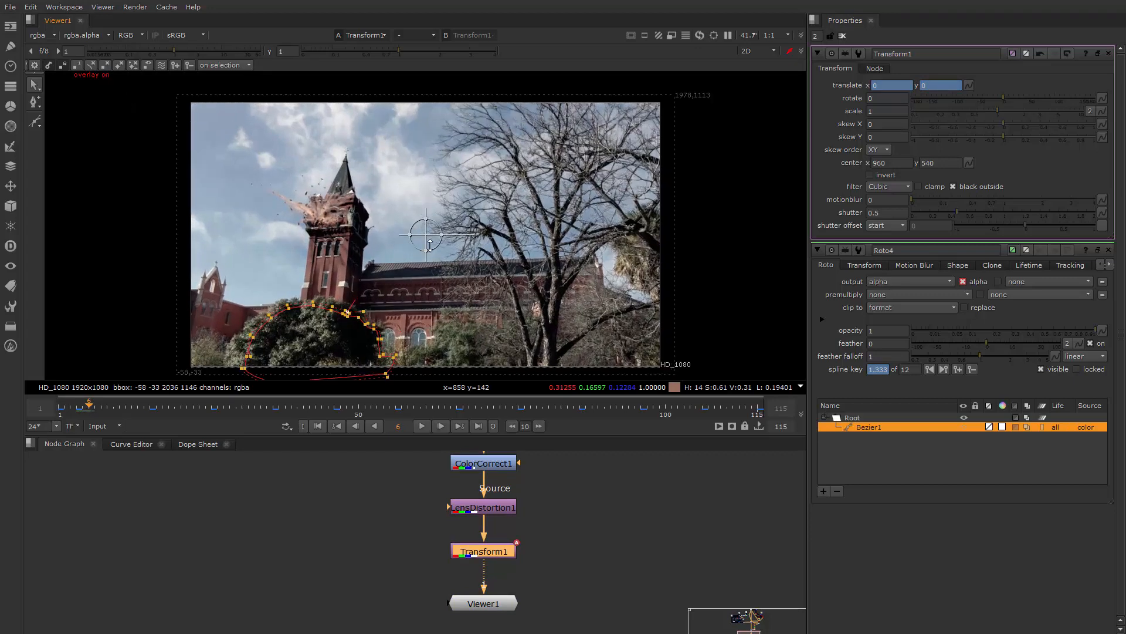
{"action": "left_click", "coordinate": [424, 232]}
{"action": "left_click_drag", "start_coordinate": [424, 233], "coordinate": [426, 229]}
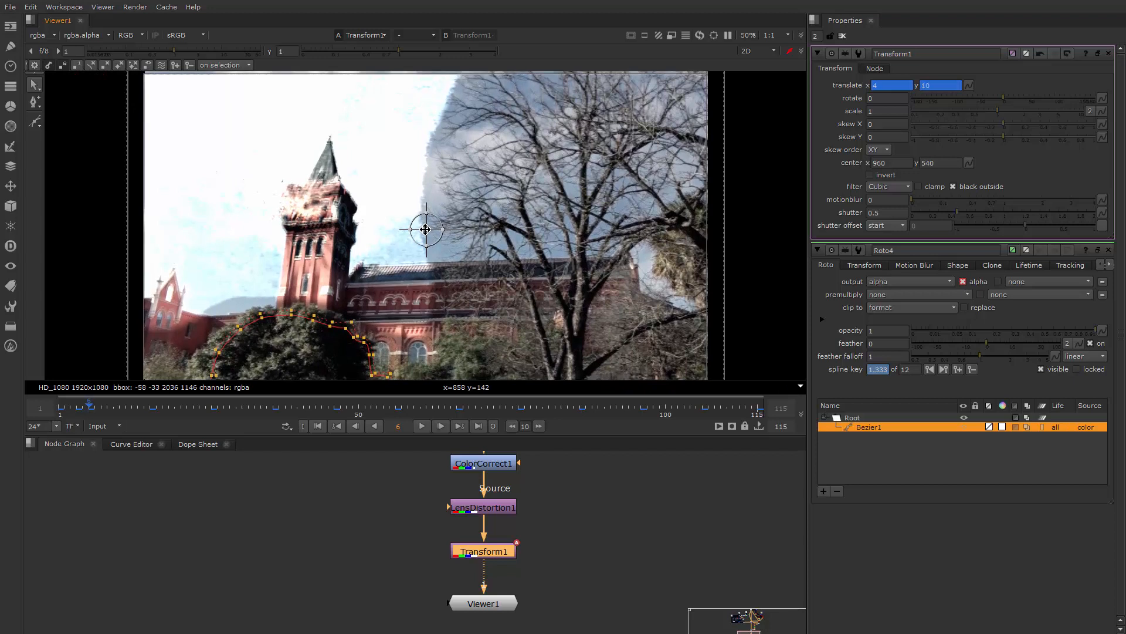
Keyframe Transform1's translate at x -6, y -24 on frame 8 and x -12, y -2 on frame 12
{"action": "mouse_move", "coordinate": [92, 405]}
{"action": "left_mouse_down"}
{"action": "mouse_move", "coordinate": [83, 403]}
{"action": "mouse_move", "coordinate": [102, 404]}
{"action": "left_mouse_up"}
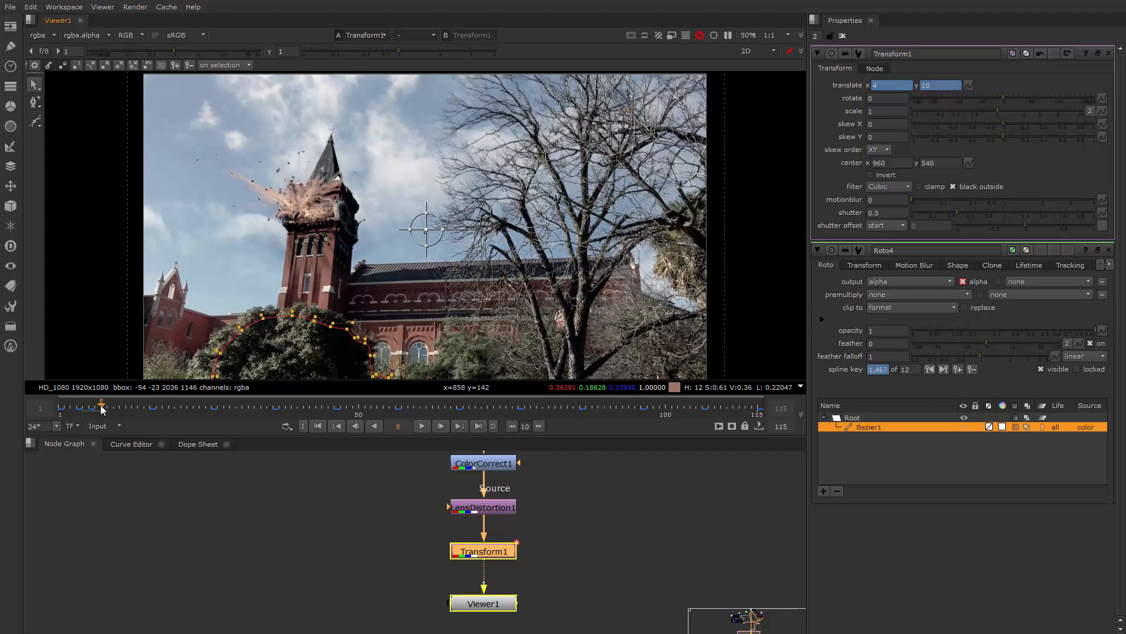
{"action": "left_click_drag", "start_coordinate": [426, 229], "coordinate": [424, 240]}
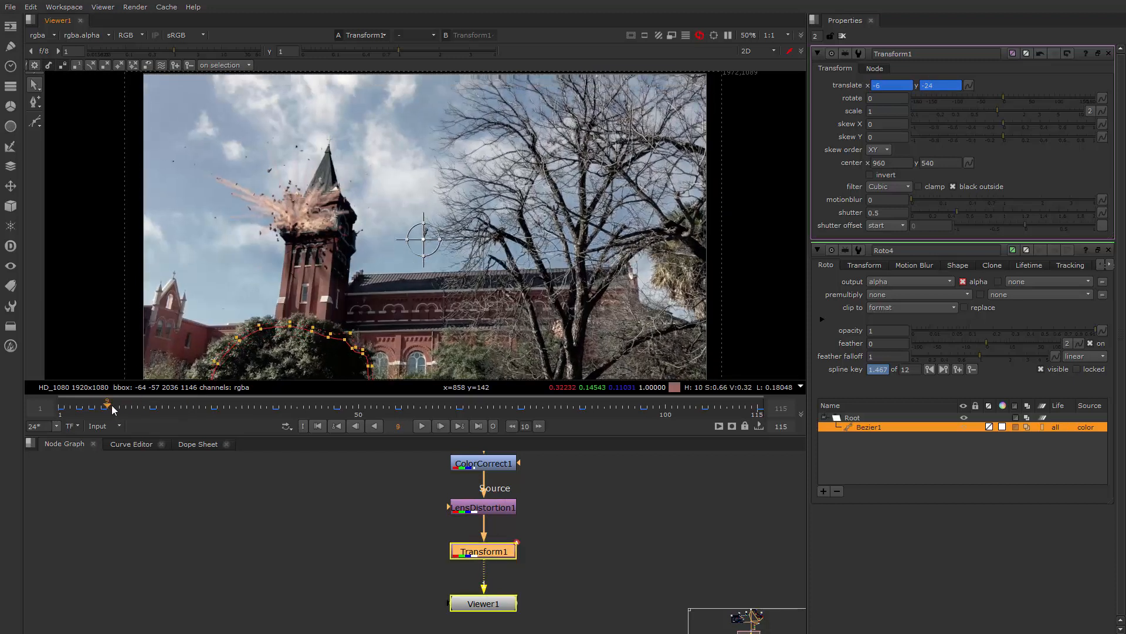
{"action": "left_click", "coordinate": [119, 409]}
{"action": "left_click", "coordinate": [115, 409]}
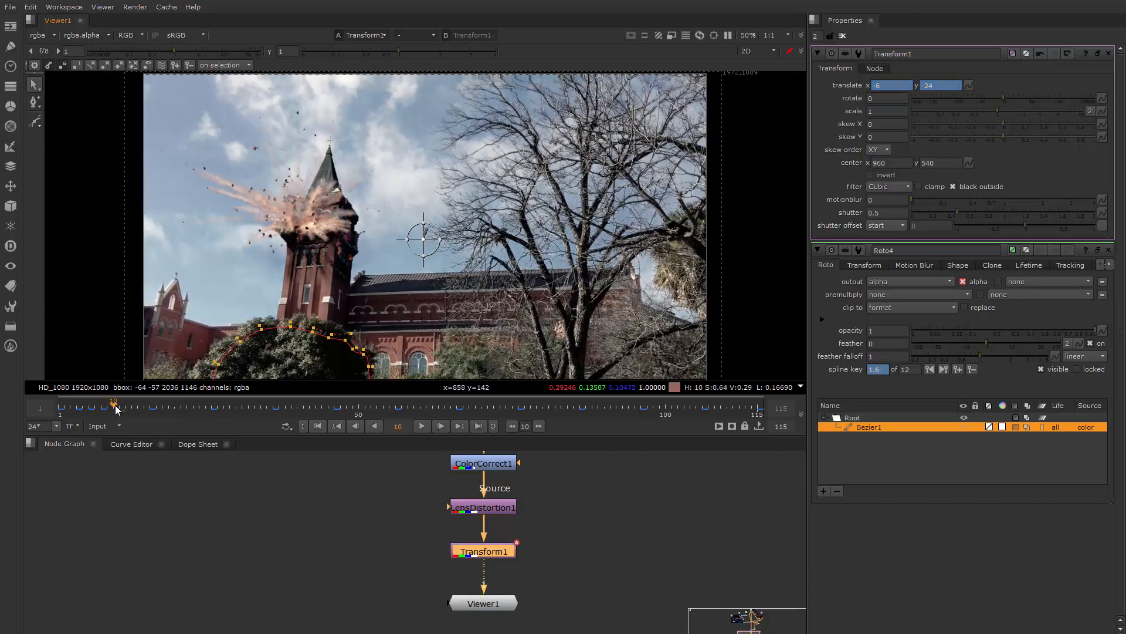
{"action": "mouse_move", "coordinate": [116, 406]}
{"action": "left_mouse_down"}
{"action": "mouse_move", "coordinate": [79, 409]}
{"action": "mouse_move", "coordinate": [126, 410]}
{"action": "left_mouse_up"}
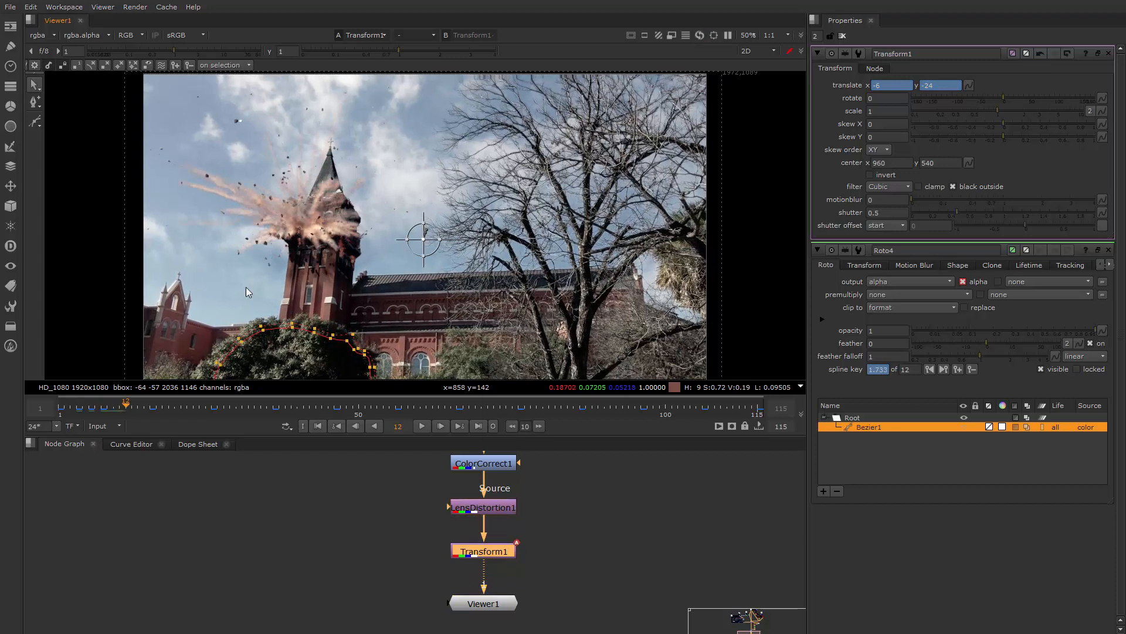
{"action": "left_click_drag", "start_coordinate": [418, 232], "coordinate": [422, 233]}
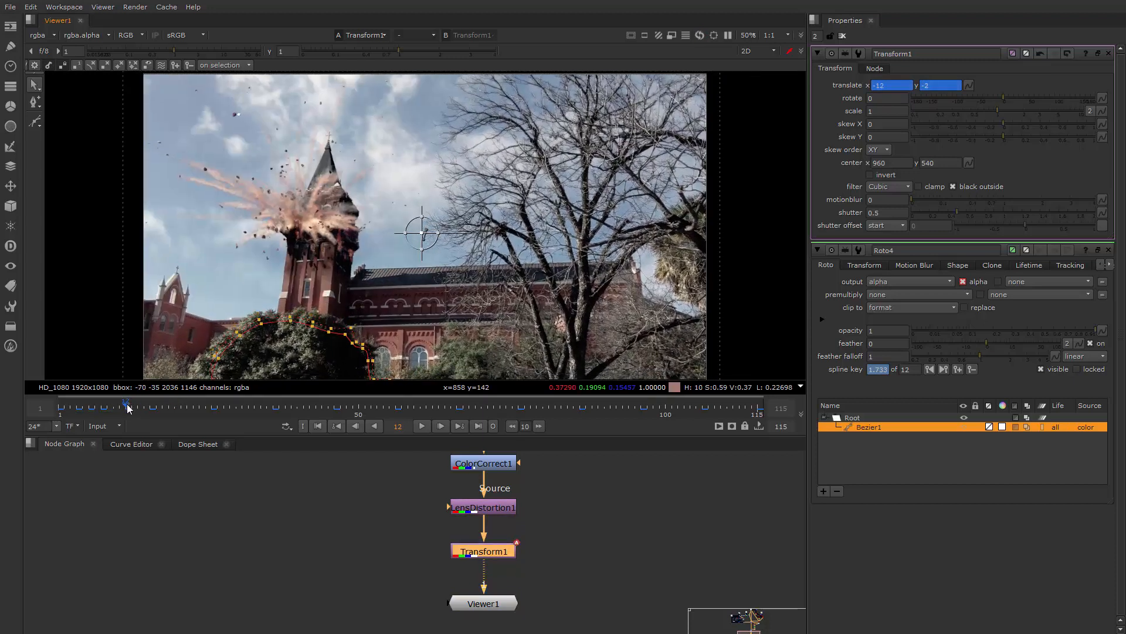
Keyframe Transform1's translate at x -8, y -30 on frame 19, and close the Roto4 properties
{"action": "left_click_drag", "start_coordinate": [127, 405], "coordinate": [168, 409]}
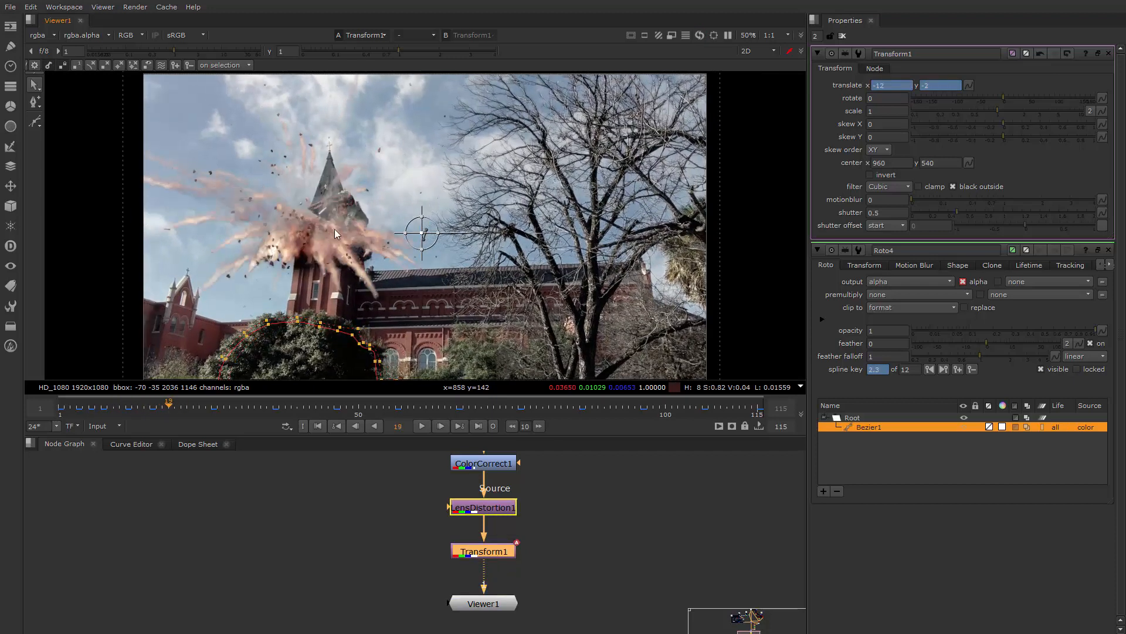
{"action": "left_click_drag", "start_coordinate": [422, 236], "coordinate": [423, 241]}
{"action": "left_click_drag", "start_coordinate": [170, 408], "coordinate": [185, 406]}
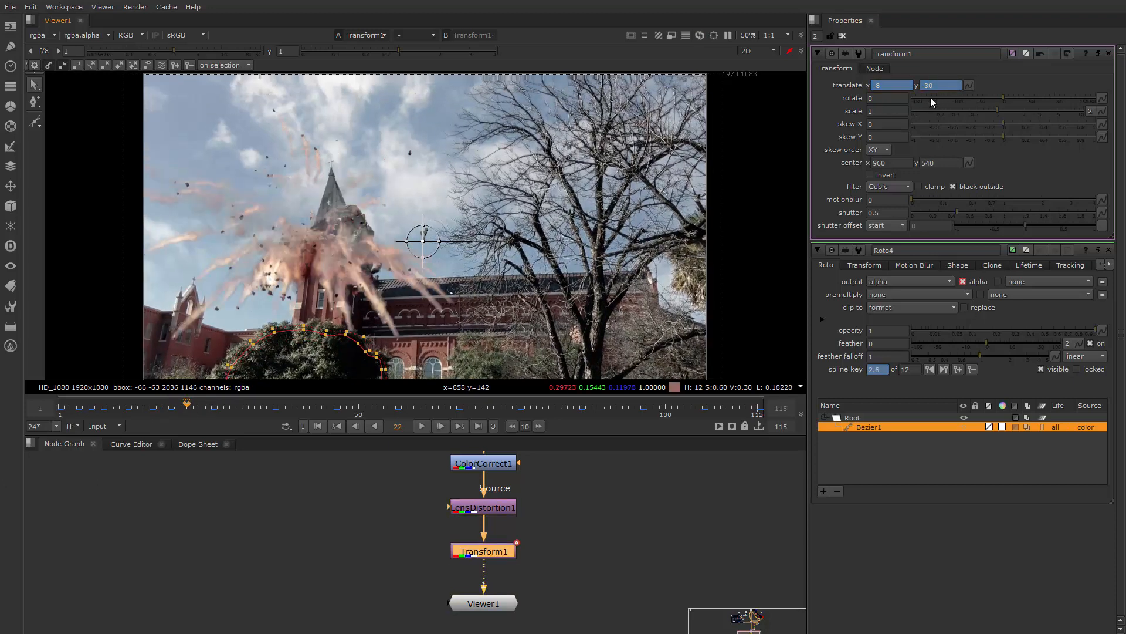
{"action": "left_click", "coordinate": [874, 85]}
{"action": "left_click", "coordinate": [193, 409]}
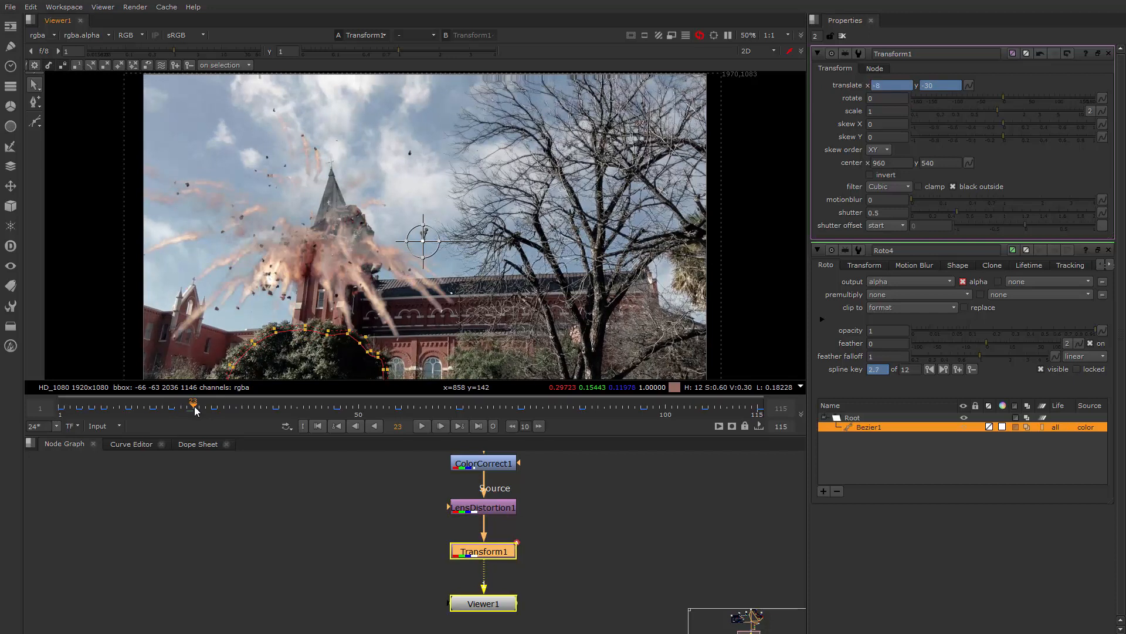
{"action": "left_click", "coordinate": [198, 408]}
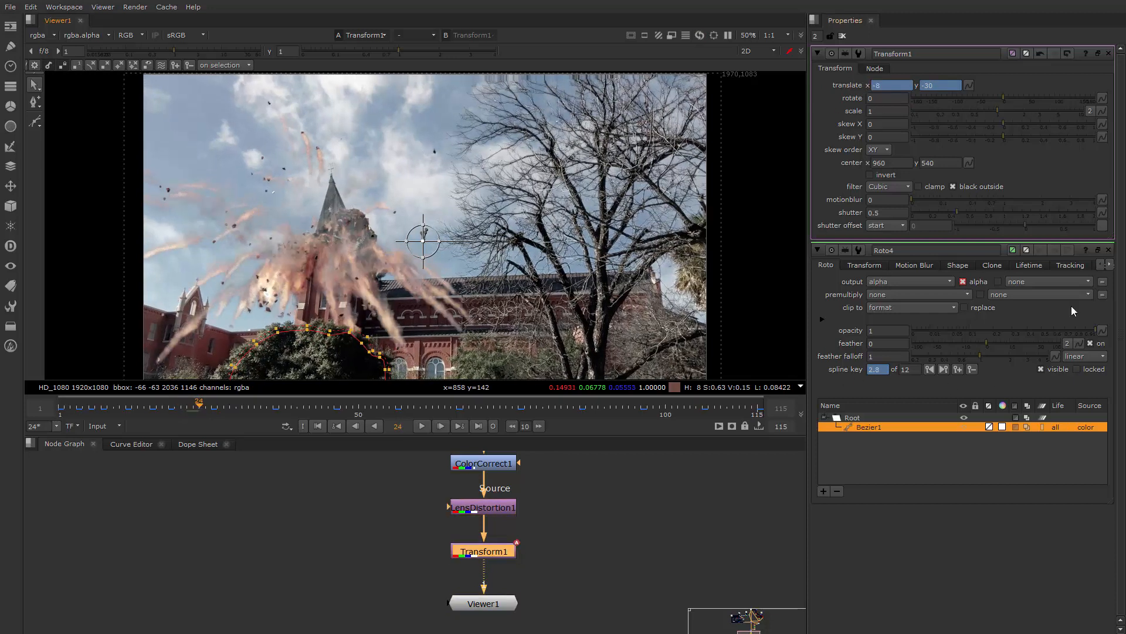
{"action": "left_click", "coordinate": [1109, 250]}
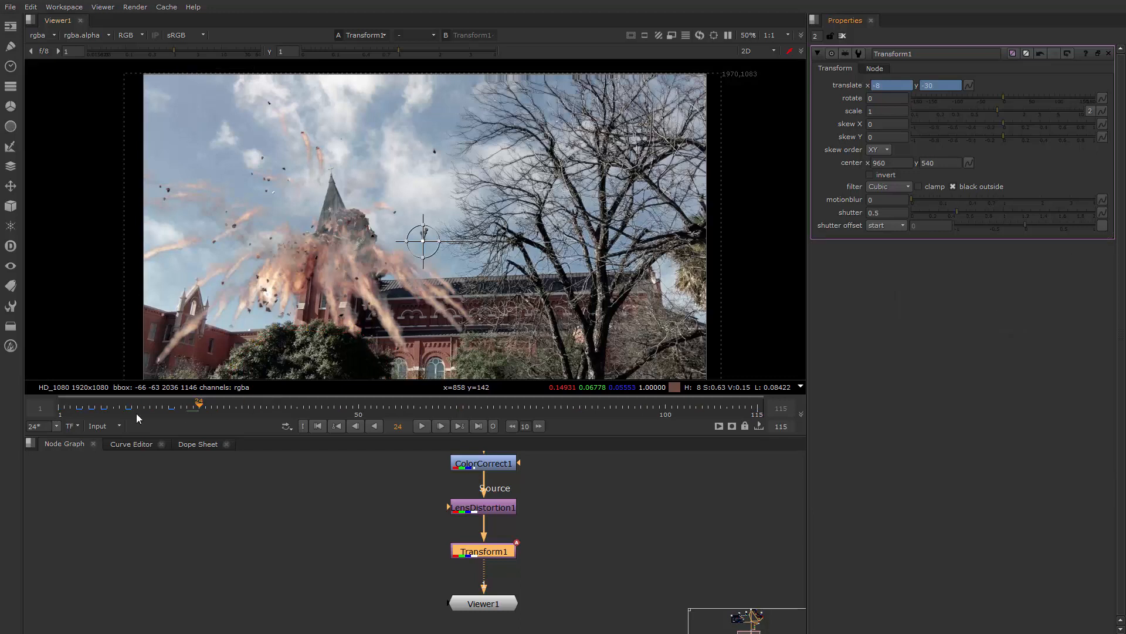
Set Transform1's translate x and y to 0 at frame 30
{"action": "left_click_drag", "start_coordinate": [81, 409], "coordinate": [165, 404]}
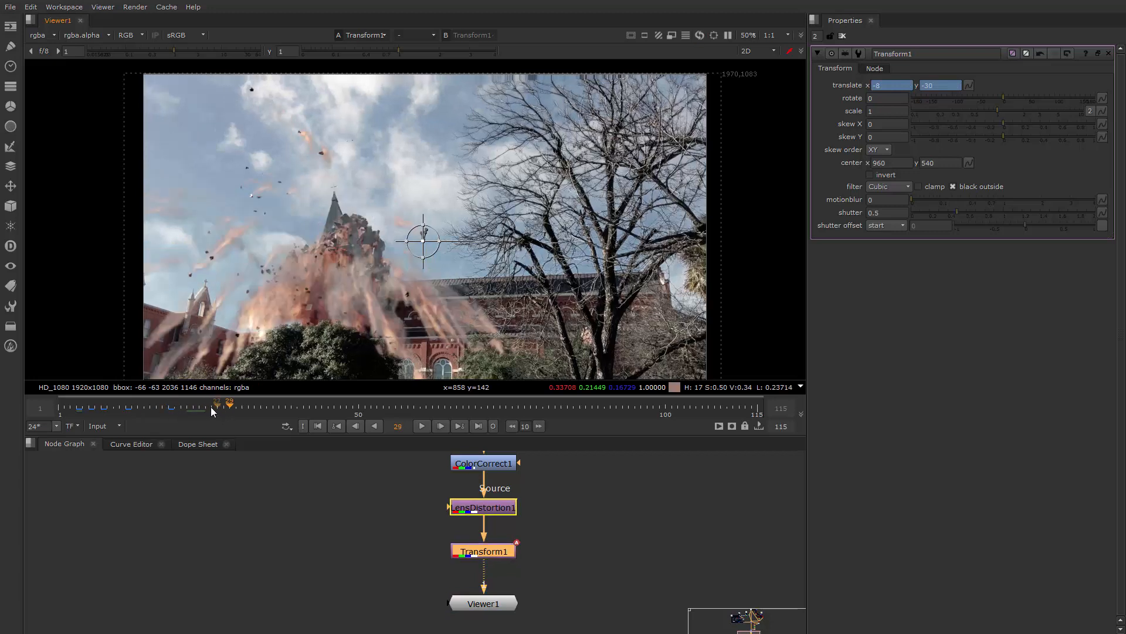
{"action": "left_click", "coordinate": [234, 406]}
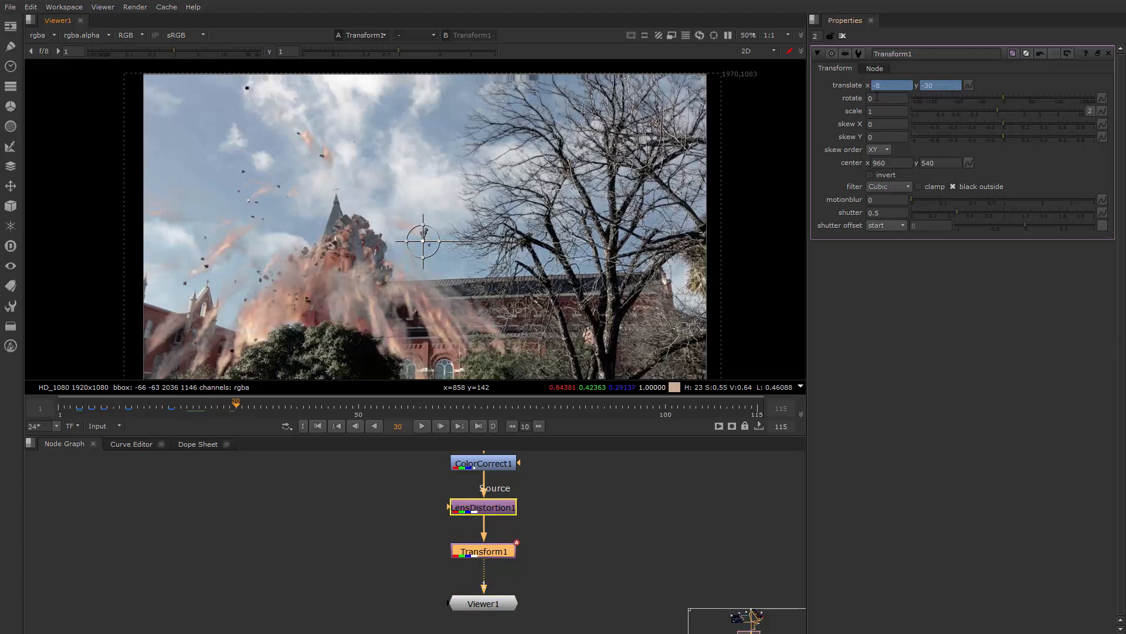
{"action": "double_click", "coordinate": [902, 88]}
{"action": "type", "text": "0"}
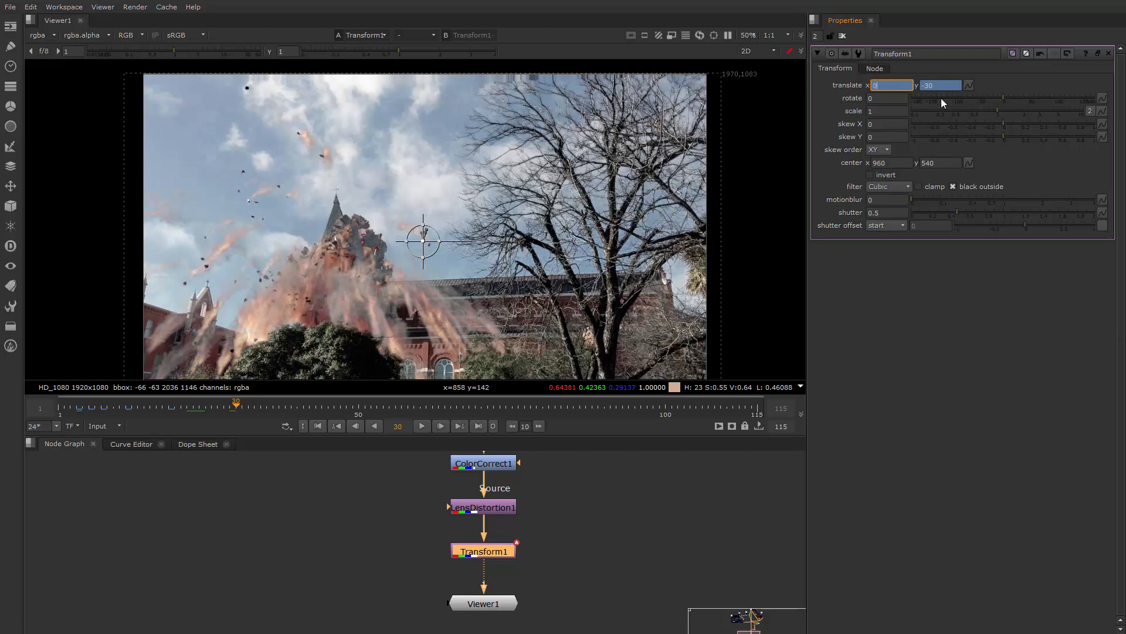
{"action": "key", "text": "Tab"}
{"action": "type", "text": "0"}
{"action": "key", "text": "Return"}
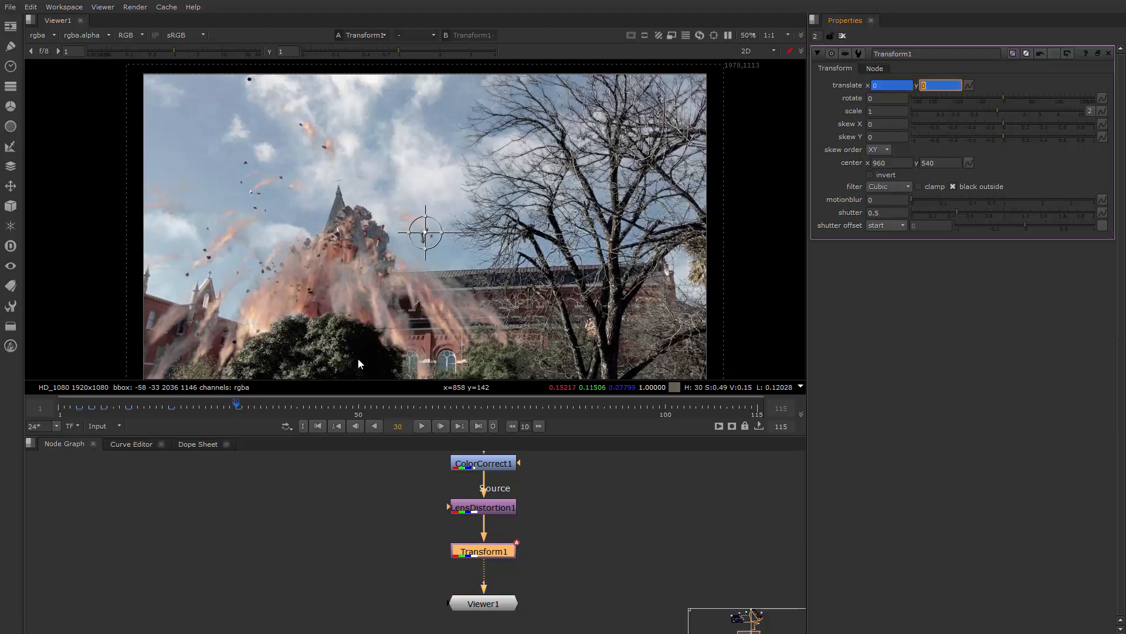
Play the shot from frame 1, replay the explosion frames to review the camera shake, and stop at frame 7
{"action": "left_click", "coordinate": [178, 474]}
{"action": "left_click", "coordinate": [60, 409]}
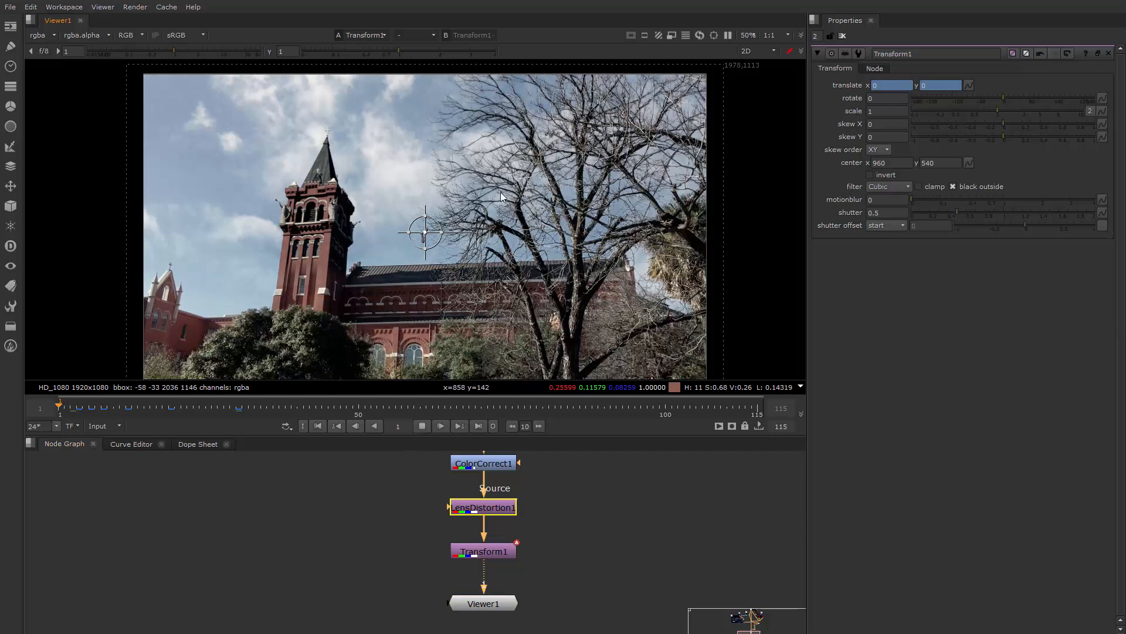
{"action": "key", "text": "l"}
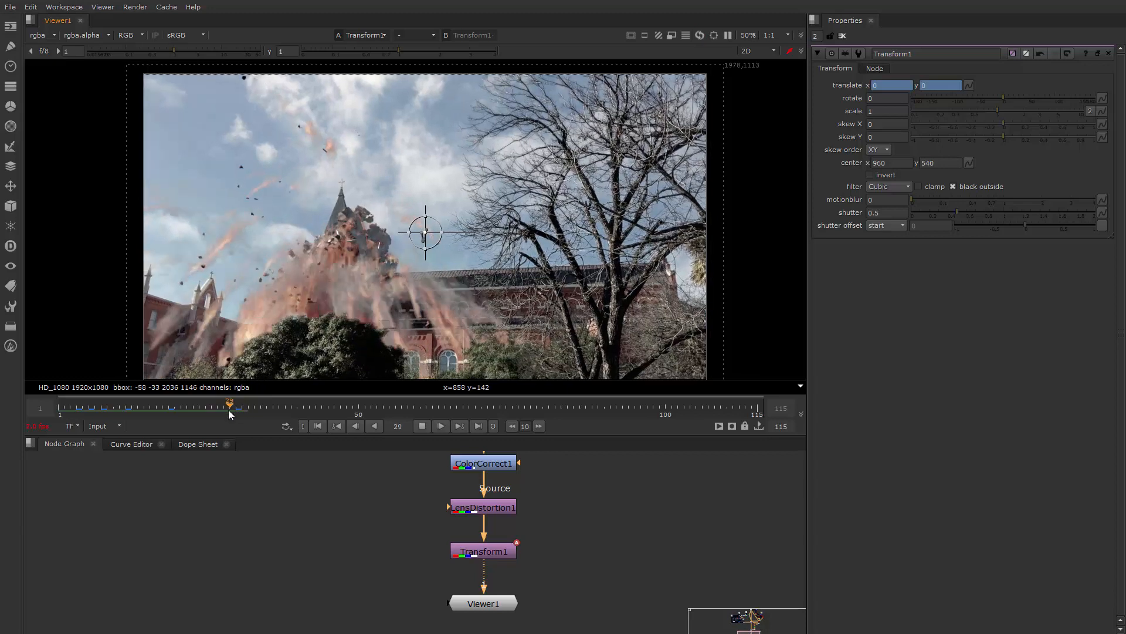
{"action": "left_click_drag", "start_coordinate": [228, 410], "coordinate": [65, 415]}
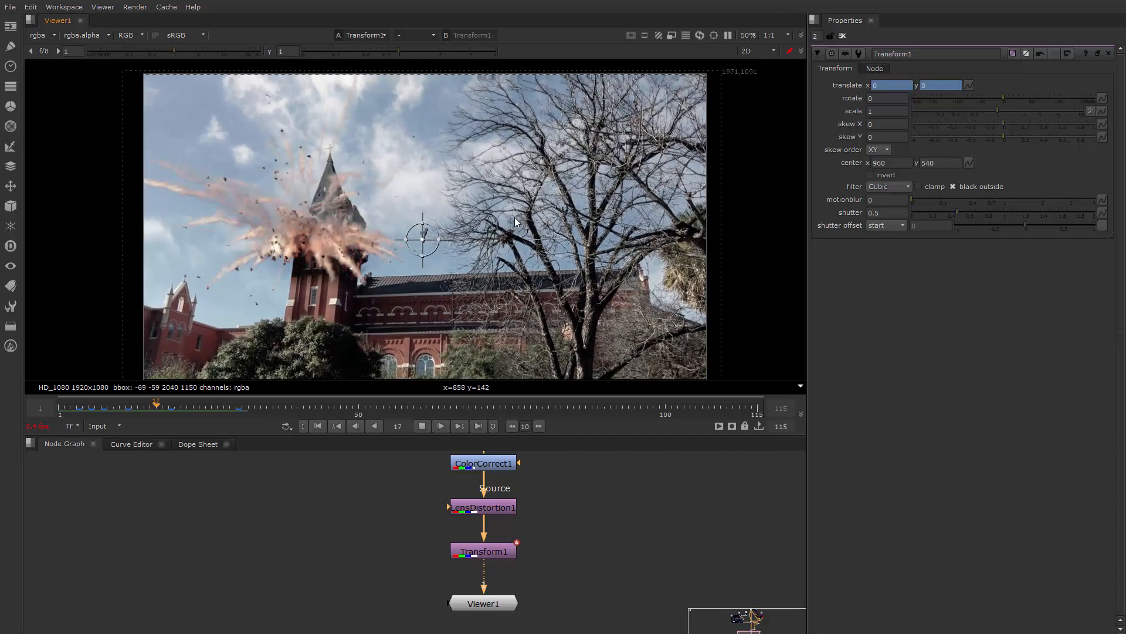
{"action": "left_click_drag", "start_coordinate": [167, 406], "coordinate": [69, 416]}
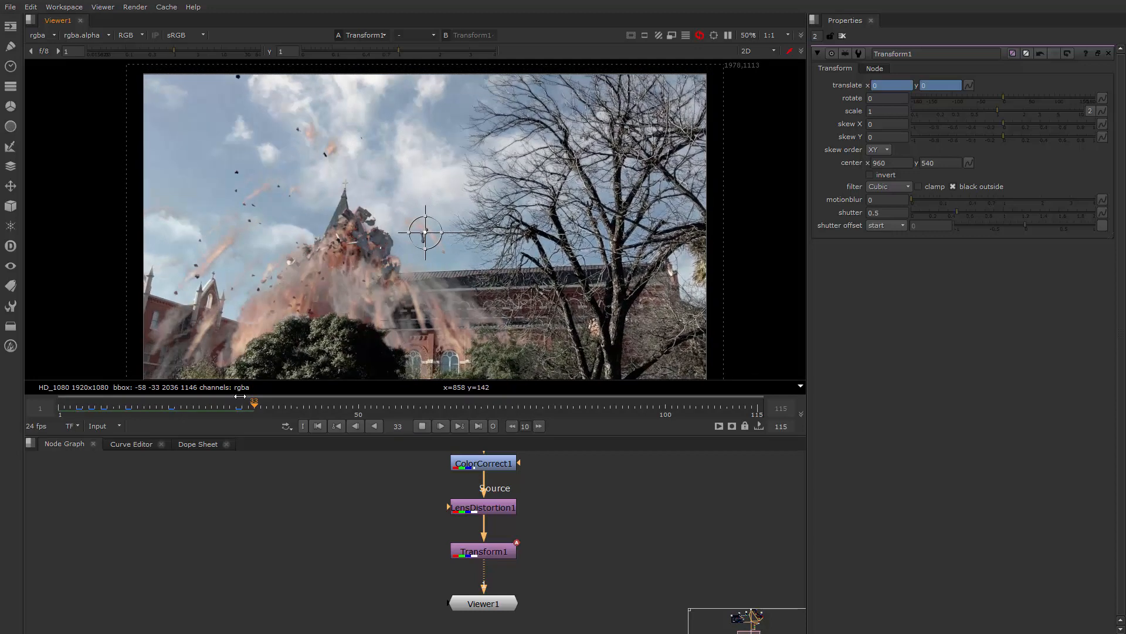
{"action": "left_click_drag", "start_coordinate": [240, 397], "coordinate": [75, 416]}
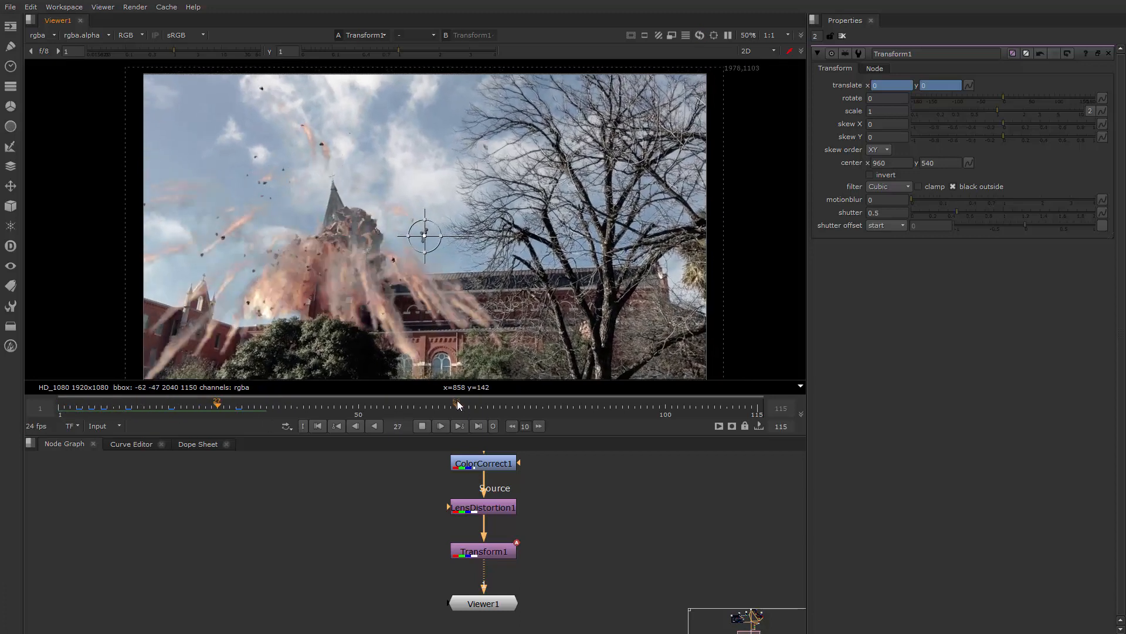
{"action": "left_click", "coordinate": [106, 406]}
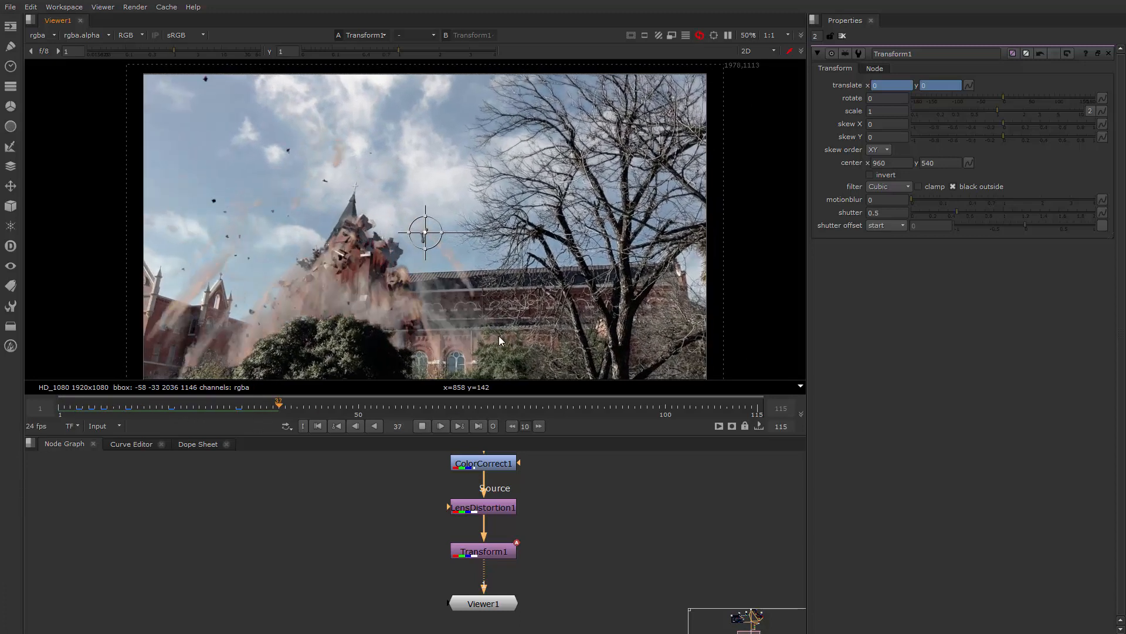
{"action": "scroll", "coordinate": [507, 273], "scroll_direction": "down", "scroll_amount": 2}
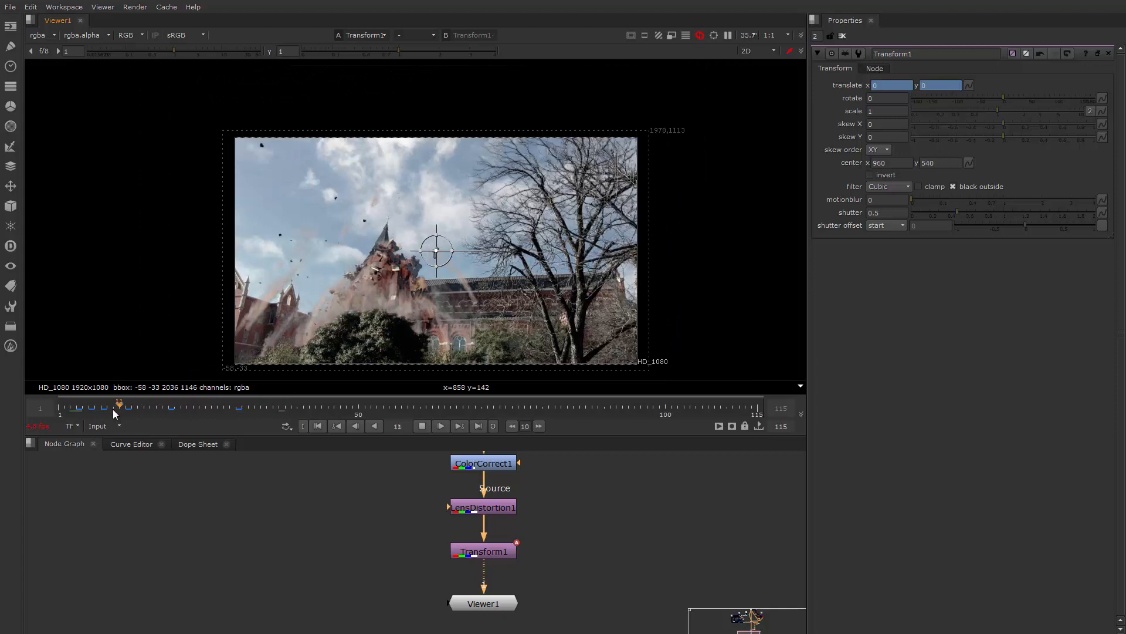
{"action": "mouse_move", "coordinate": [114, 414]}
{"action": "left_mouse_down"}
{"action": "mouse_move", "coordinate": [66, 416]}
{"action": "mouse_move", "coordinate": [134, 411]}
{"action": "mouse_move", "coordinate": [77, 409]}
{"action": "mouse_move", "coordinate": [95, 407]}
{"action": "left_mouse_up"}
{"action": "left_click", "coordinate": [423, 426]}
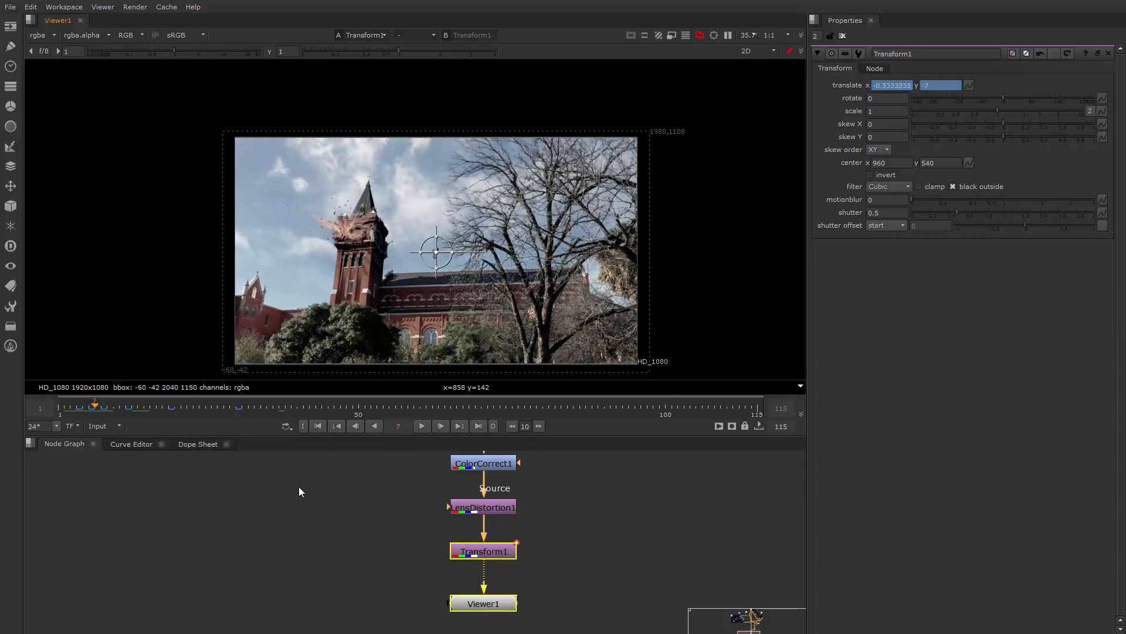
Add a Transform node between LensDistortion1 and Transform1 and scale the picture up to about 1.146
{"action": "left_click_drag", "start_coordinate": [484, 509], "coordinate": [482, 503]}
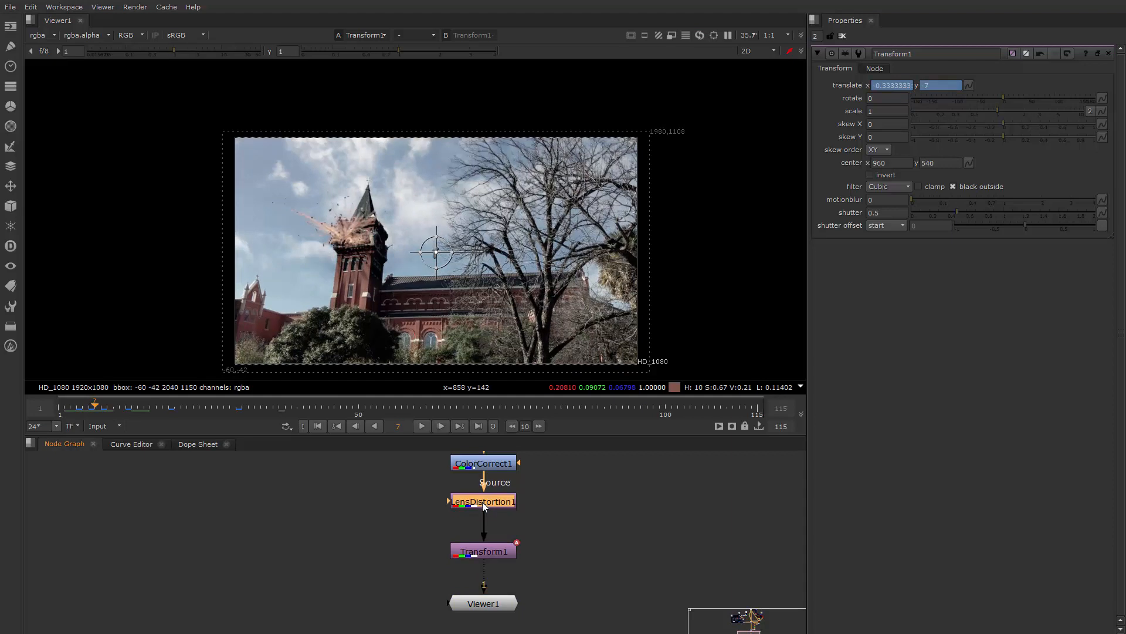
{"action": "key", "text": "t"}
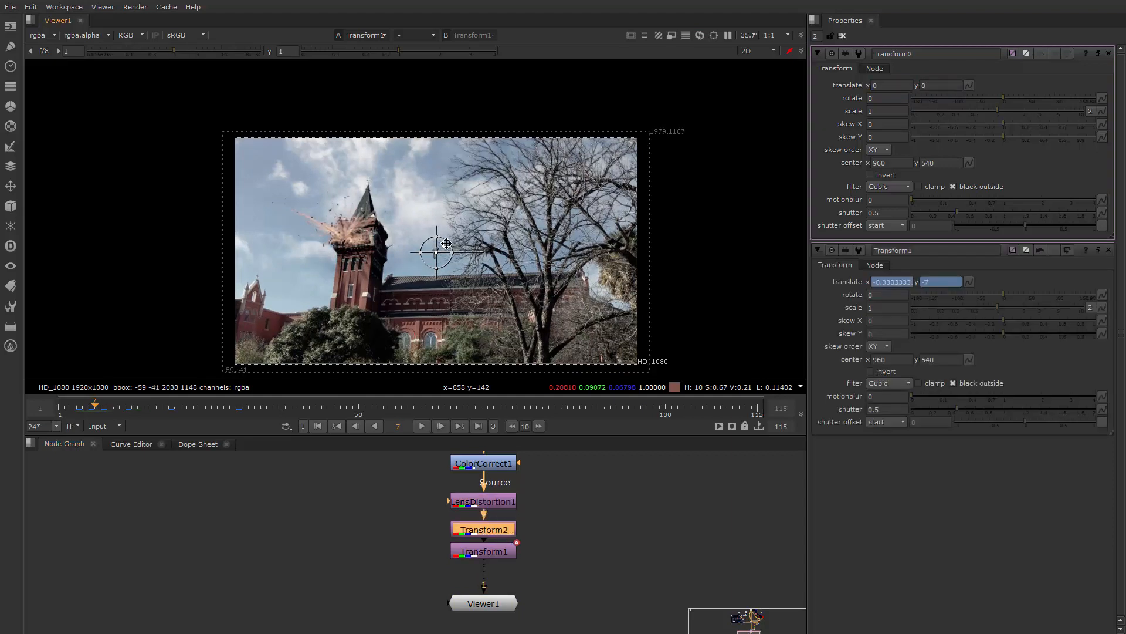
{"action": "left_click_drag", "start_coordinate": [450, 240], "coordinate": [449, 252]}
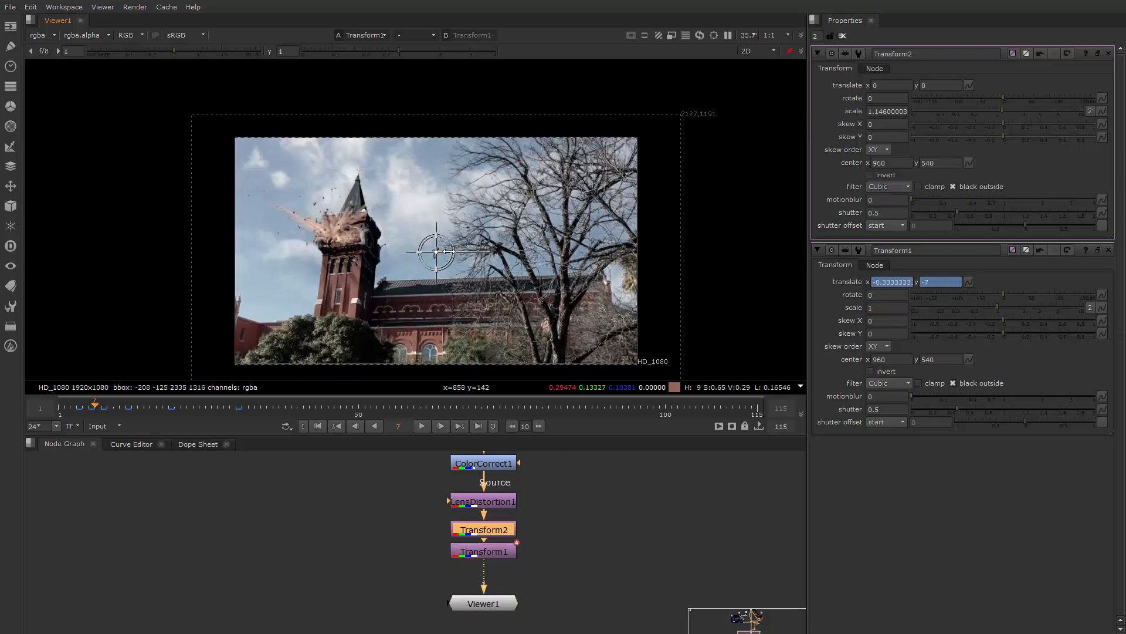
Check the frame edges at frame 10 and set Transform2's scale to 1.1
{"action": "left_click", "coordinate": [492, 551]}
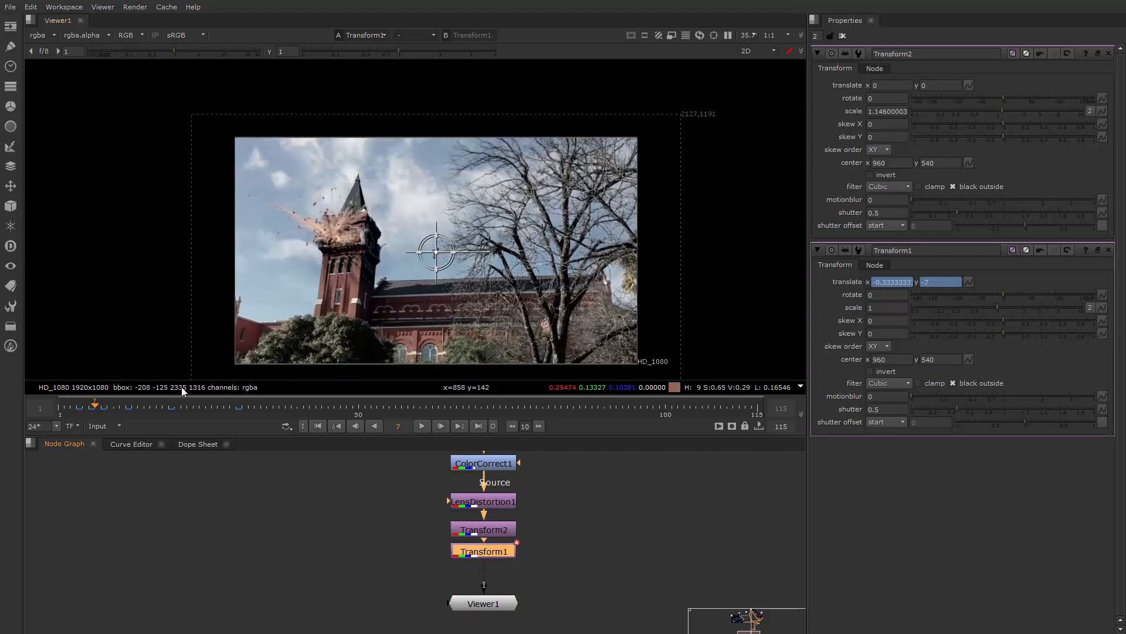
{"action": "mouse_move", "coordinate": [100, 411]}
{"action": "left_mouse_down"}
{"action": "mouse_move", "coordinate": [75, 410]}
{"action": "mouse_move", "coordinate": [114, 410]}
{"action": "left_mouse_up"}
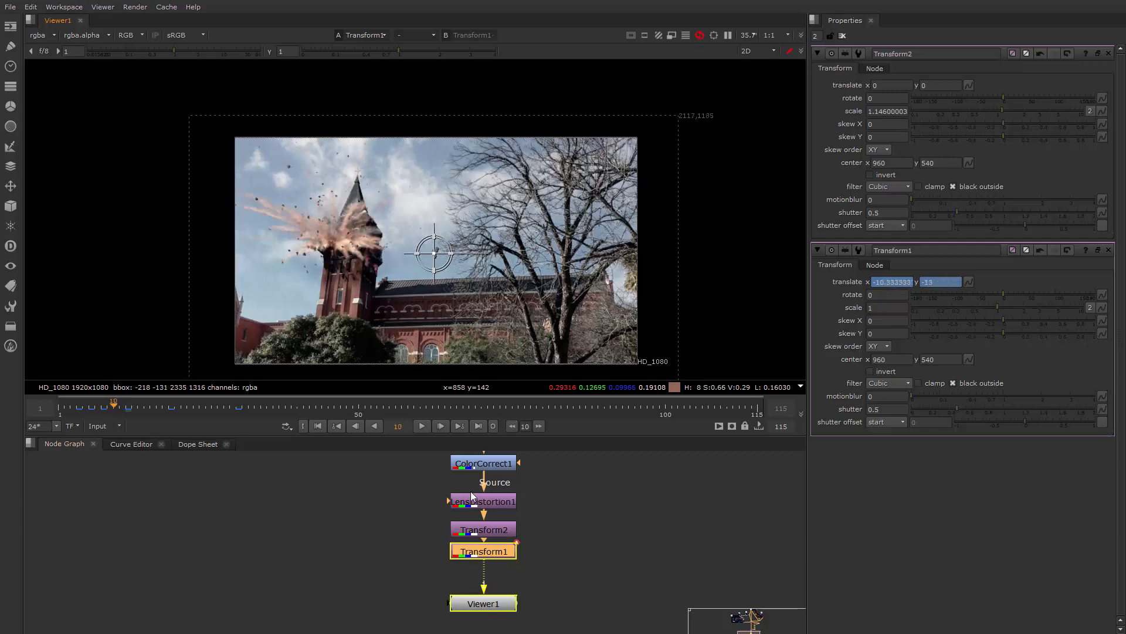
{"action": "left_click", "coordinate": [502, 531]}
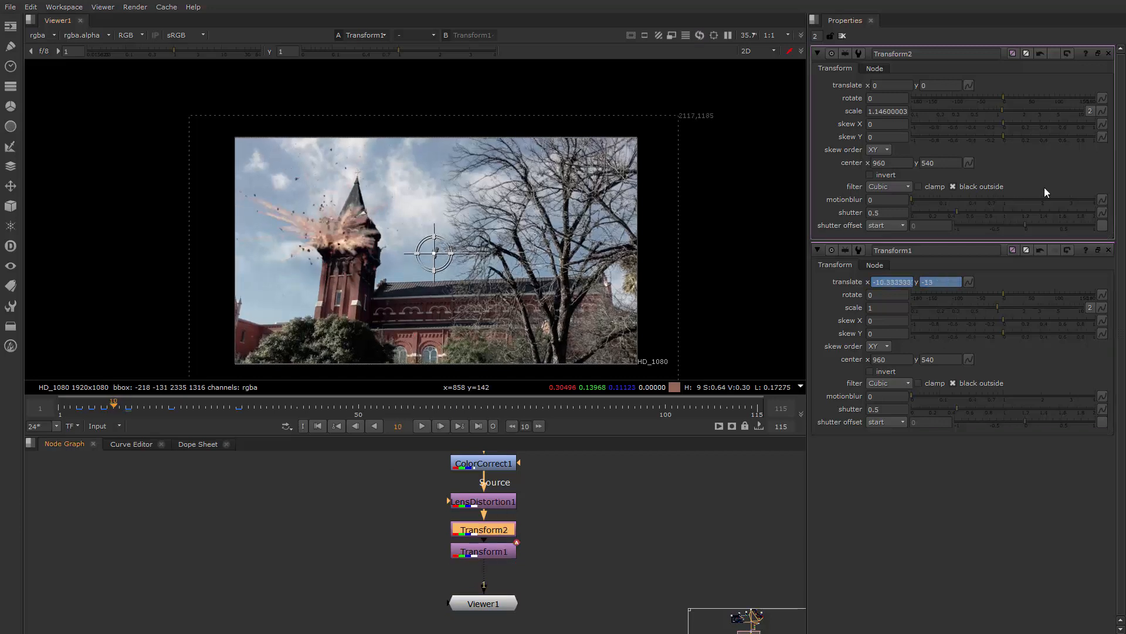
{"action": "left_click", "coordinate": [881, 113]}
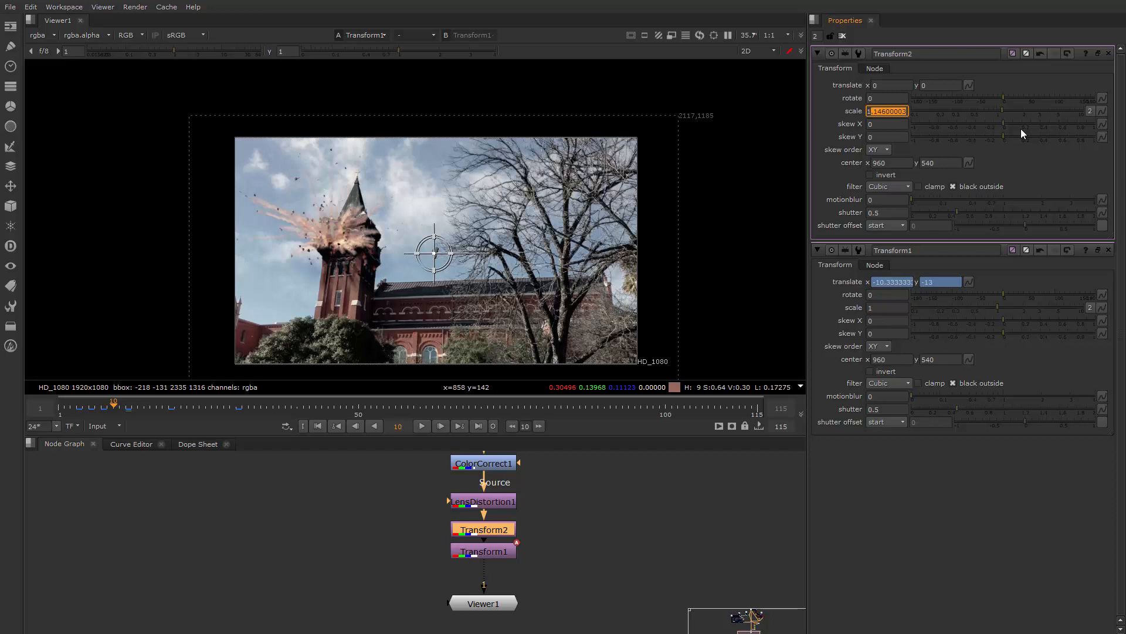
{"action": "type", "text": "1.1"}
{"action": "key", "text": "Return"}
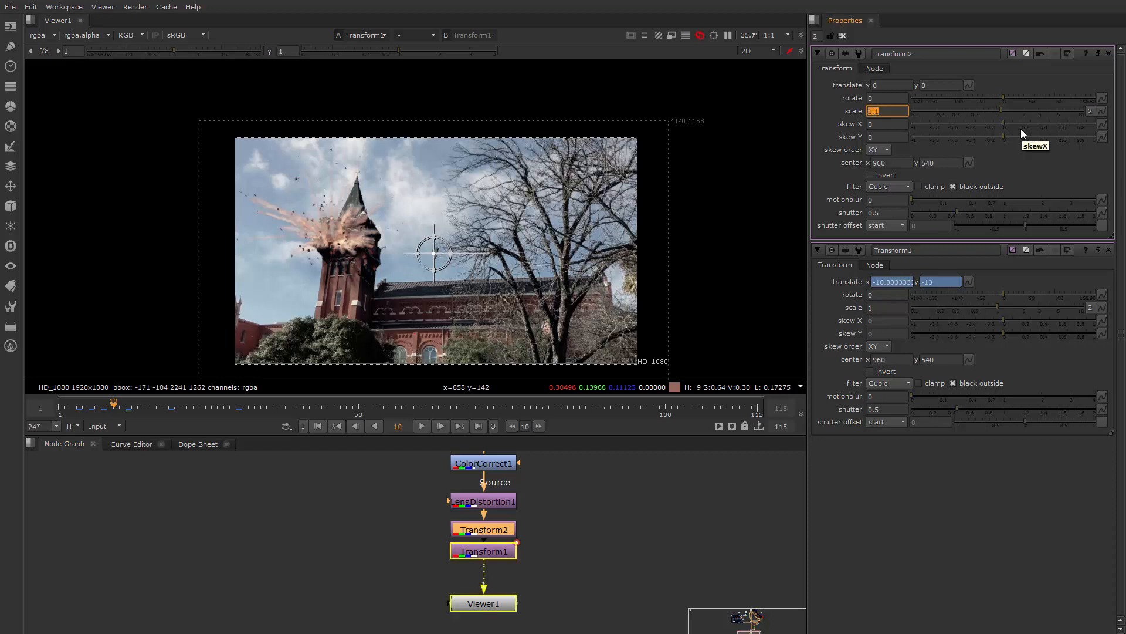
Play the shot from frame 1 to review the frame edges during the shake, and stop at frame 19
{"action": "middle_click_drag", "start_coordinate": [608, 253], "coordinate": [632, 219]}
{"action": "scroll", "coordinate": [631, 219], "scroll_direction": "down", "scroll_amount": 1}
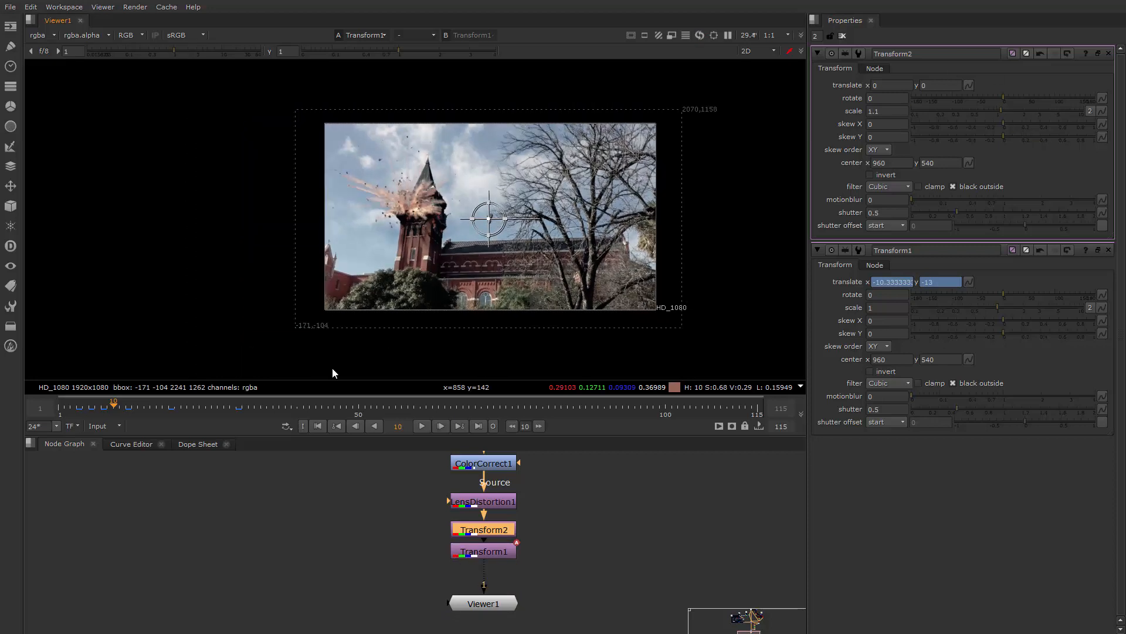
{"action": "left_click_drag", "start_coordinate": [79, 411], "coordinate": [61, 408]}
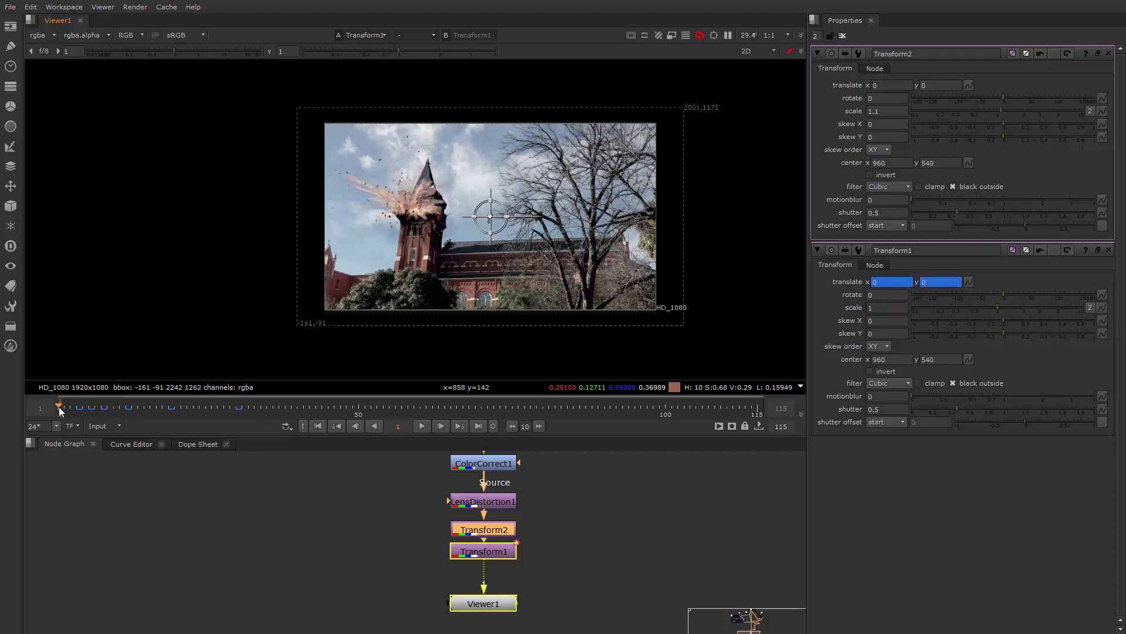
{"action": "left_click", "coordinate": [421, 426]}
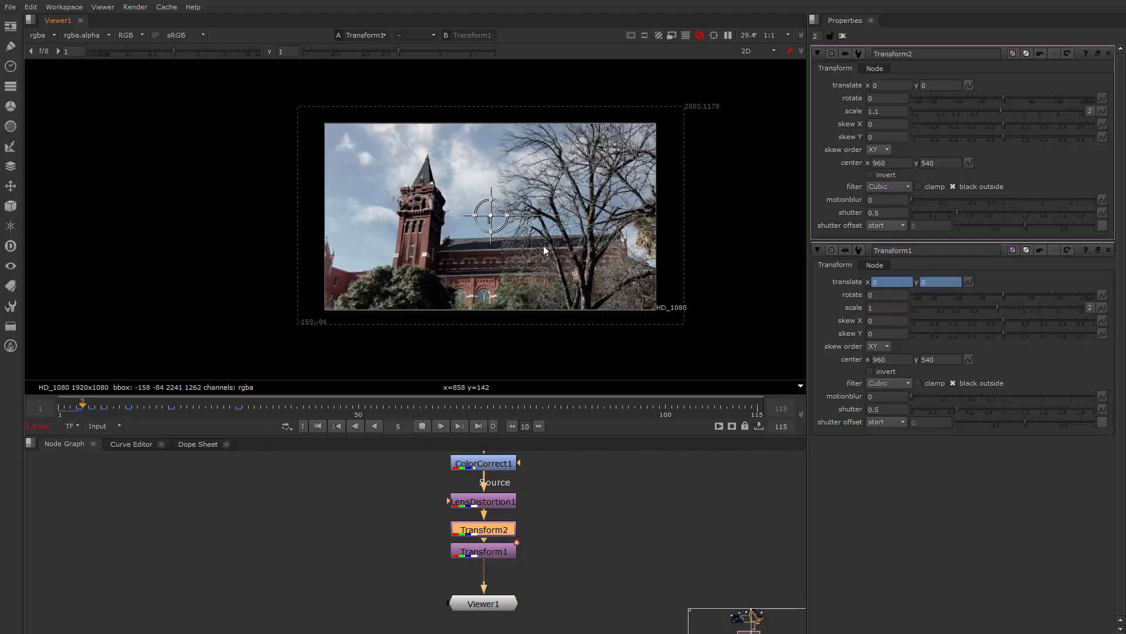
{"action": "scroll", "coordinate": [544, 245], "scroll_direction": "up", "scroll_amount": 2}
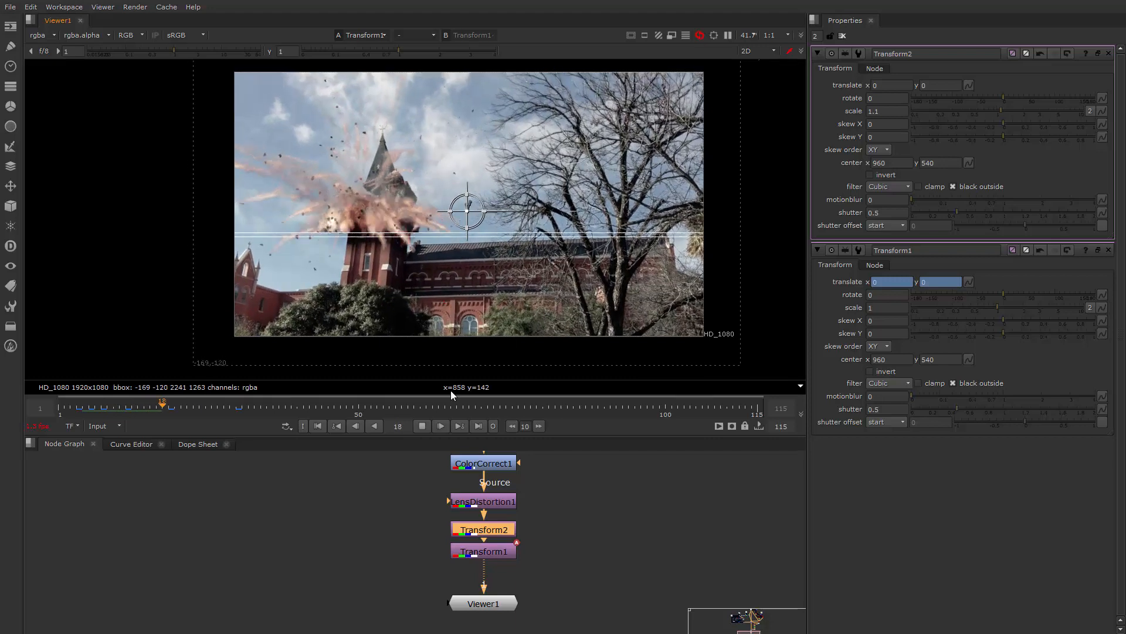
{"action": "left_click", "coordinate": [423, 426]}
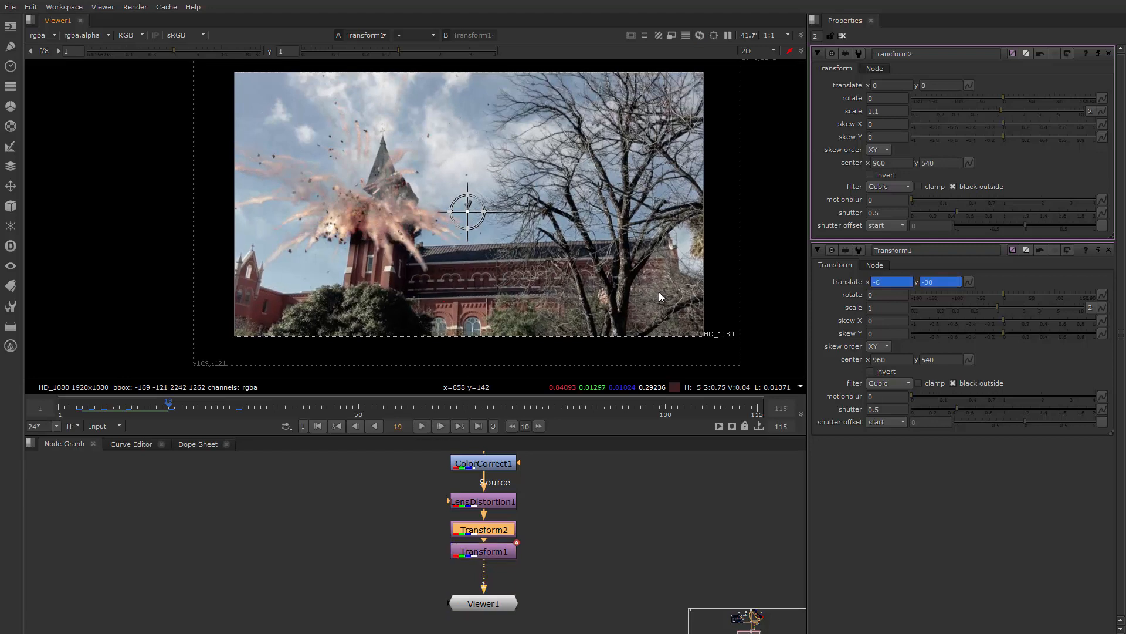
Set Transform2's scale to 1 and check the picture edges at frame 19
{"action": "scroll", "coordinate": [698, 282], "scroll_direction": "down", "scroll_amount": 2}
{"action": "left_click", "coordinate": [887, 110]}
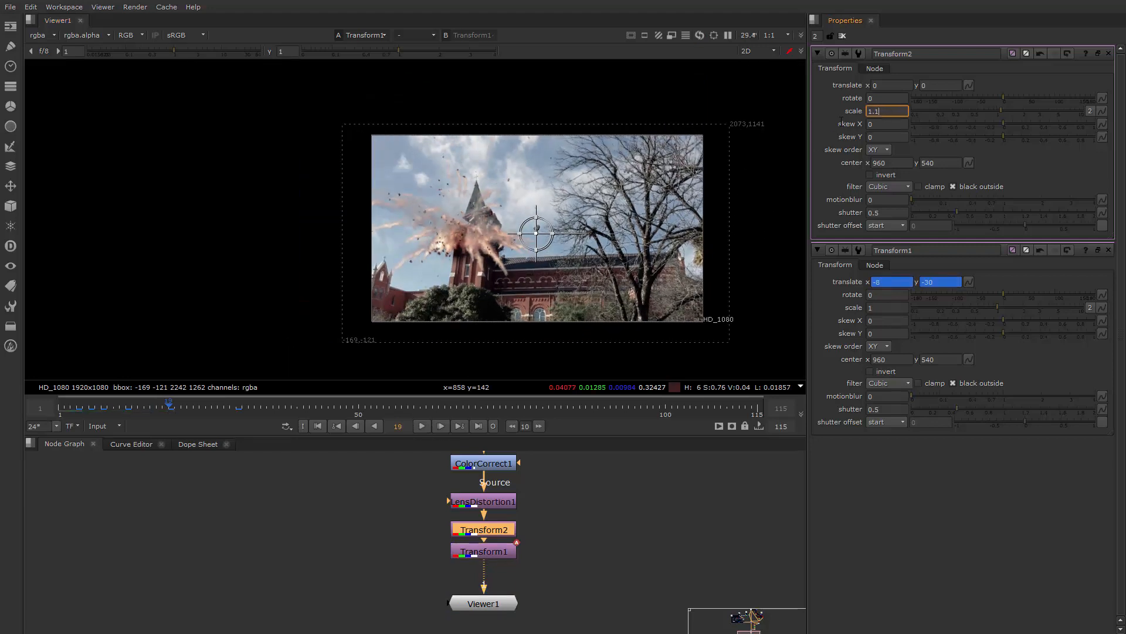
{"action": "type", "text": "1"}
{"action": "key", "text": "Return"}
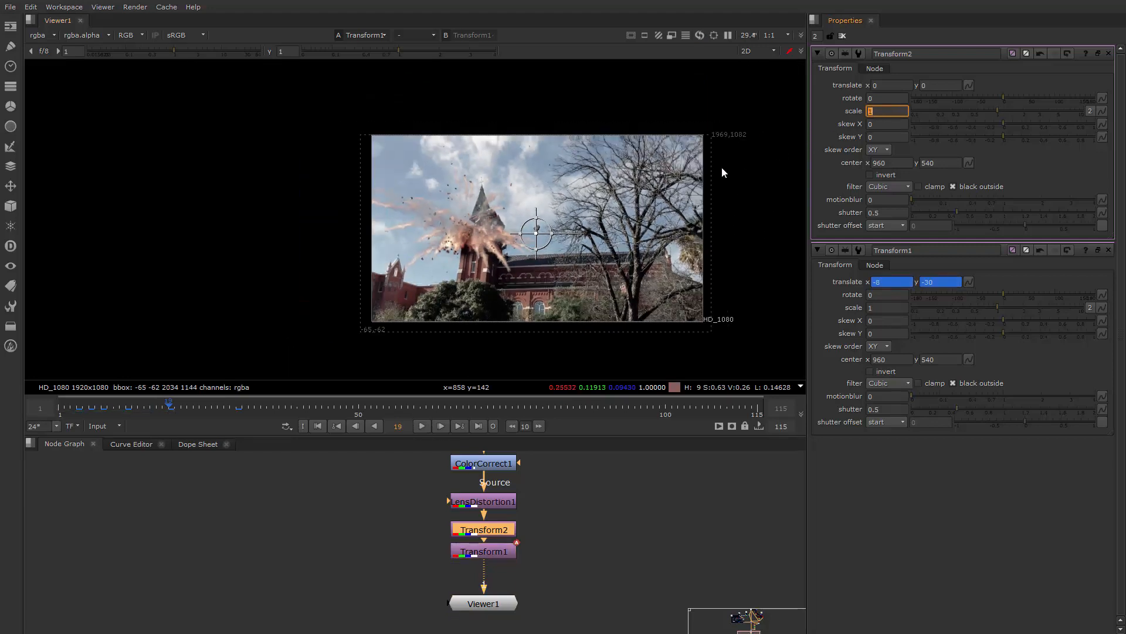
{"action": "scroll", "coordinate": [724, 167], "scroll_direction": "up", "scroll_amount": 1}
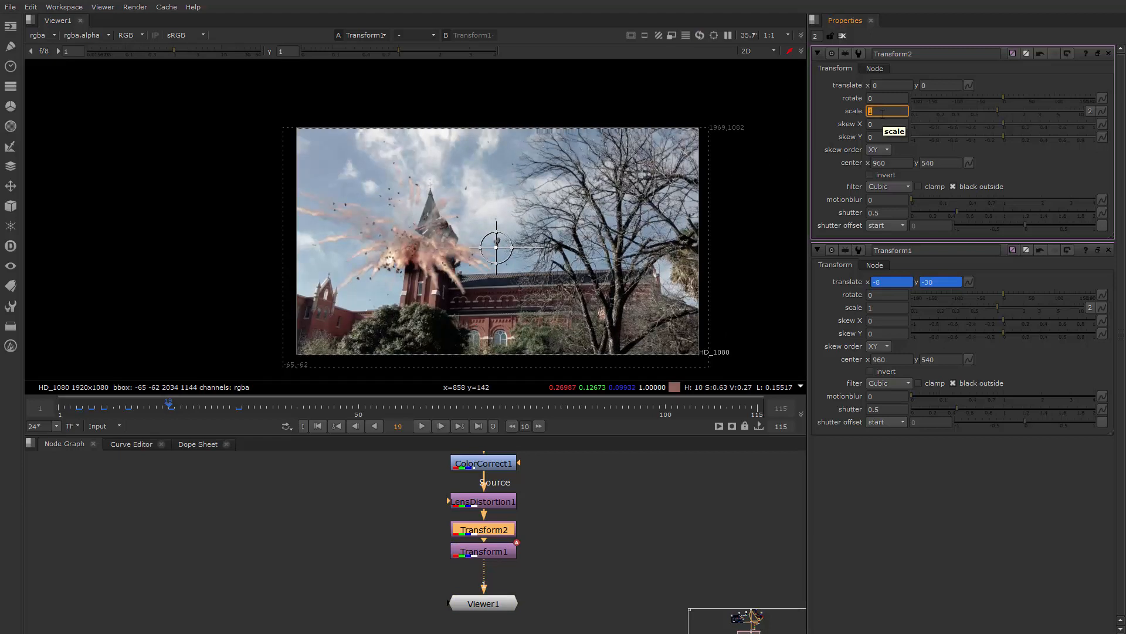
Set Transform2's scale to 1.05
{"action": "type", "text": ".05"}
{"action": "key", "text": "Return"}
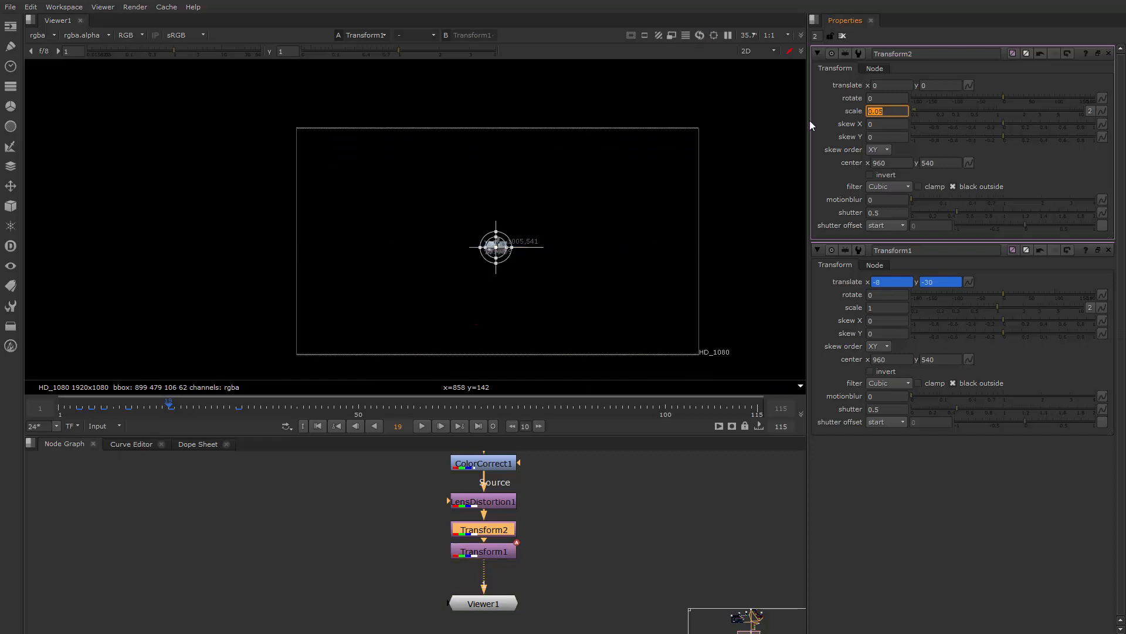
{"action": "type", "text": "1.05"}
{"action": "key", "text": "Return"}
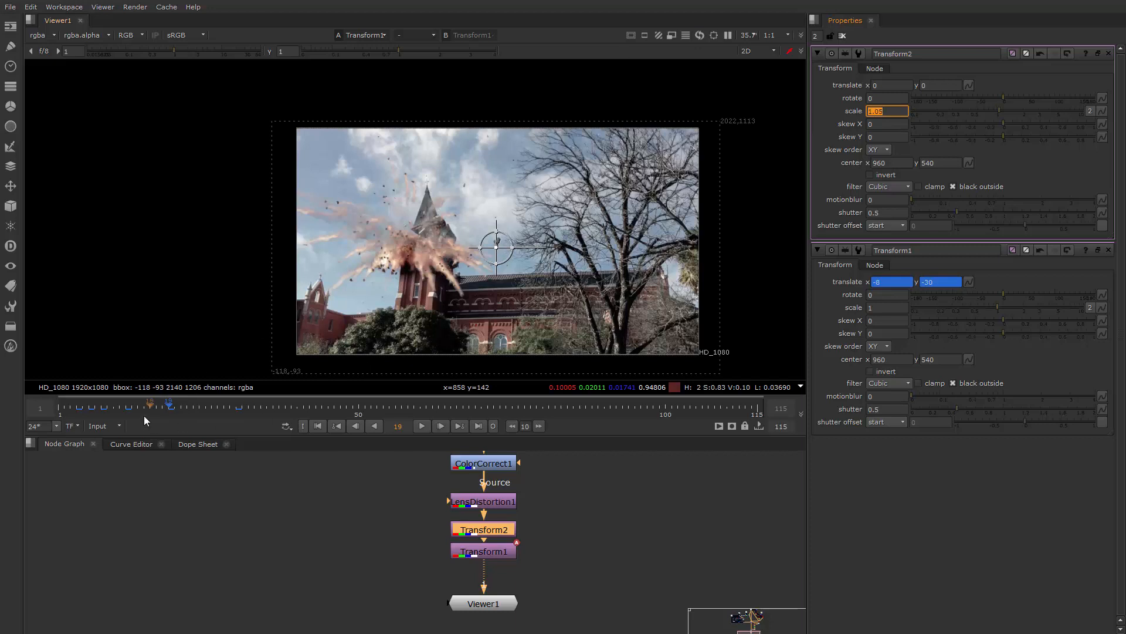
Play the shot from the start to review the camera shake with the reduced scale, and stop at frame 18
{"action": "left_click", "coordinate": [59, 410]}
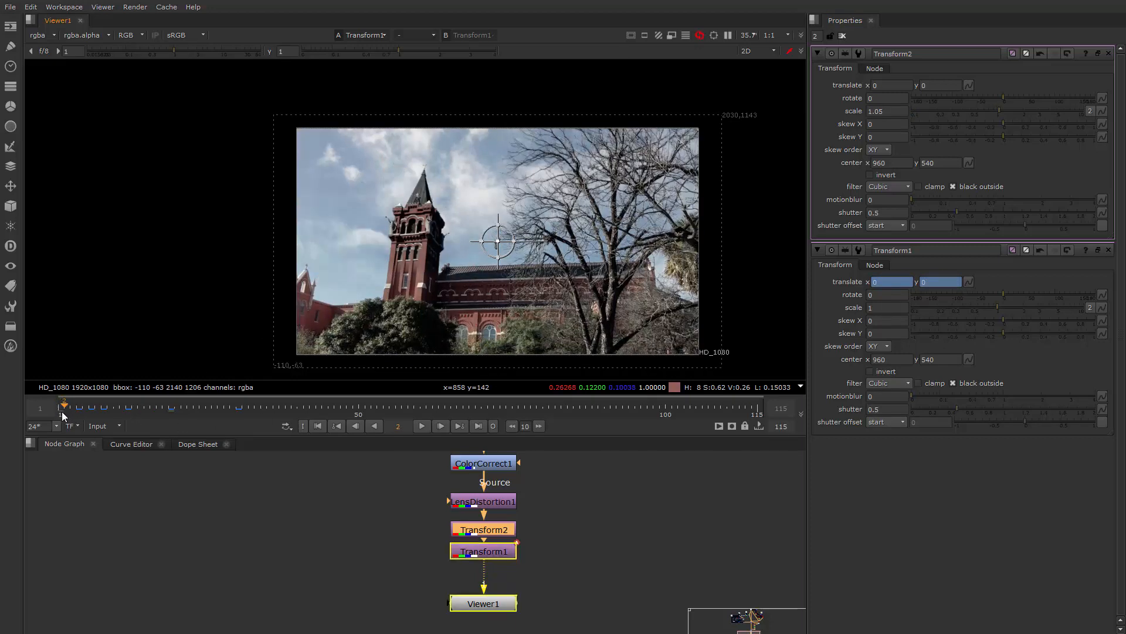
{"action": "left_click", "coordinate": [423, 427]}
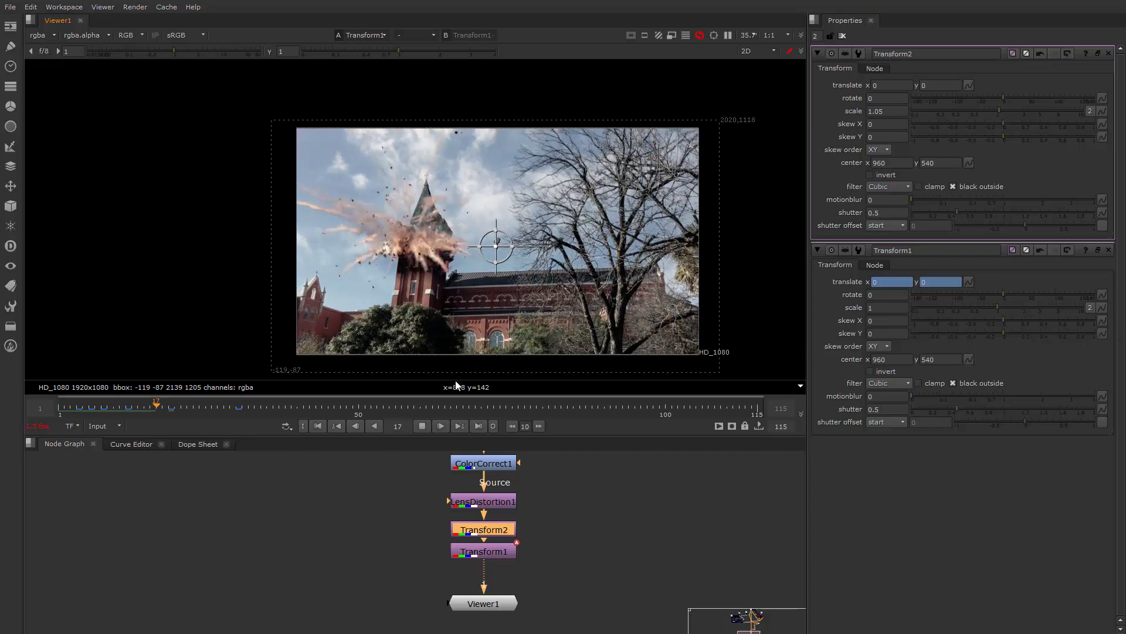
{"action": "left_click", "coordinate": [422, 427]}
Add a MotionBlur3D node between Transform1 and Viewer1
{"action": "middle_click_drag", "start_coordinate": [549, 573], "coordinate": [561, 522]}
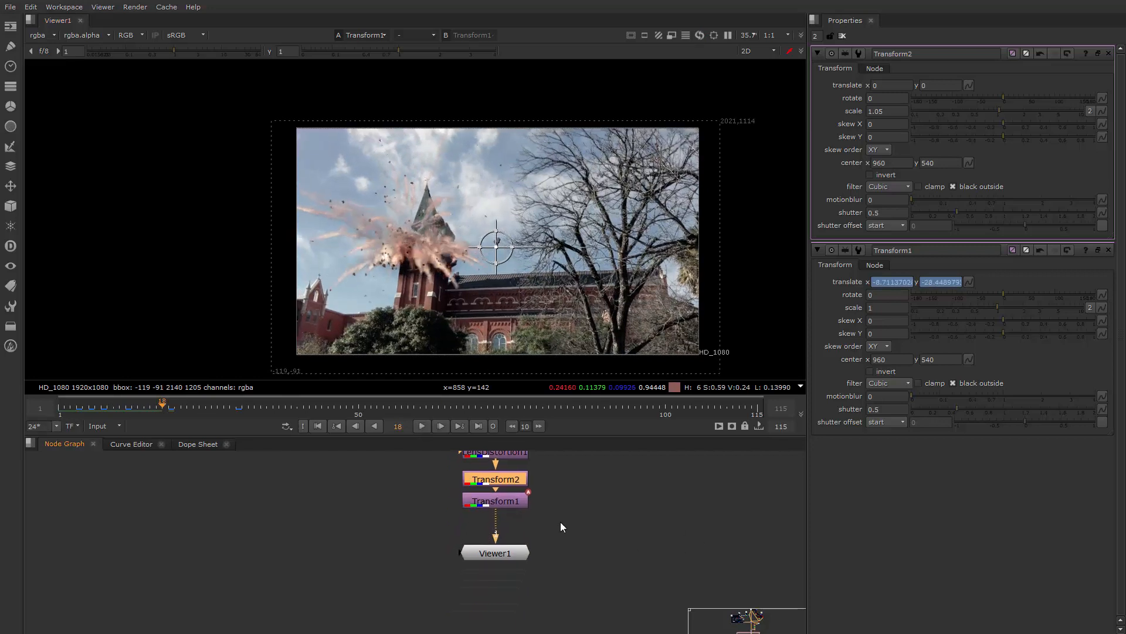
{"action": "left_click", "coordinate": [505, 499]}
{"action": "key", "text": "Tab"}
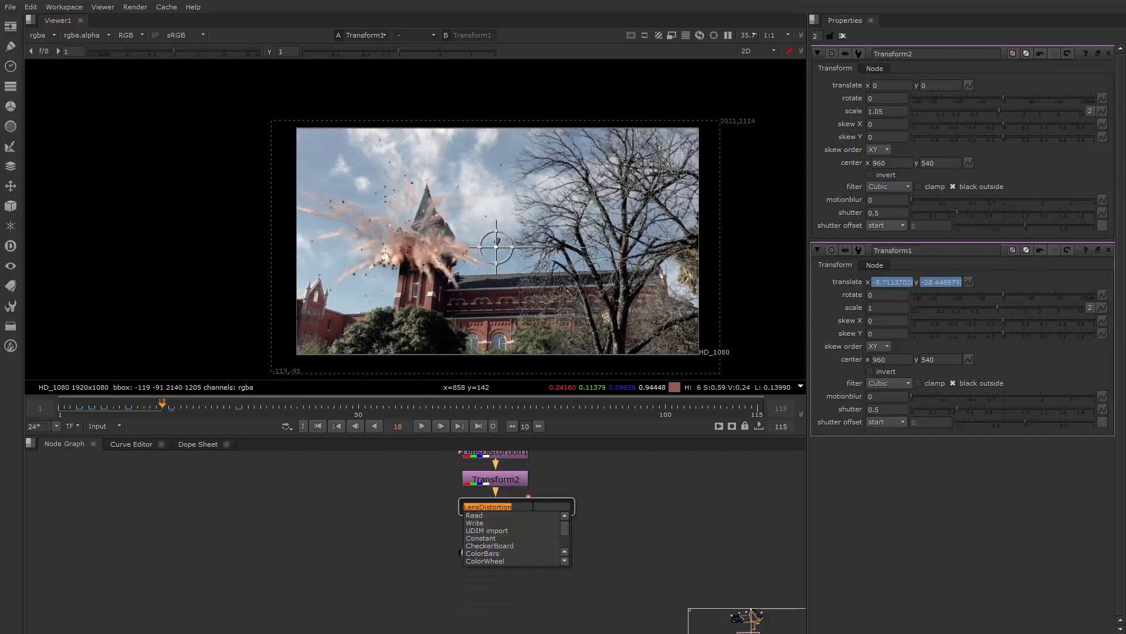
{"action": "type", "text": "MotionBlur"}
{"action": "key", "text": "Down"}
{"action": "key", "text": "Down"}
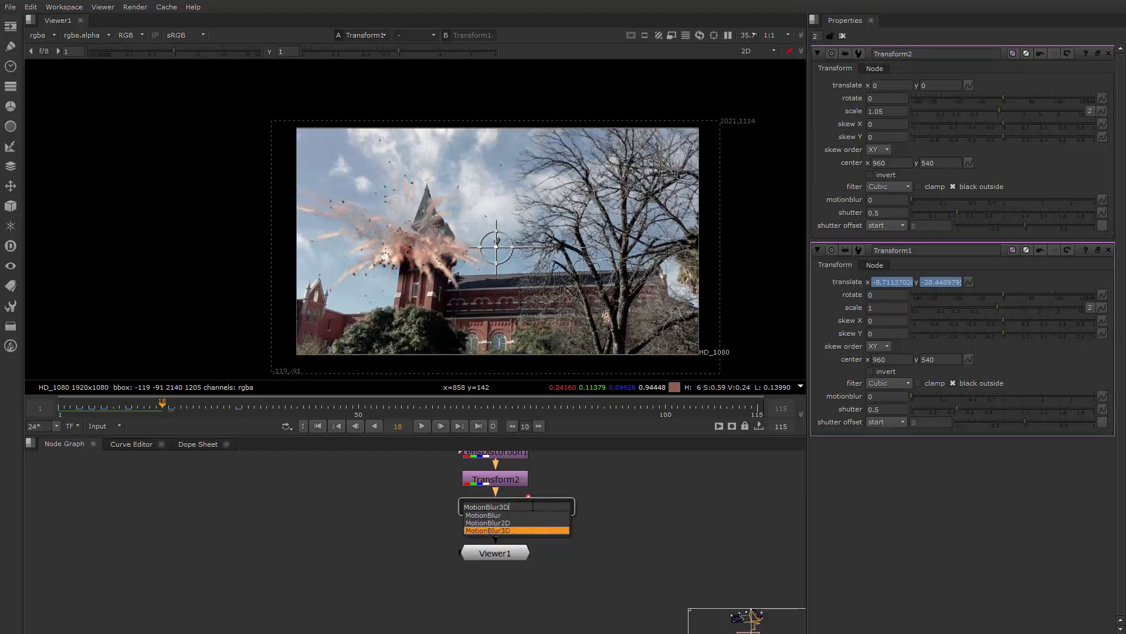
{"action": "key", "text": "Return"}
Space out MotionBlur3D1 and Viewer1 below Transform1 in the node graph
{"action": "left_click_drag", "start_coordinate": [506, 556], "coordinate": [505, 579]}
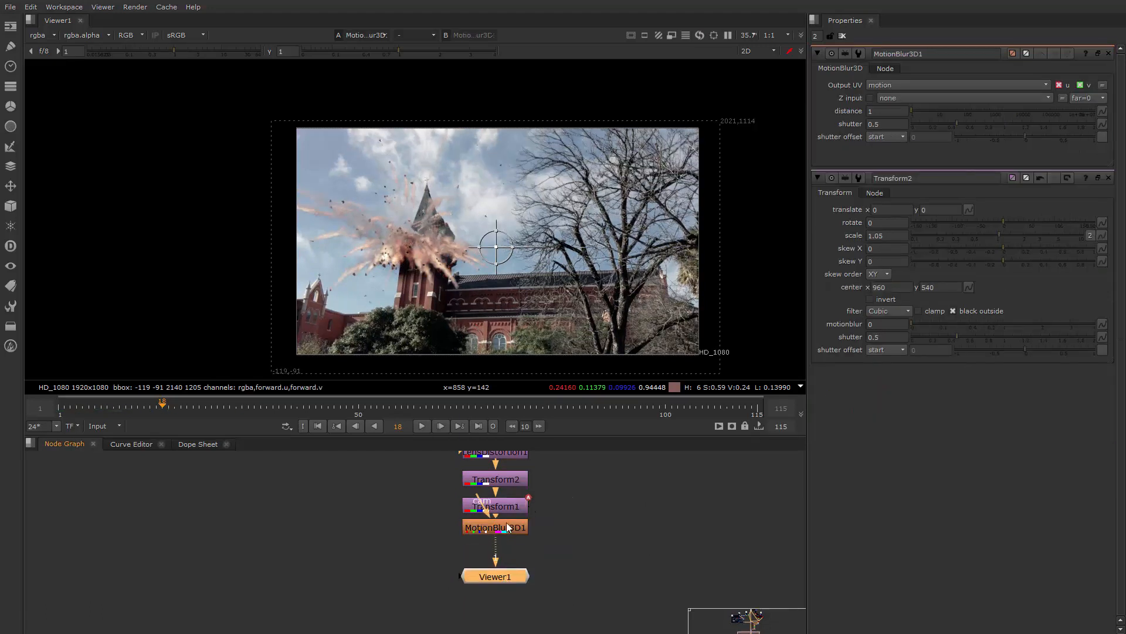
{"action": "left_click_drag", "start_coordinate": [504, 528], "coordinate": [501, 583]}
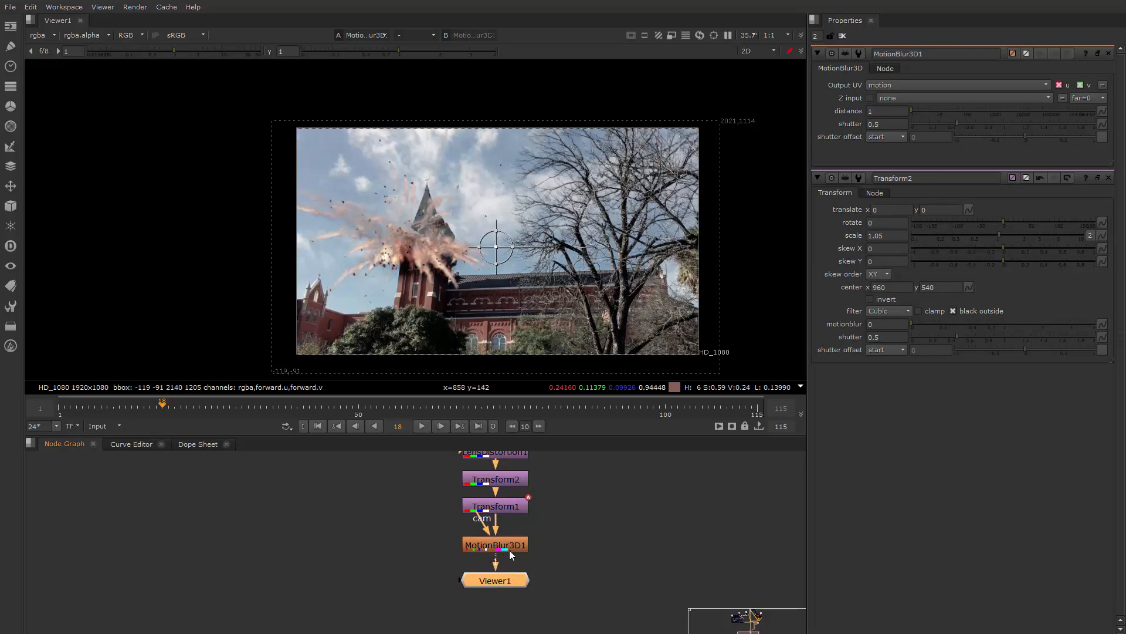
{"action": "left_click", "coordinate": [511, 547]}
{"action": "middle_click_drag", "start_coordinate": [586, 533], "coordinate": [587, 569]}
{"action": "scroll", "coordinate": [586, 569], "scroll_direction": "down", "scroll_amount": 1}
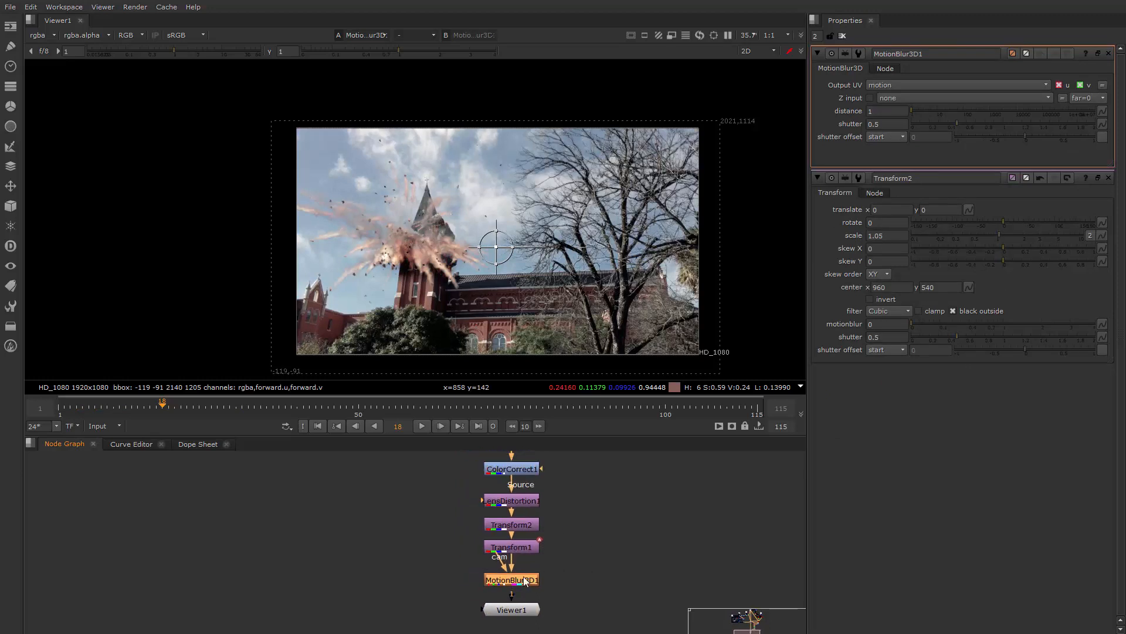
{"action": "scroll", "coordinate": [578, 548], "scroll_direction": "up", "scroll_amount": 1}
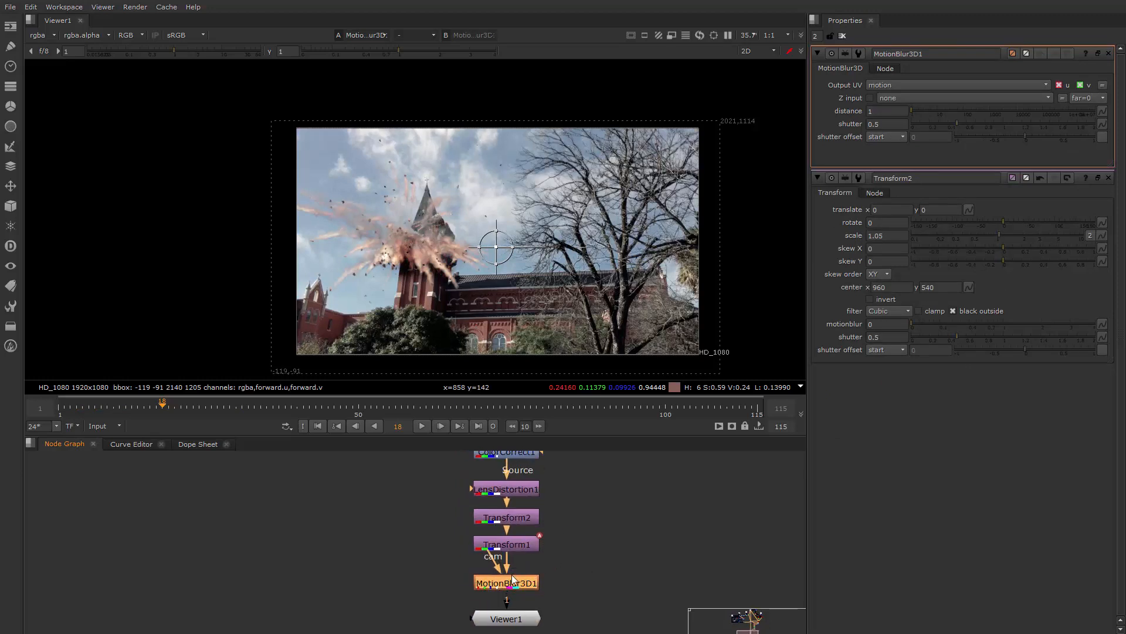
{"action": "middle_click_drag", "start_coordinate": [593, 558], "coordinate": [636, 509]}
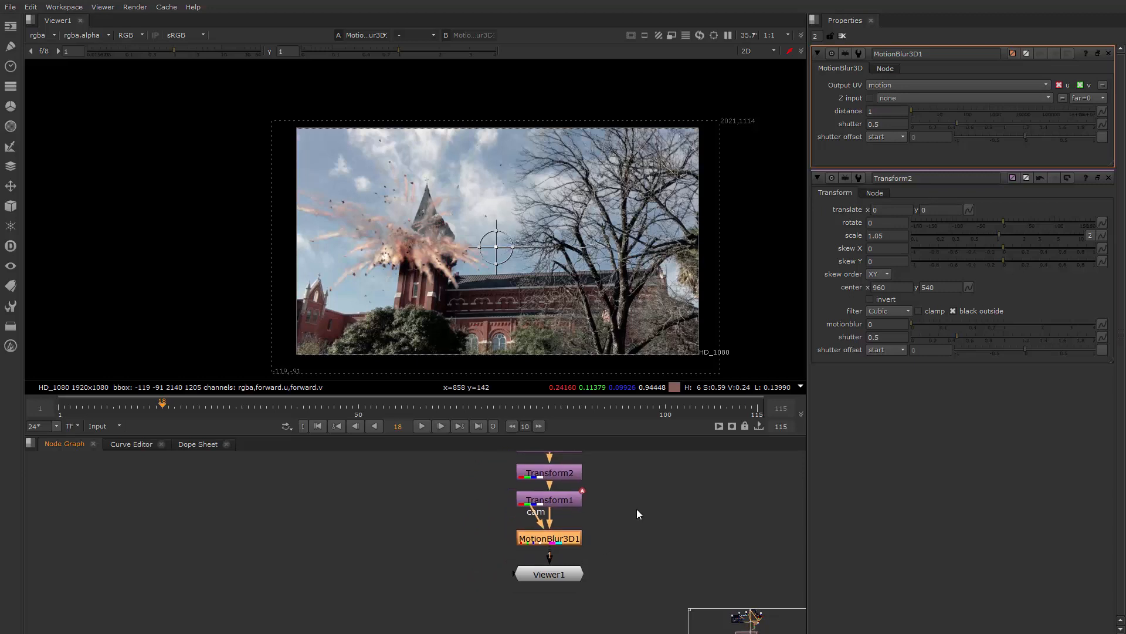
Play from frame 18 to examine the motion blur up close around the tower, and stop at frame 25
{"action": "scroll", "coordinate": [419, 274], "scroll_direction": "up", "scroll_amount": 4}
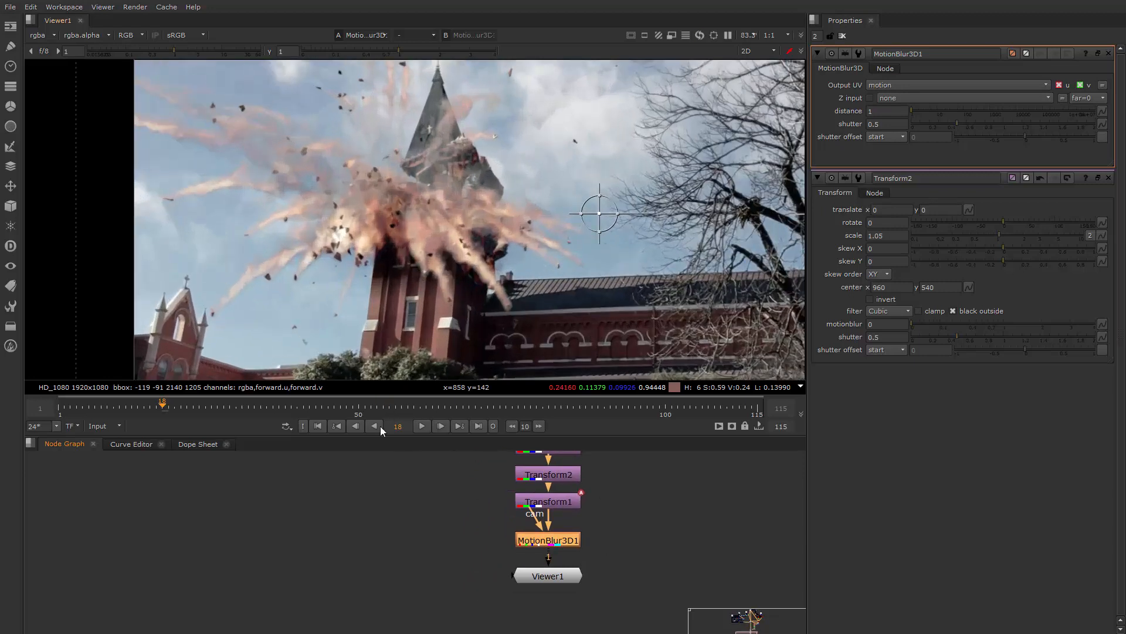
{"action": "left_click", "coordinate": [418, 425]}
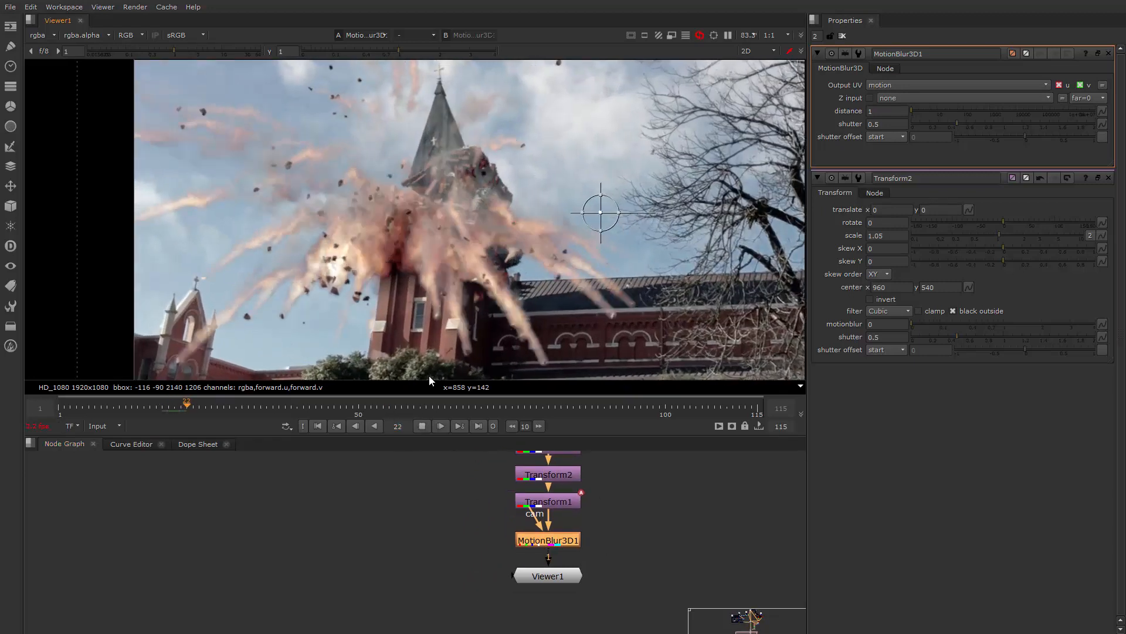
{"action": "left_click", "coordinate": [417, 427]}
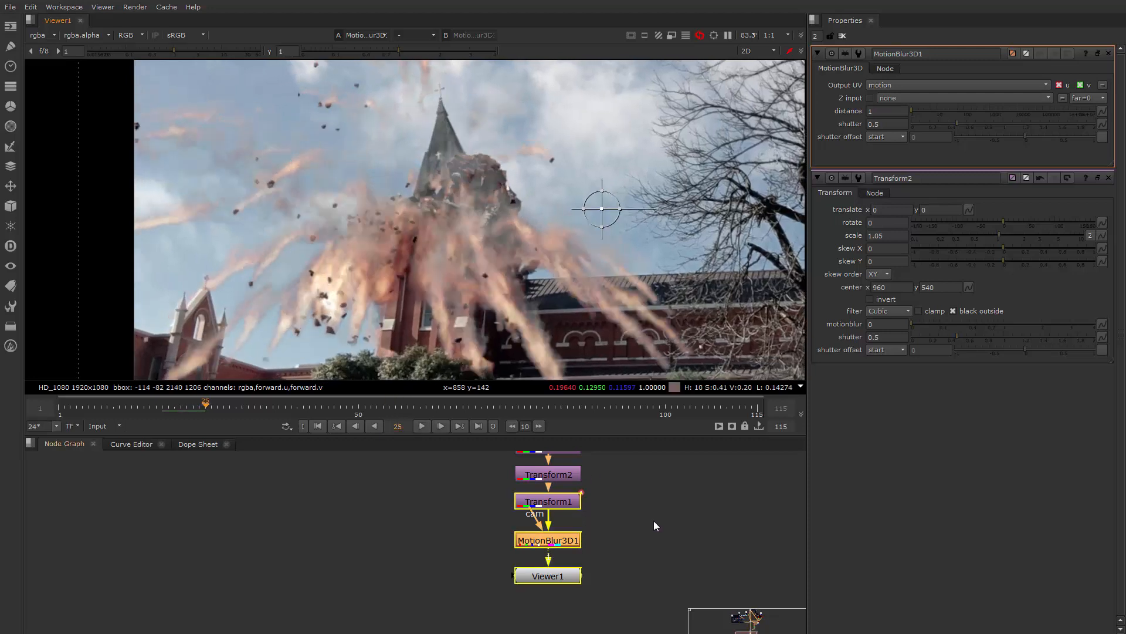
Connect MotionBlur3D1's cam input to the red camera node and route the connection around the other nodes with a Dot
{"action": "left_click", "coordinate": [654, 521]}
{"action": "middle_click_drag", "start_coordinate": [654, 521], "coordinate": [643, 539]}
{"action": "scroll", "coordinate": [636, 544], "scroll_direction": "down", "scroll_amount": 2}
{"action": "scroll", "coordinate": [598, 541], "scroll_direction": "up", "scroll_amount": 1}
{"action": "left_click_drag", "start_coordinate": [543, 535], "coordinate": [693, 513]}
{"action": "middle_click_drag", "start_coordinate": [693, 513], "coordinate": [488, 559]}
{"action": "left_click_drag", "start_coordinate": [488, 559], "coordinate": [720, 510]}
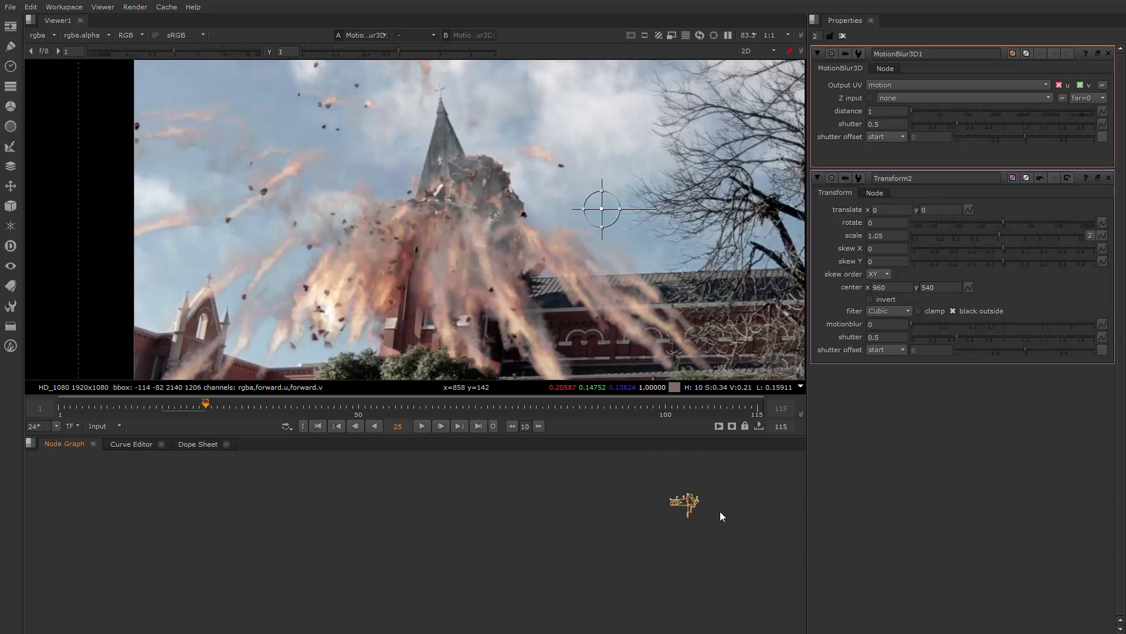
{"action": "scroll", "coordinate": [691, 508], "scroll_direction": "up", "scroll_amount": 6}
{"action": "scroll", "coordinate": [625, 470], "scroll_direction": "up", "scroll_amount": 3}
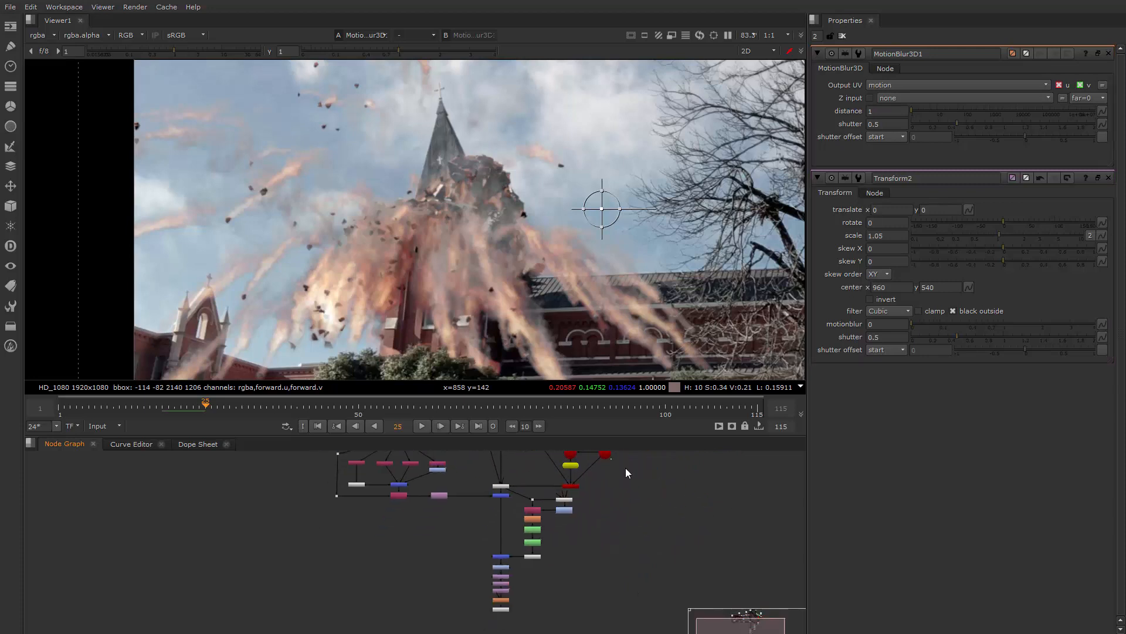
{"action": "left_click_drag", "start_coordinate": [497, 590], "coordinate": [606, 456]}
{"action": "left_click_drag", "start_coordinate": [551, 529], "coordinate": [600, 601], "text": "ctrl"}
Play on to frame 31 to review the camera-based blur, and delete the MotionBlur3D1 node
{"action": "left_click", "coordinate": [421, 426]}
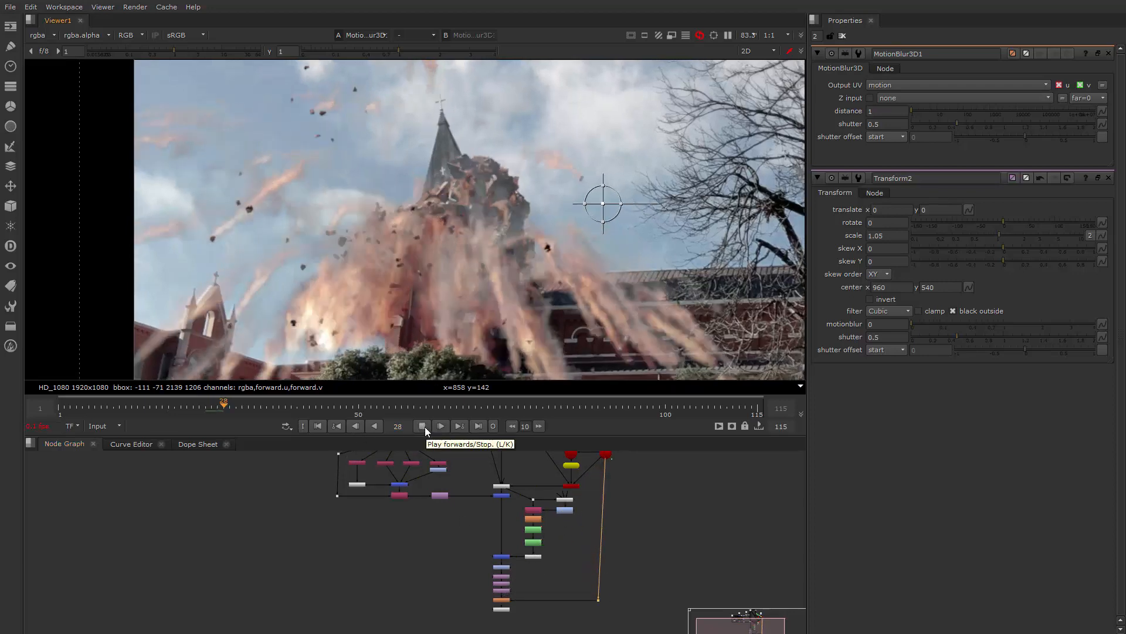
{"action": "left_click", "coordinate": [422, 426]}
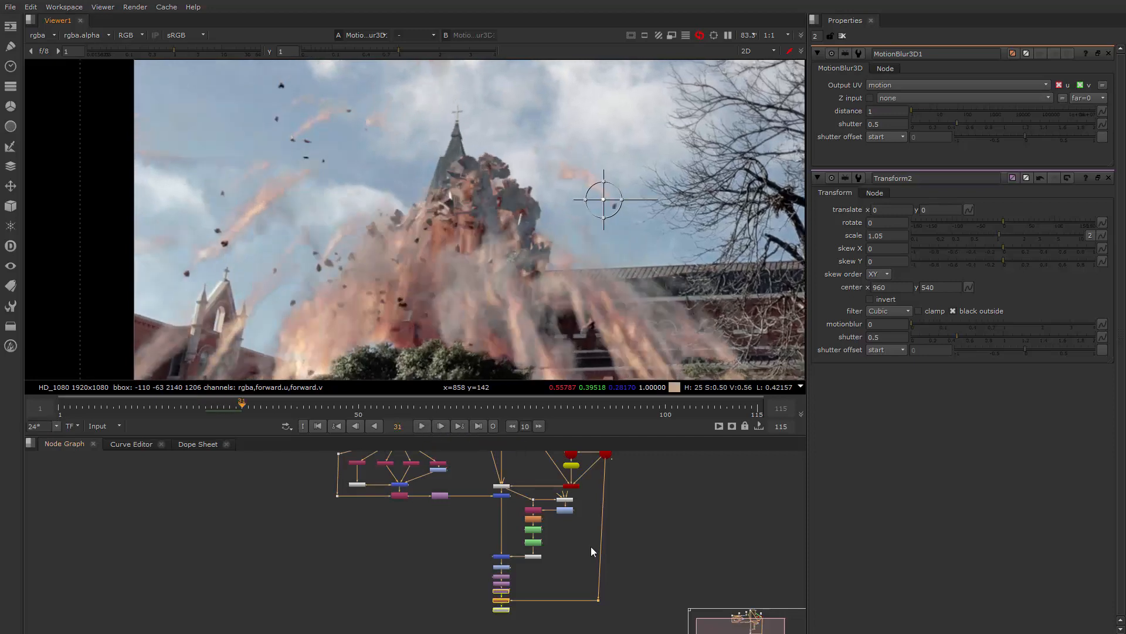
{"action": "left_click", "coordinate": [574, 604]}
{"action": "scroll", "coordinate": [551, 603], "scroll_direction": "up", "scroll_amount": 3}
{"action": "left_click", "coordinate": [477, 598]}
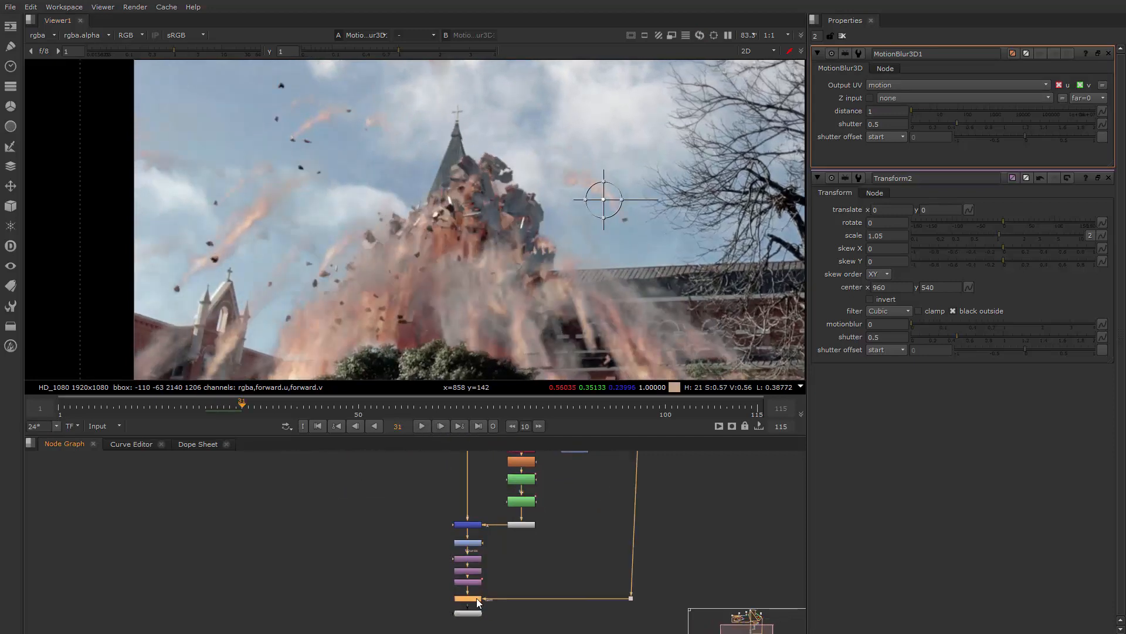
{"action": "key", "text": "Delete"}
Add a MotionBlur node and insert it between Transform1 and Viewer1
{"action": "scroll", "coordinate": [528, 578], "scroll_direction": "up", "scroll_amount": 3}
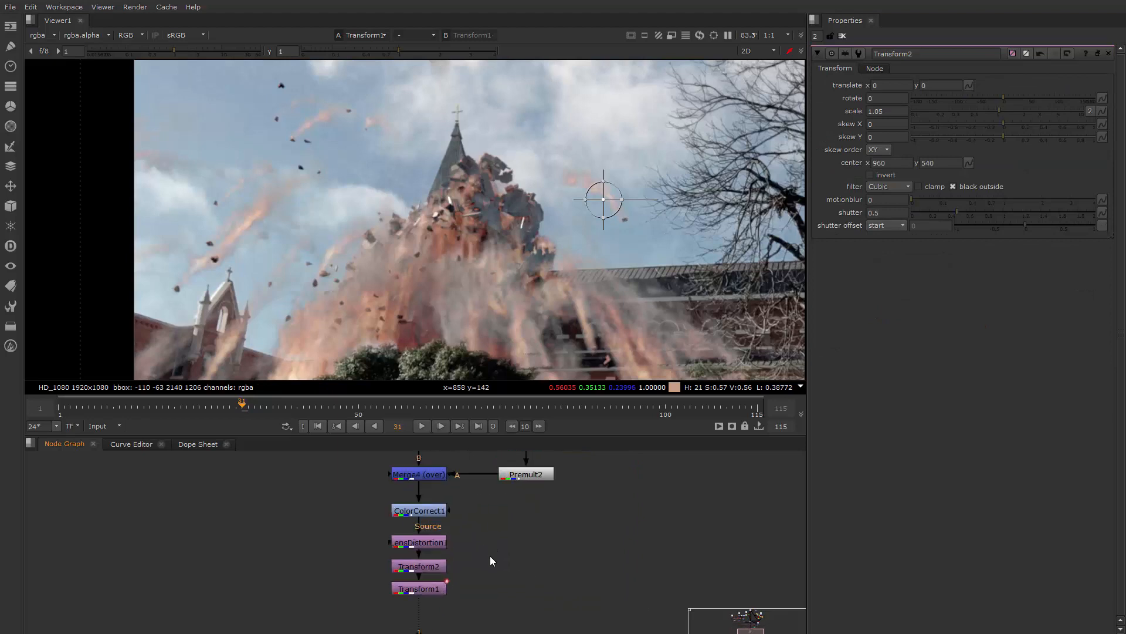
{"action": "middle_click_drag", "start_coordinate": [490, 556], "coordinate": [547, 524]}
{"action": "key", "text": "Tab"}
{"action": "type", "text": "moti"}
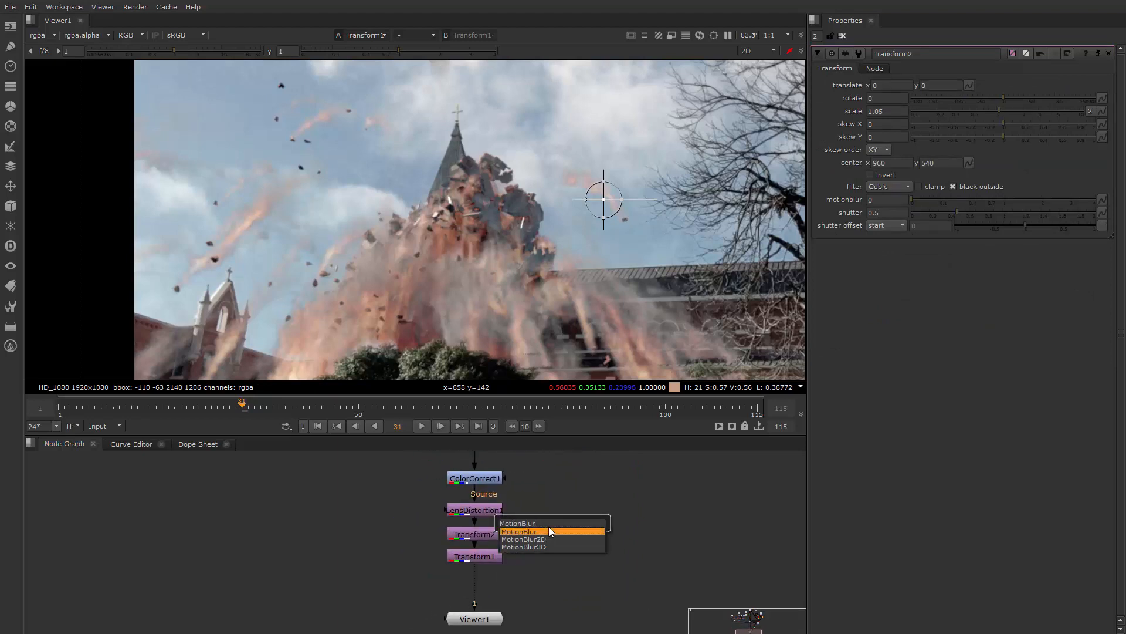
{"action": "left_click", "coordinate": [551, 531]}
{"action": "left_click_drag", "start_coordinate": [564, 522], "coordinate": [489, 591]}
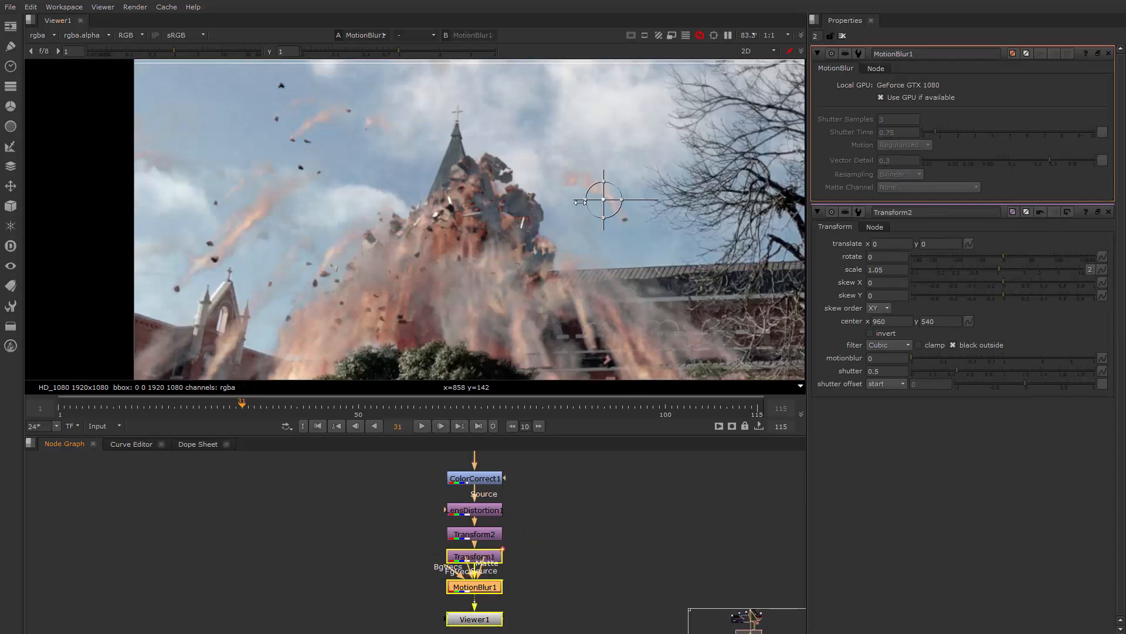
Examine the whole picture with the new motion blur at frame 31 and return to frame 1
{"action": "scroll", "coordinate": [550, 259], "scroll_direction": "down", "scroll_amount": 2}
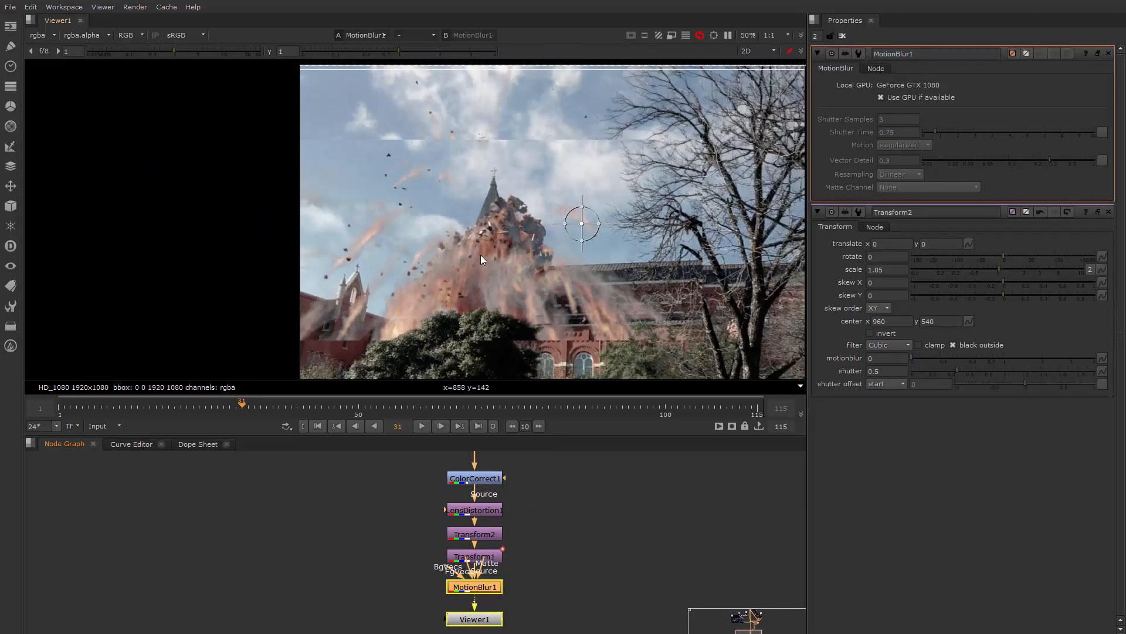
{"action": "scroll", "coordinate": [558, 287], "scroll_direction": "down", "scroll_amount": 3}
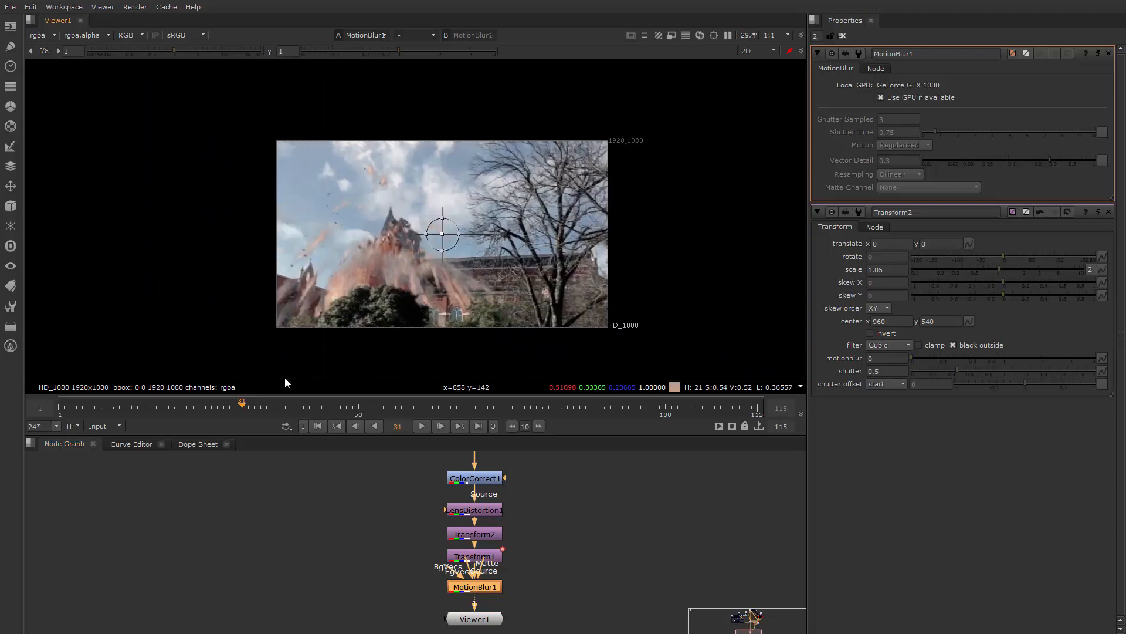
{"action": "left_click", "coordinate": [63, 406]}
{"action": "left_click_drag", "start_coordinate": [64, 406], "coordinate": [59, 406]}
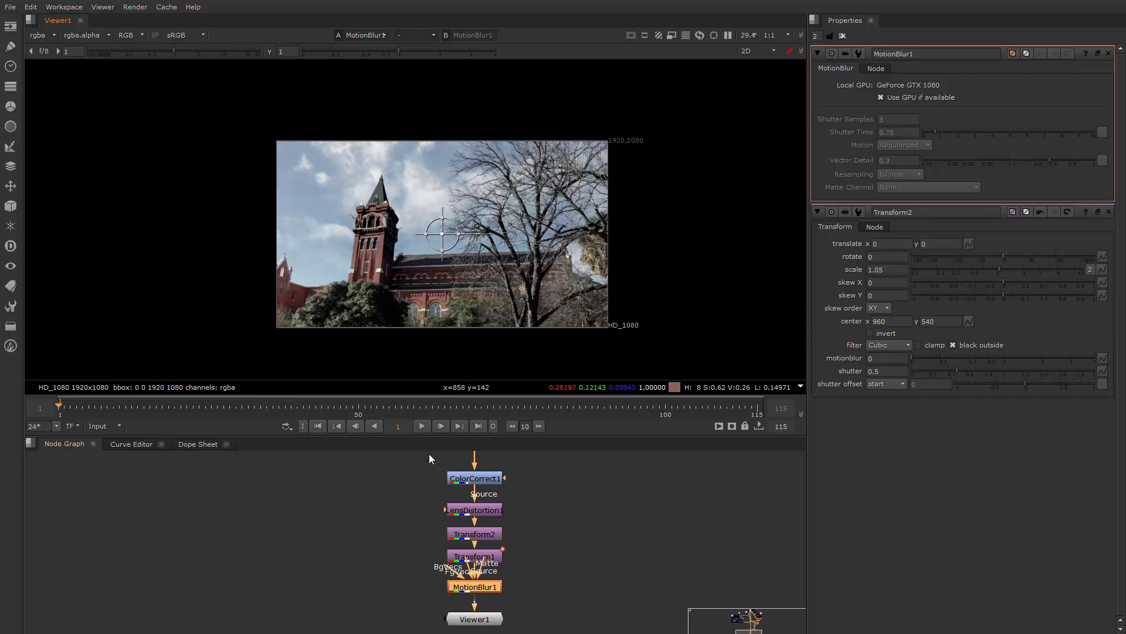
Move Viewer1 further down to leave a gap below MotionBlur1
{"action": "middle_click_drag", "start_coordinate": [548, 565], "coordinate": [589, 475]}
{"action": "left_click_drag", "start_coordinate": [533, 534], "coordinate": [534, 568]}
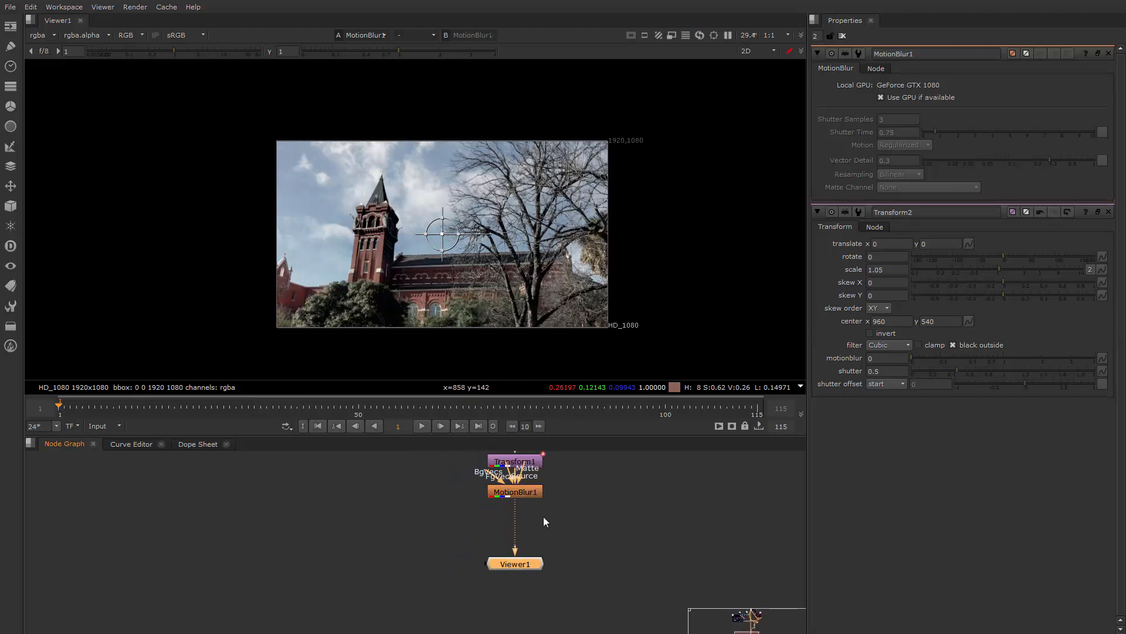
Place MotionBlur1 just below Transform1 and move Viewer1 further down to leave room between them
{"action": "left_click", "coordinate": [533, 501]}
{"action": "left_click_drag", "start_coordinate": [533, 501], "coordinate": [535, 532]}
{"action": "middle_click_drag", "start_coordinate": [575, 513], "coordinate": [557, 535]}
{"action": "scroll", "coordinate": [450, 301], "scroll_direction": "up", "scroll_amount": 2}
{"action": "scroll", "coordinate": [445, 294], "scroll_direction": "up", "scroll_amount": 1}
{"action": "middle_click_drag", "start_coordinate": [635, 481], "coordinate": [554, 509]}
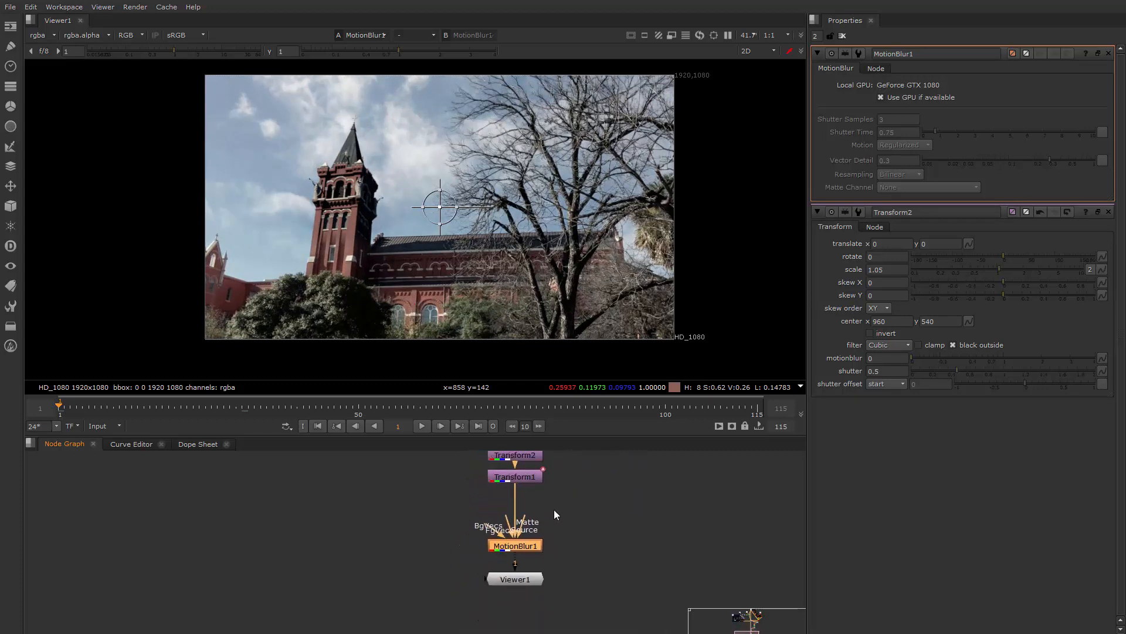
{"action": "left_click_drag", "start_coordinate": [526, 581], "coordinate": [527, 603]}
{"action": "left_click_drag", "start_coordinate": [532, 547], "coordinate": [532, 517]}
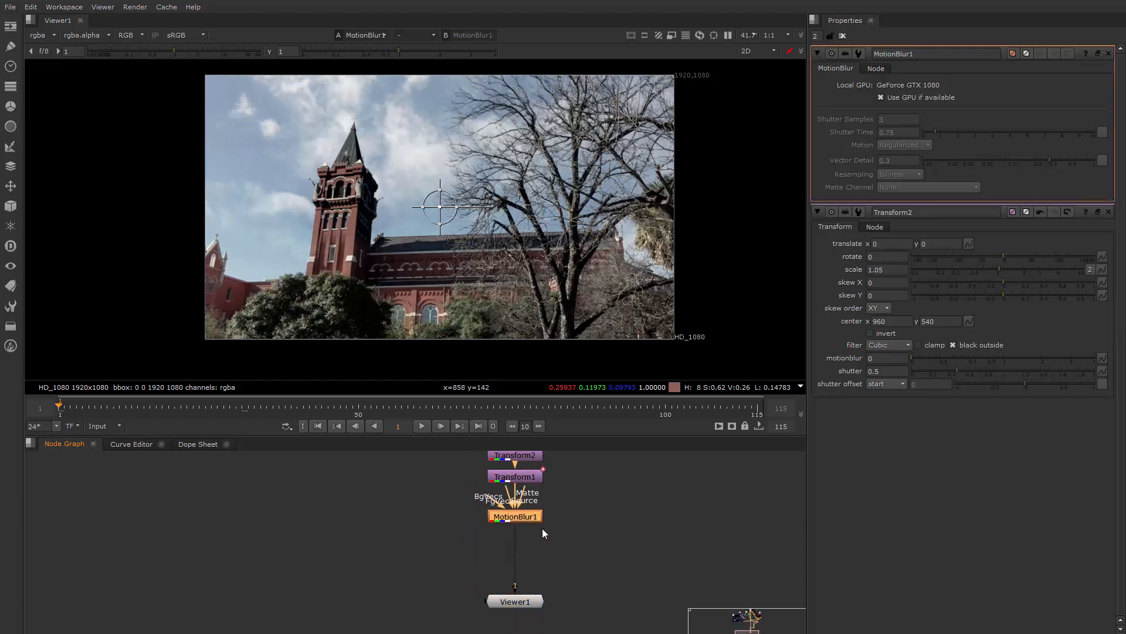
{"action": "middle_click_drag", "start_coordinate": [532, 593], "coordinate": [546, 566]}
{"action": "left_click_drag", "start_coordinate": [544, 572], "coordinate": [544, 576]}
{"action": "scroll", "coordinate": [556, 522], "scroll_direction": "up", "scroll_amount": 1}
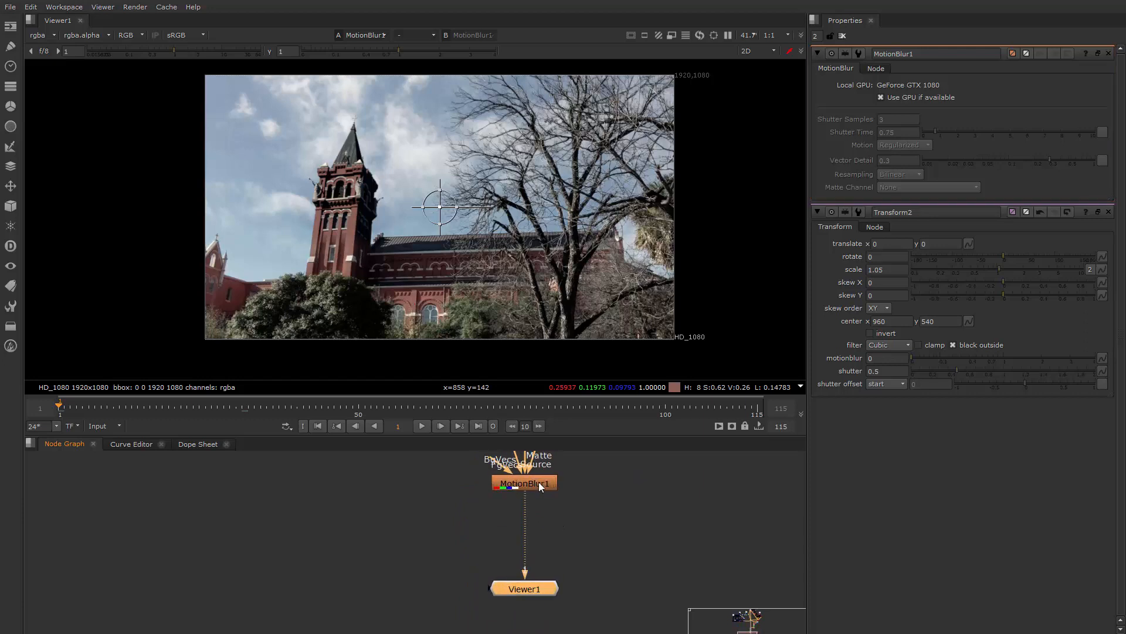
Insert a Write node after MotionBlur1 and position it midway above Viewer1
{"action": "left_click", "coordinate": [539, 482]}
{"action": "key", "text": "w"}
{"action": "left_click_drag", "start_coordinate": [537, 506], "coordinate": [535, 531]}
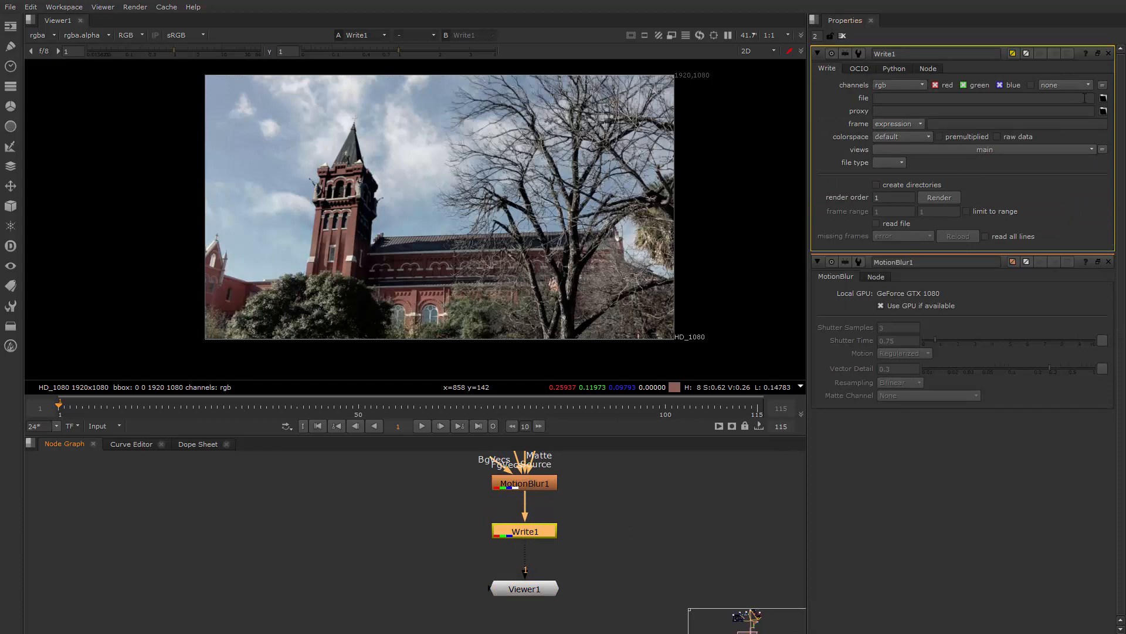
Browse for the Write node's output file to J:/Project_In_Progress/UIW_TEACHING_ISSUES/2018/Spring/HoudiniProjects/Capel_of_incarnate_word/maya_Prj
{"action": "left_click", "coordinate": [1104, 98]}
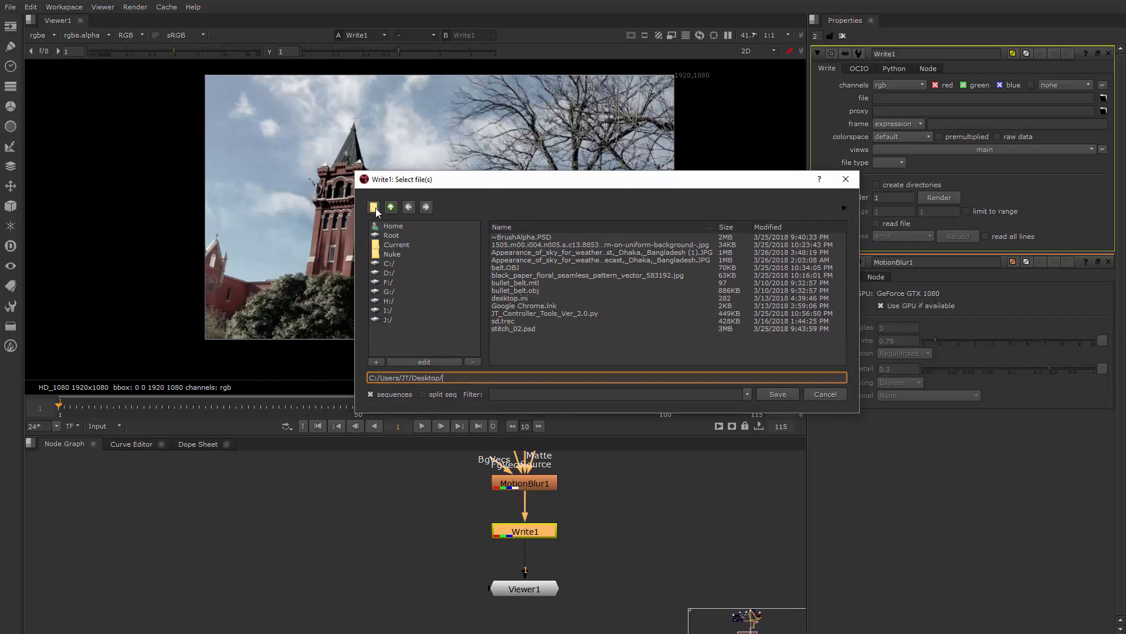
{"action": "left_click", "coordinate": [388, 319]}
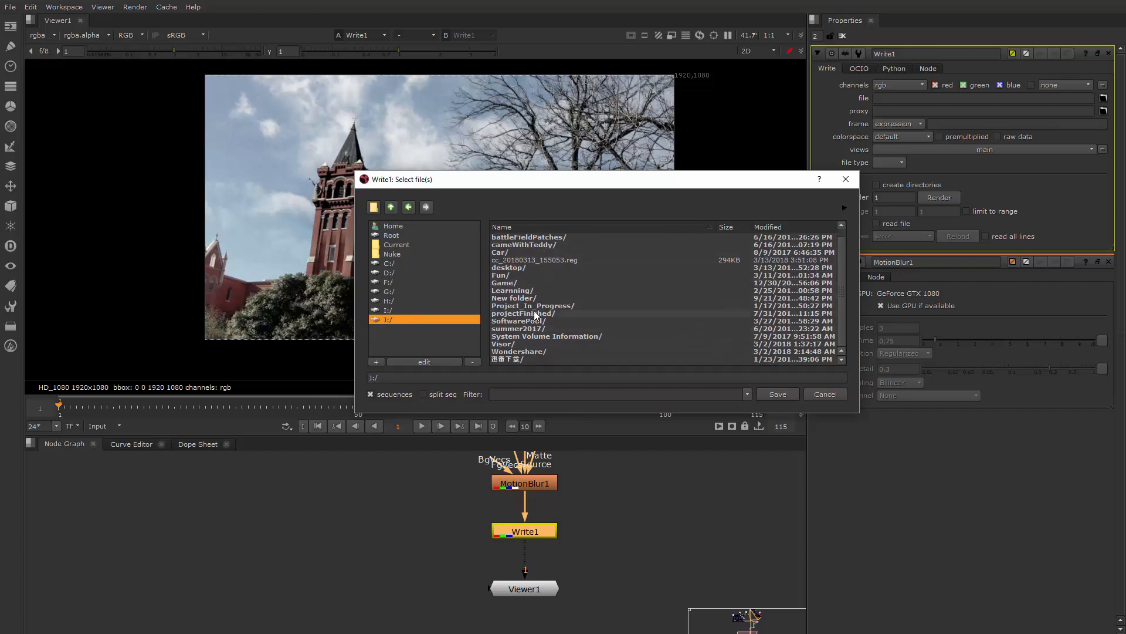
{"action": "double_click", "coordinate": [532, 306]}
{"action": "scroll", "coordinate": [528, 329], "scroll_direction": "down", "scroll_amount": 10}
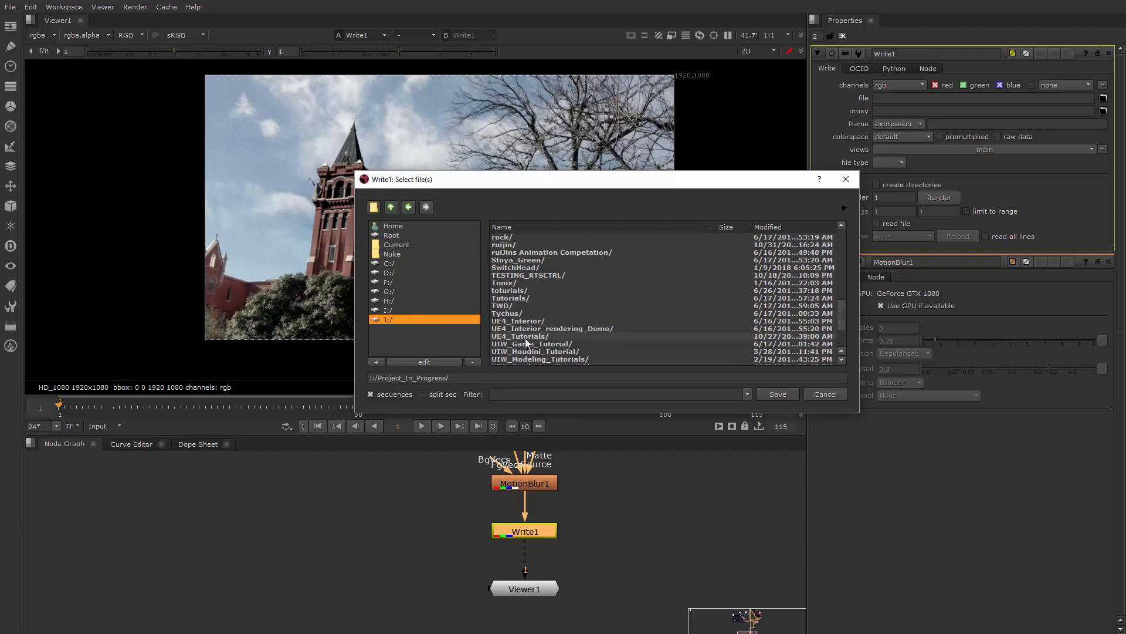
{"action": "scroll", "coordinate": [545, 350], "scroll_direction": "down", "scroll_amount": 2}
{"action": "double_click", "coordinate": [548, 351]}
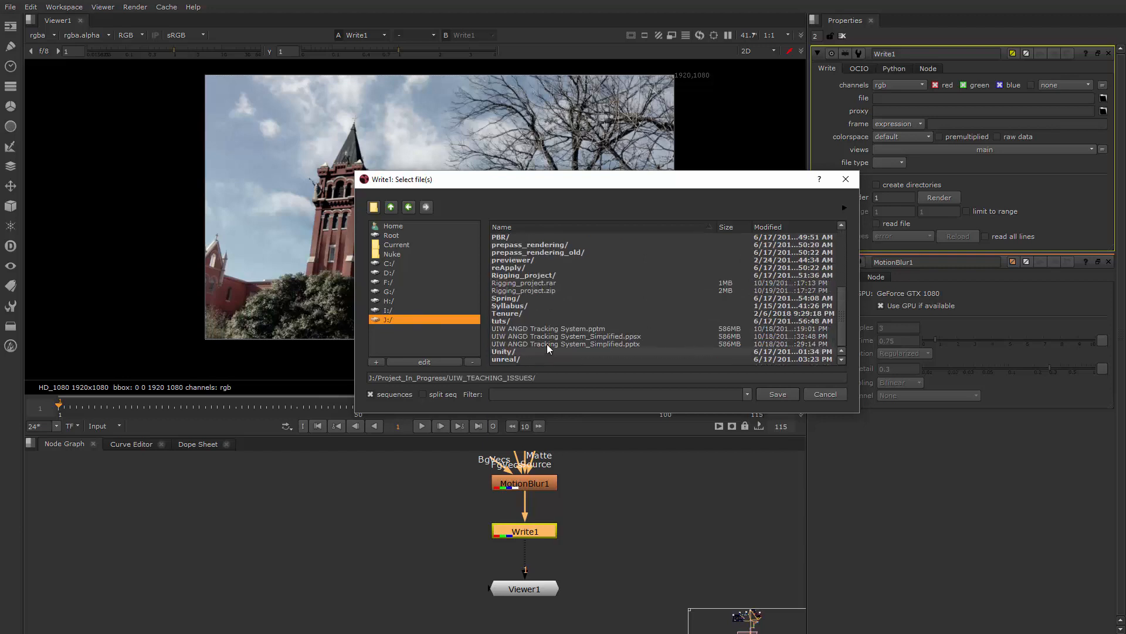
{"action": "scroll", "coordinate": [531, 294], "scroll_direction": "up", "scroll_amount": 5}
{"action": "double_click", "coordinate": [519, 253]}
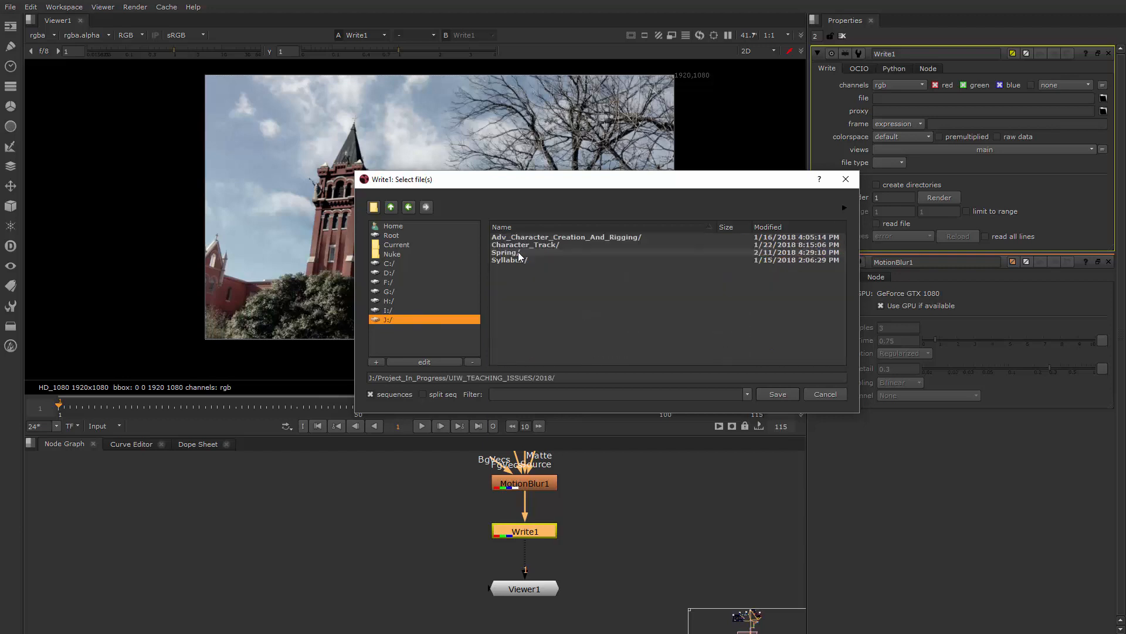
{"action": "double_click", "coordinate": [522, 252]}
{"action": "double_click", "coordinate": [530, 244]}
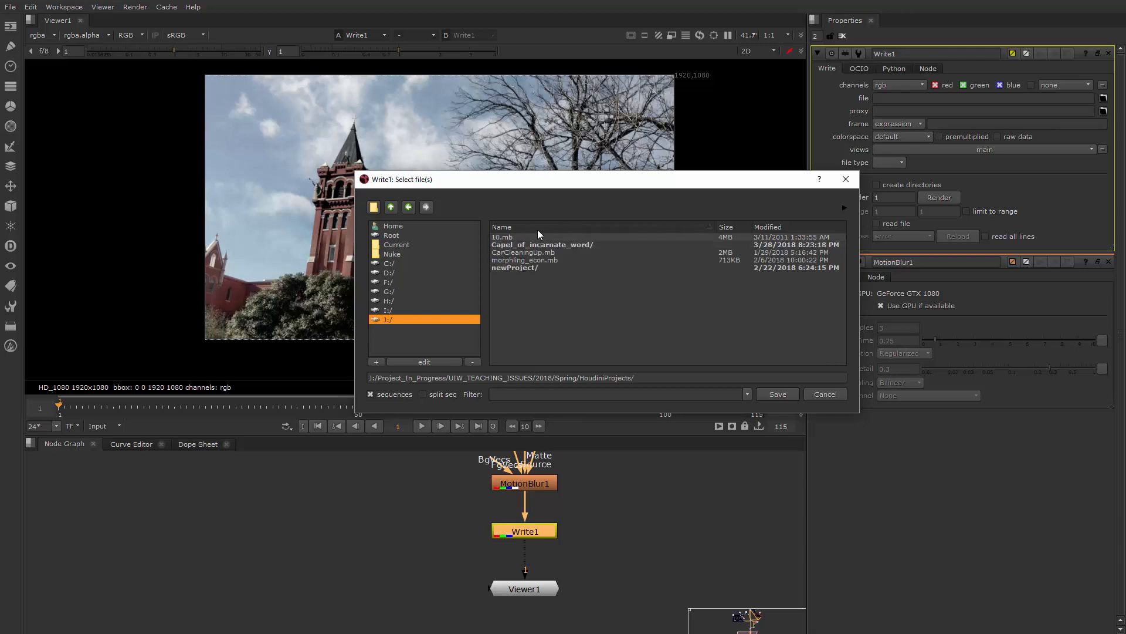
{"action": "double_click", "coordinate": [520, 245]}
{"action": "double_click", "coordinate": [540, 238]}
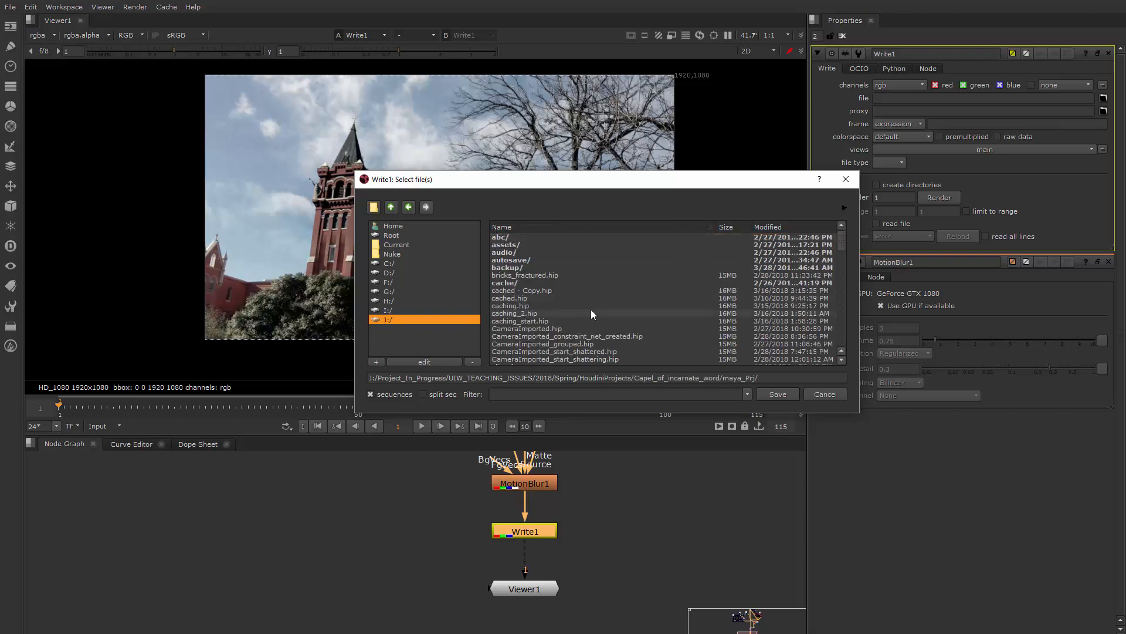
Find the movies folder inside maya_Prj and open it as the output location
{"action": "scroll", "coordinate": [551, 302], "scroll_direction": "down", "scroll_amount": 4}
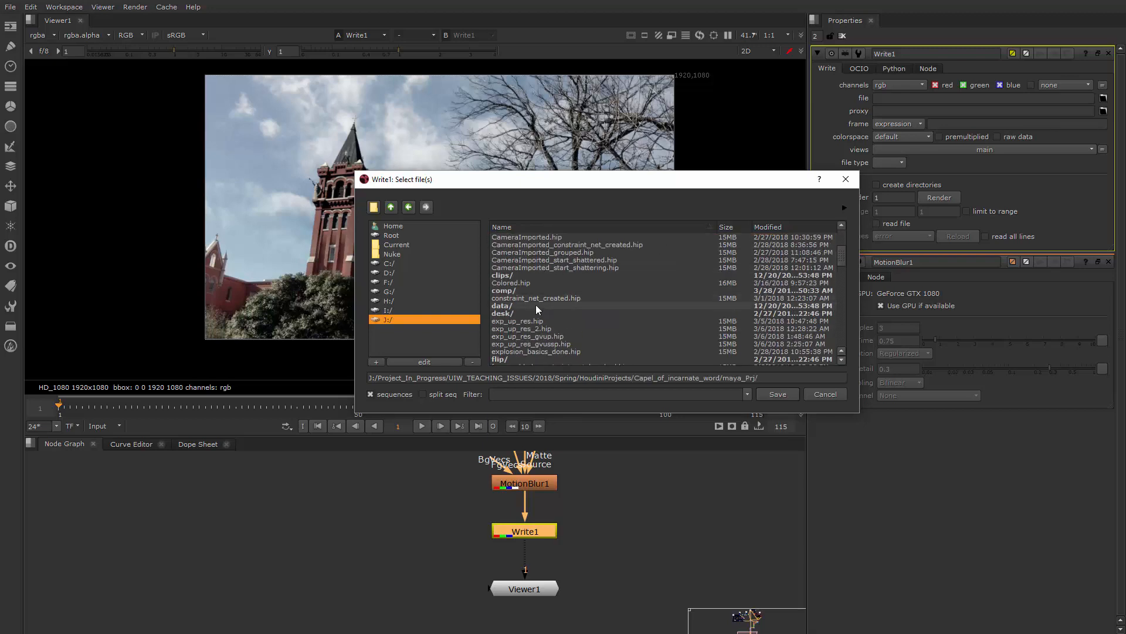
{"action": "scroll", "coordinate": [518, 311], "scroll_direction": "down", "scroll_amount": 3}
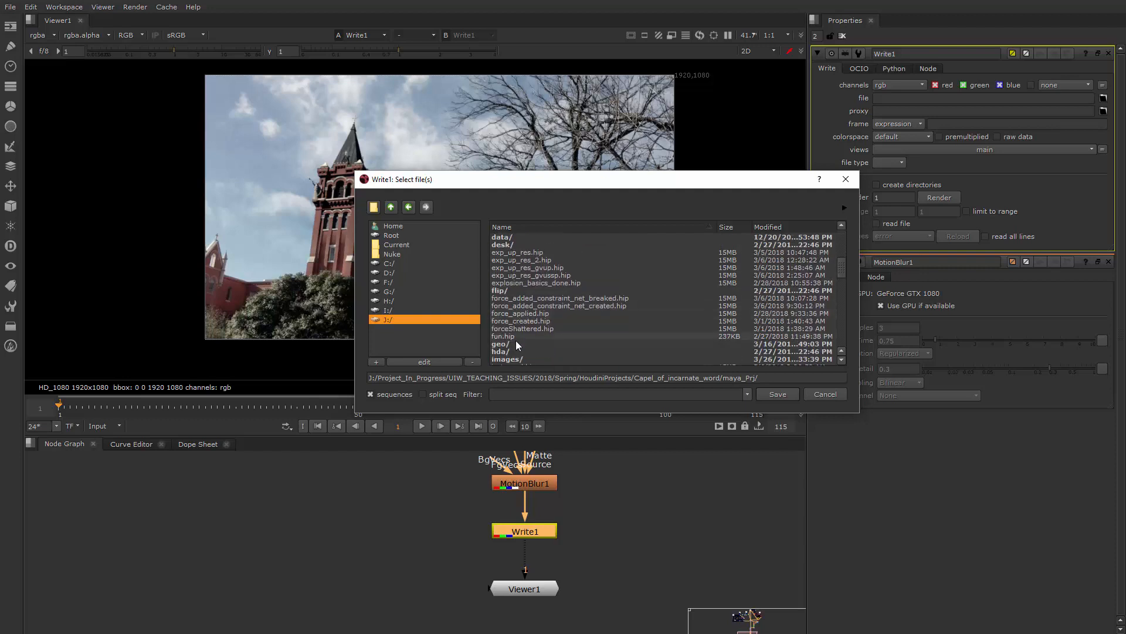
{"action": "scroll", "coordinate": [518, 329], "scroll_direction": "down", "scroll_amount": 3}
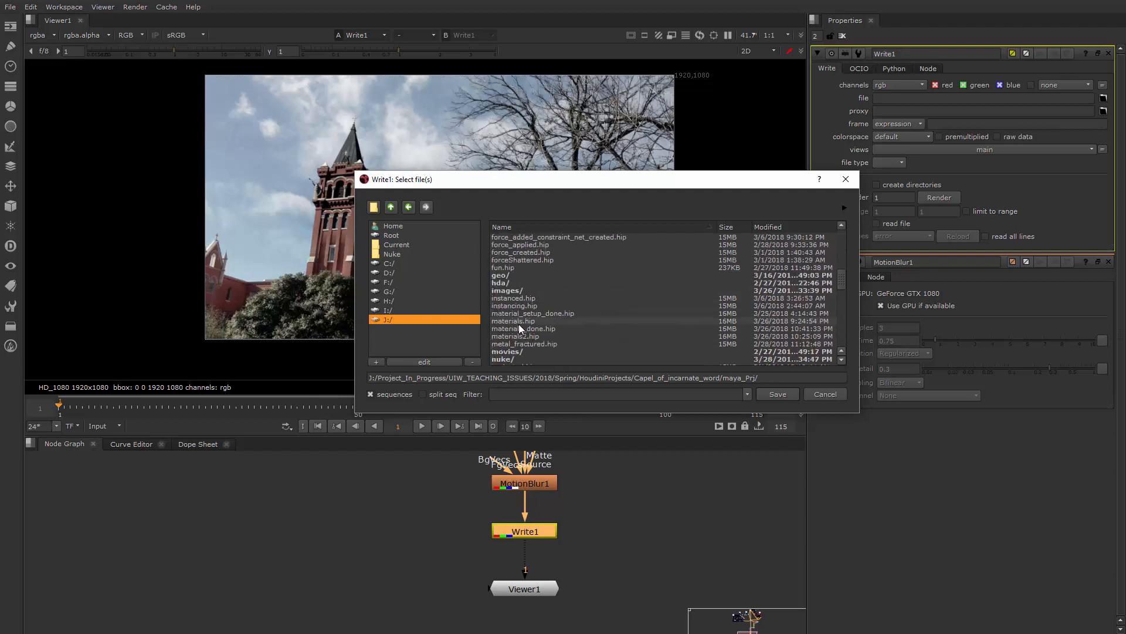
{"action": "scroll", "coordinate": [519, 325], "scroll_direction": "down", "scroll_amount": 5}
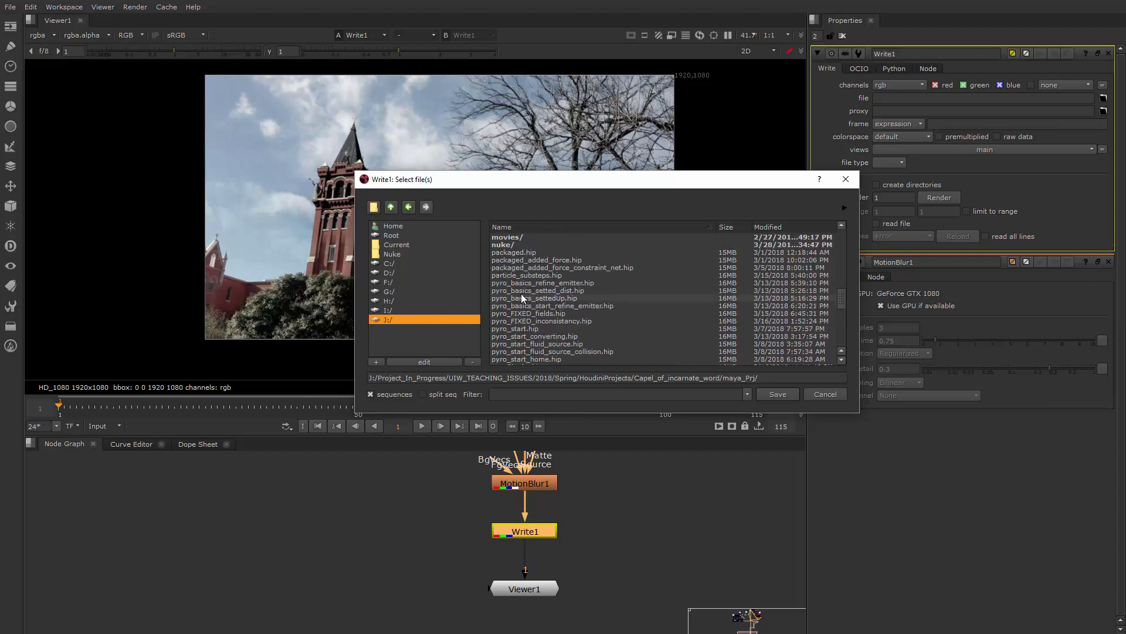
{"action": "scroll", "coordinate": [520, 297], "scroll_direction": "up", "scroll_amount": 1}
{"action": "double_click", "coordinate": [519, 259]}
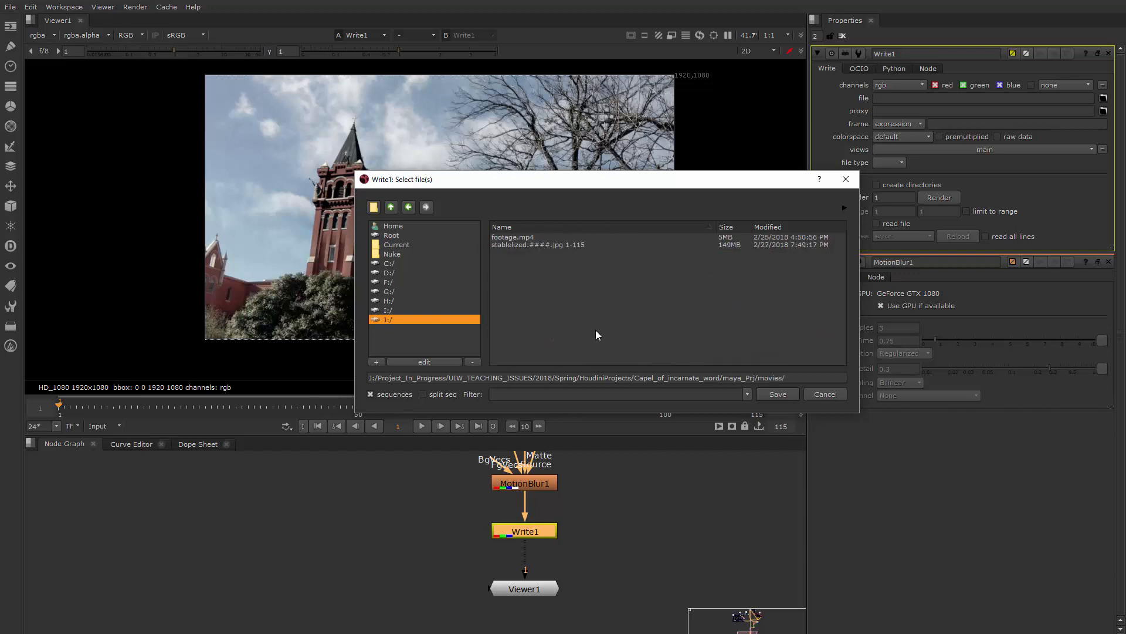
Name the output image sequence finalComp.####.jpg in the movies folder and save the path to Write1
{"action": "left_click", "coordinate": [842, 376]}
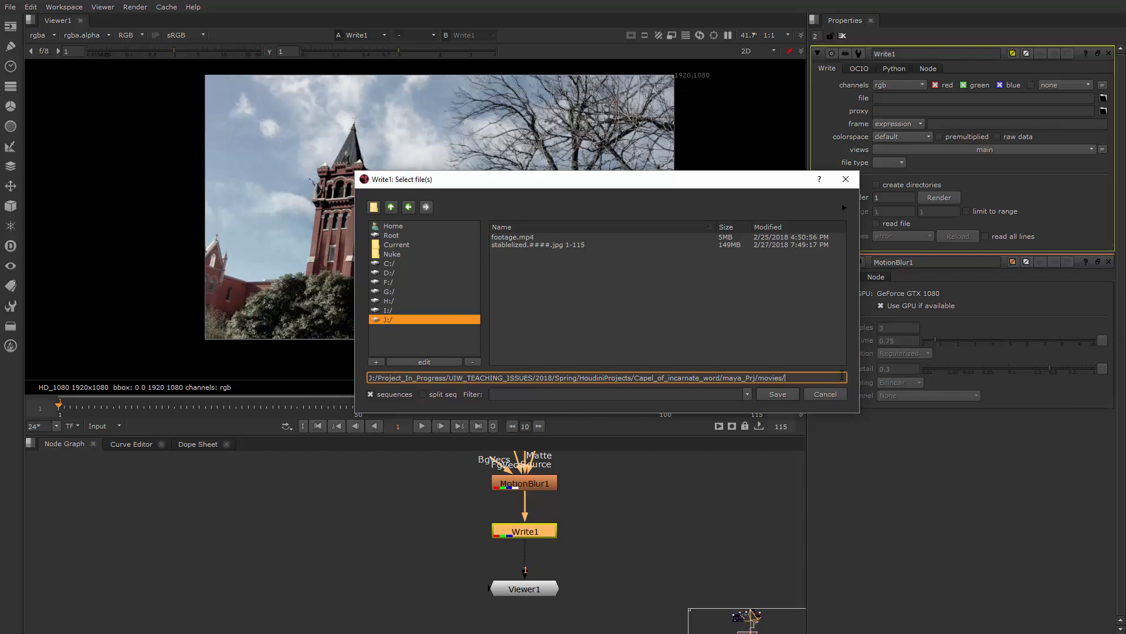
{"action": "type", "text": "finalComp"}
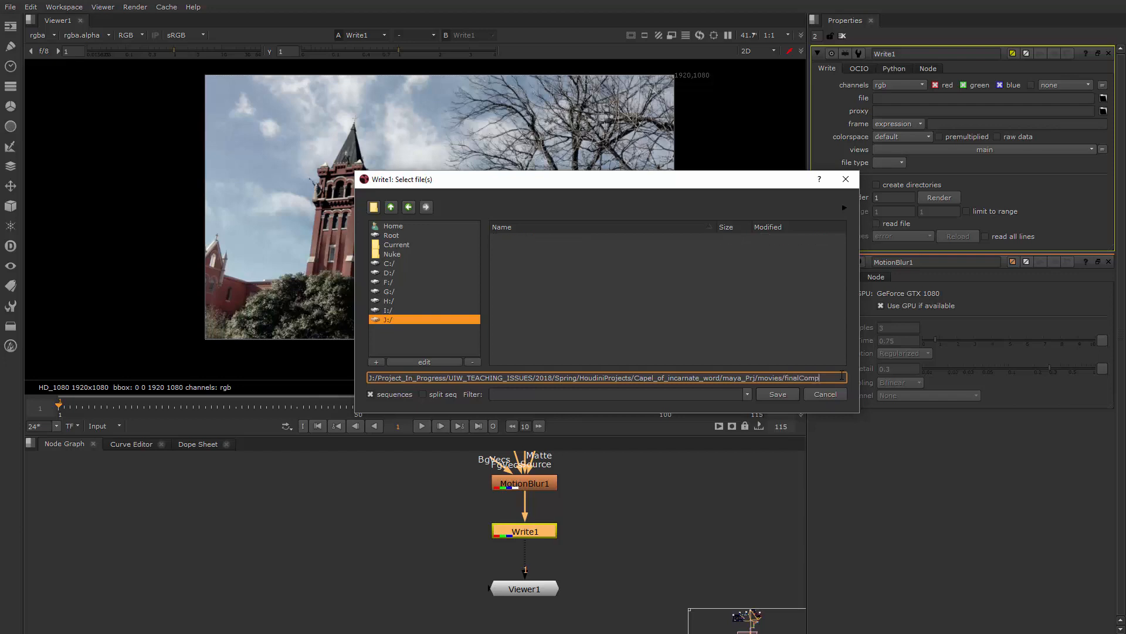
{"action": "type", "text": ".####"}
{"action": "type", "text": ".jpg"}
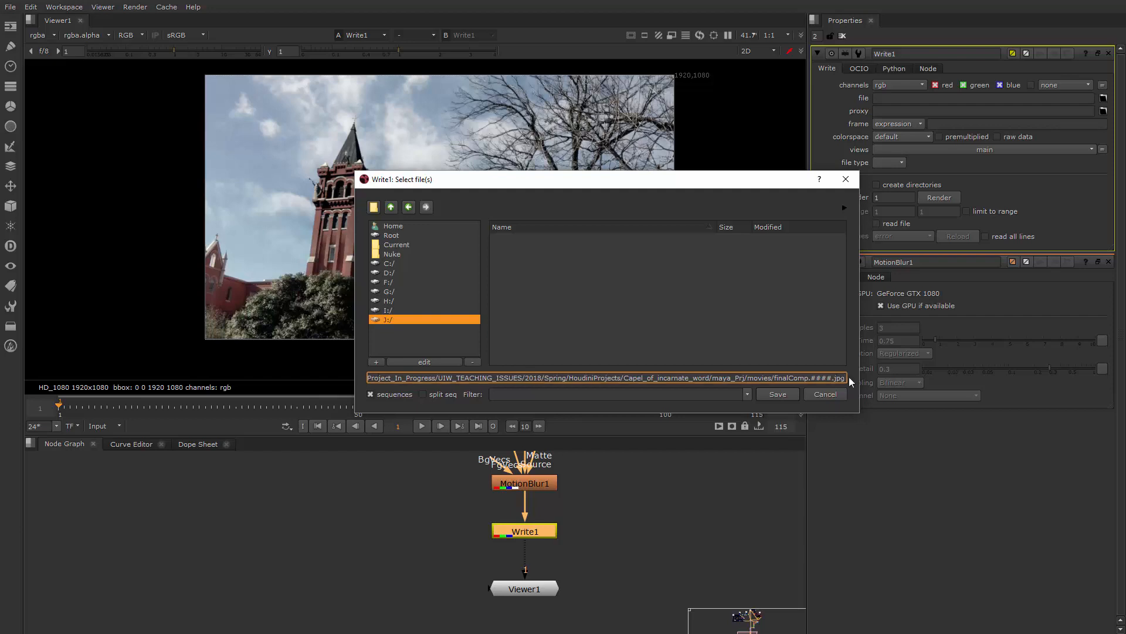
{"action": "left_click", "coordinate": [778, 394]}
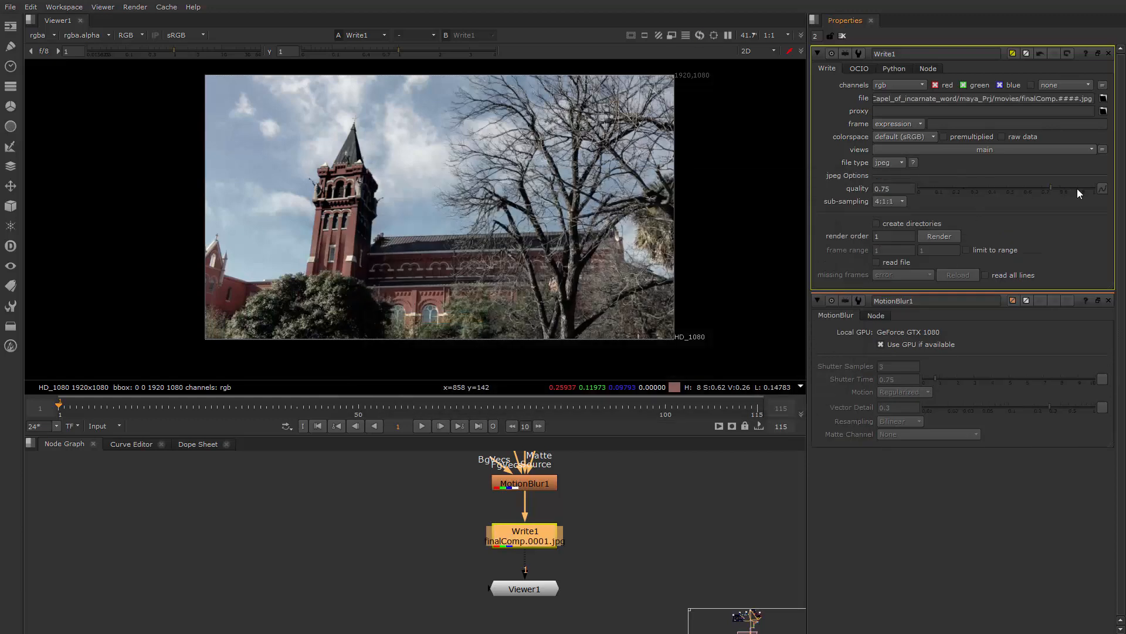
Set Write1's JPEG quality to 1, start rendering the full 115-frame range and move the progress window off the picture
{"action": "left_click_drag", "start_coordinate": [1055, 191], "coordinate": [1096, 190]}
{"action": "left_click", "coordinate": [940, 235]}
{"action": "left_click", "coordinate": [457, 315]}
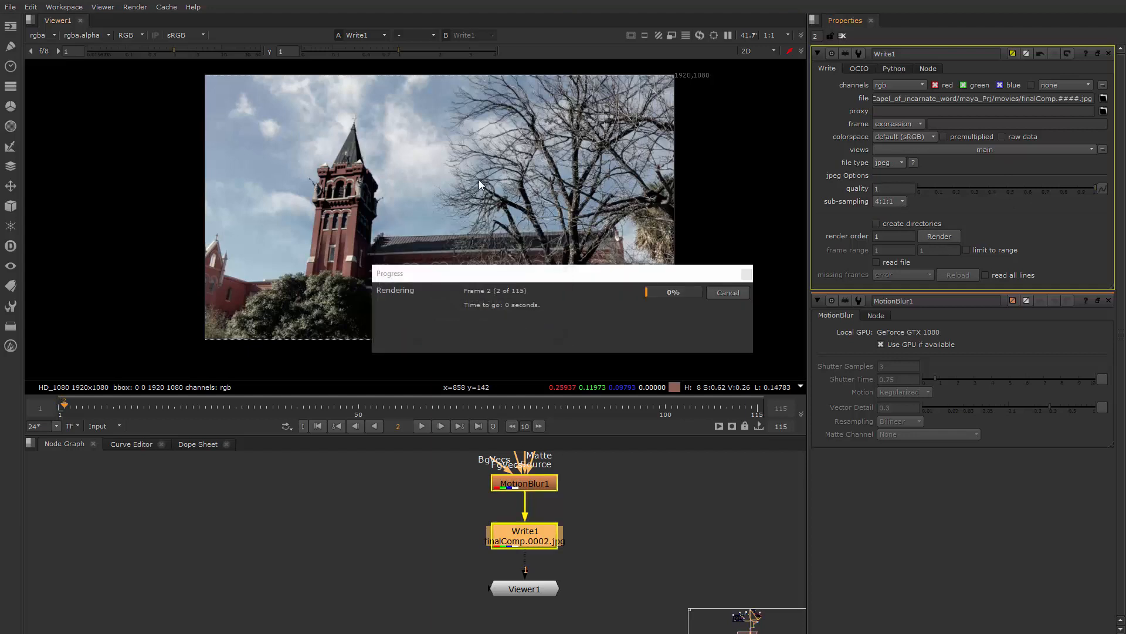
{"action": "left_click_drag", "start_coordinate": [552, 279], "coordinate": [776, 170]}
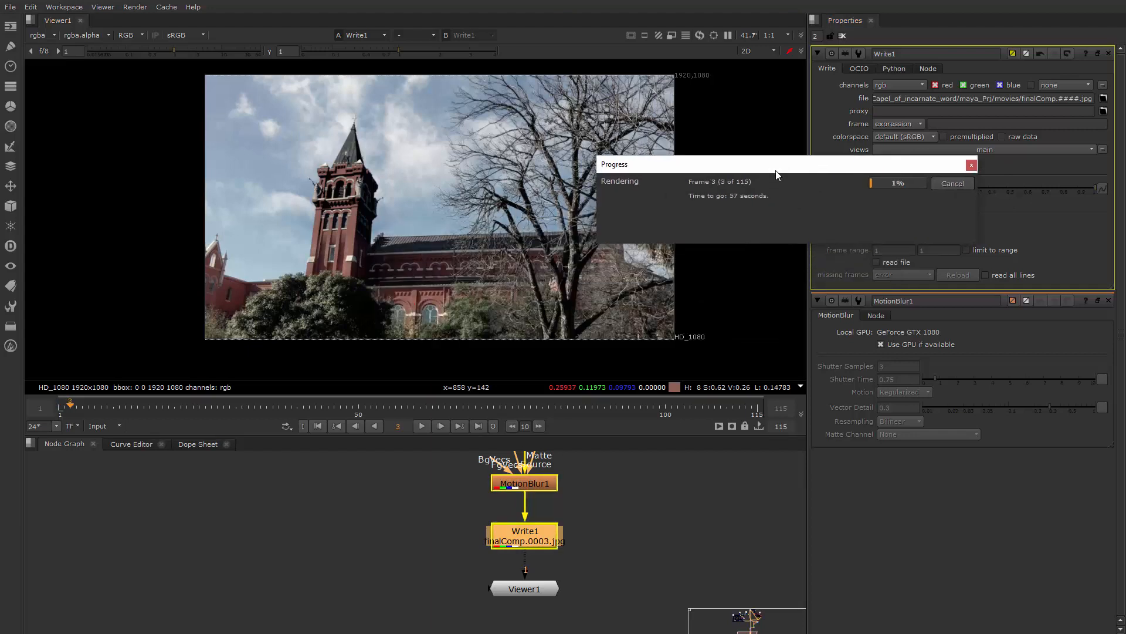